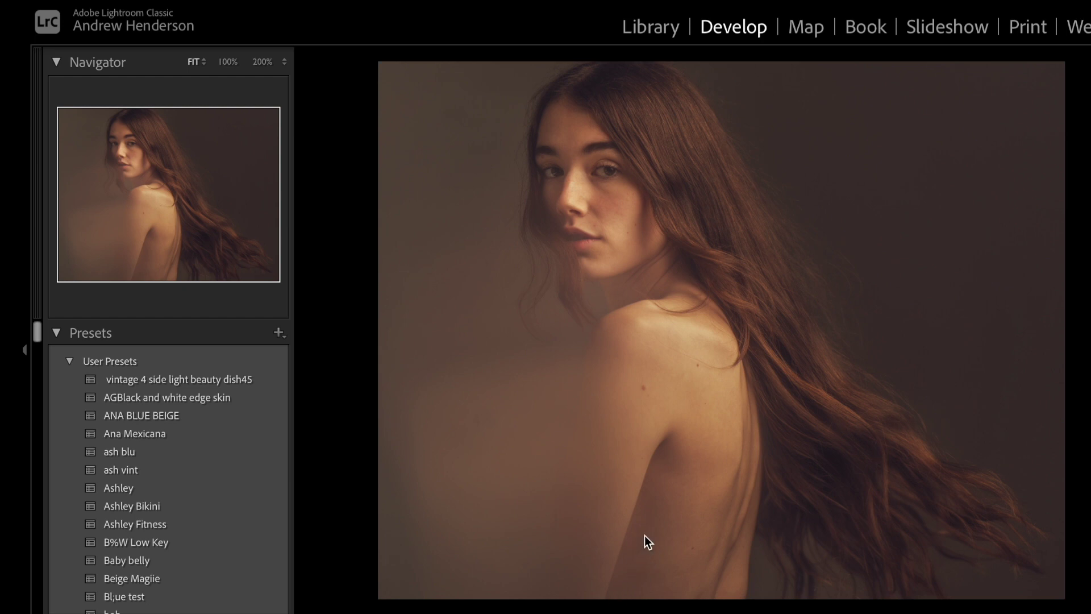
- Open the selected photo DSC00102.ARW from Lightroom Classic in Adobe Photoshop 2022 for editing
{"action": "mouse_move", "coordinate": [619, 612]}
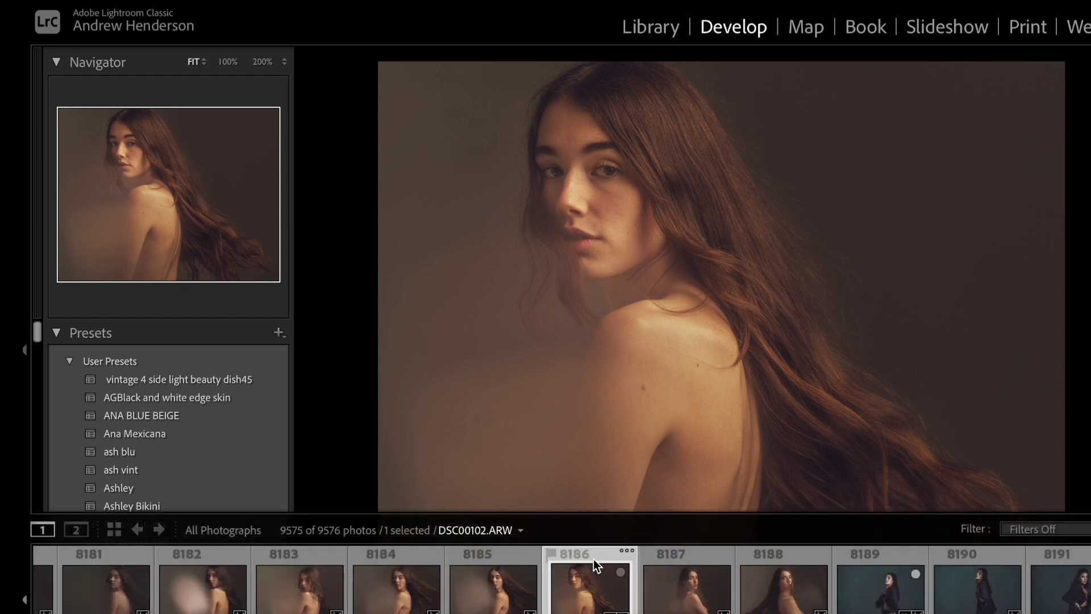
{"action": "right_click", "coordinate": [594, 558]}
{"action": "mouse_move", "coordinate": [635, 202]}
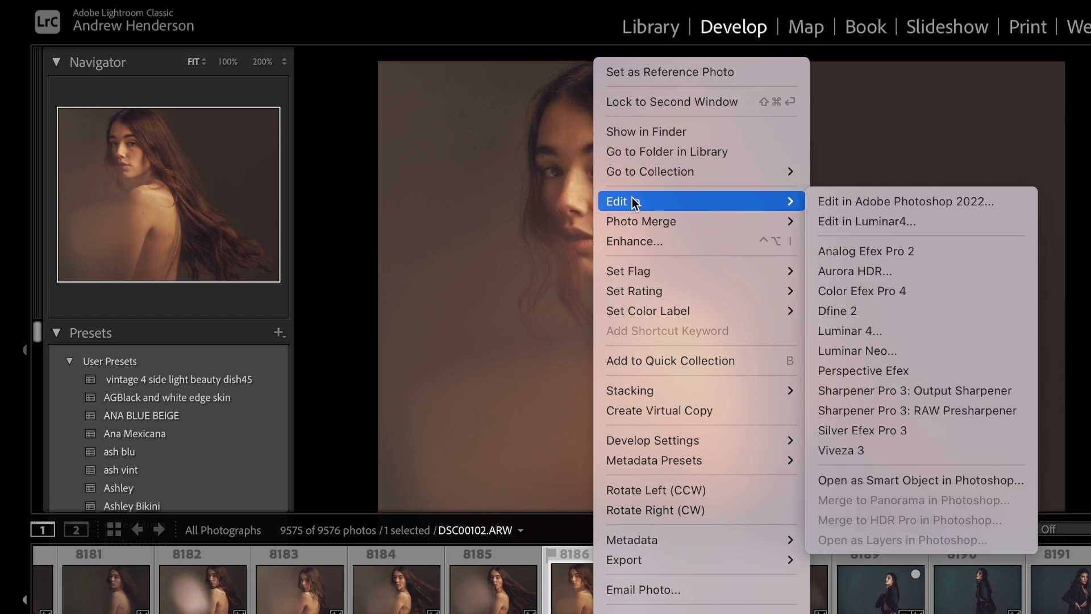
{"action": "left_click", "coordinate": [907, 202]}
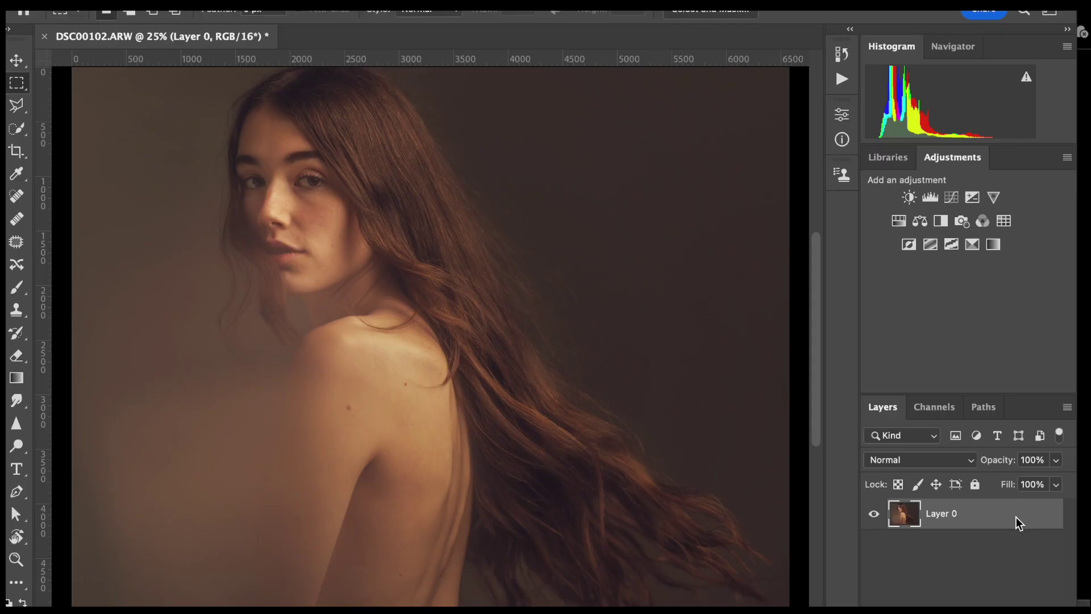
- Duplicate Layer 0 and hide the original layer beneath the copy
{"action": "key", "text": "ctrl+j"}
{"action": "left_click", "coordinate": [874, 545]}
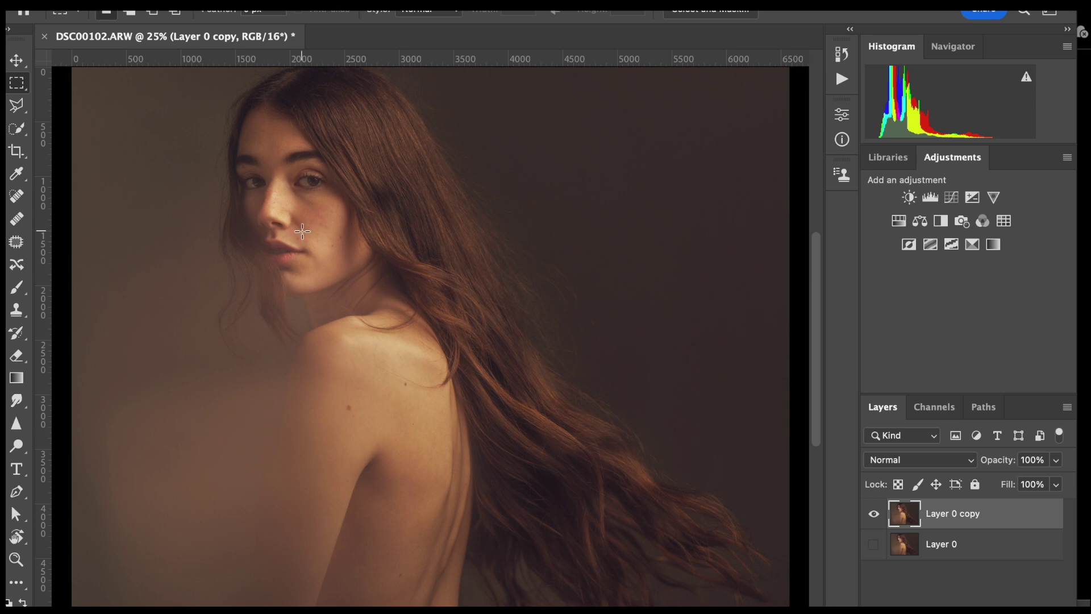
- Examine the skin on the back, shoulder and face up close for moles, spots and blemishes
{"action": "scroll", "coordinate": [295, 216], "scroll_direction": "up", "scroll_amount": 10}
{"action": "scroll", "coordinate": [296, 216], "scroll_direction": "down", "scroll_amount": 15}
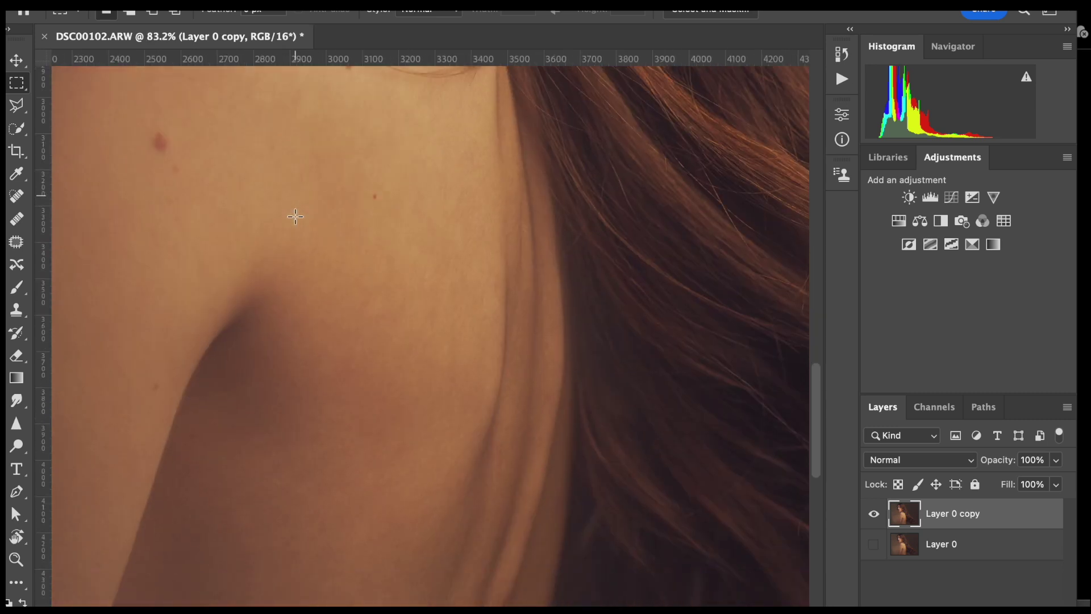
{"action": "scroll", "coordinate": [344, 299], "scroll_direction": "up", "scroll_amount": 10}
{"action": "scroll", "coordinate": [344, 298], "scroll_direction": "left", "scroll_amount": 4}
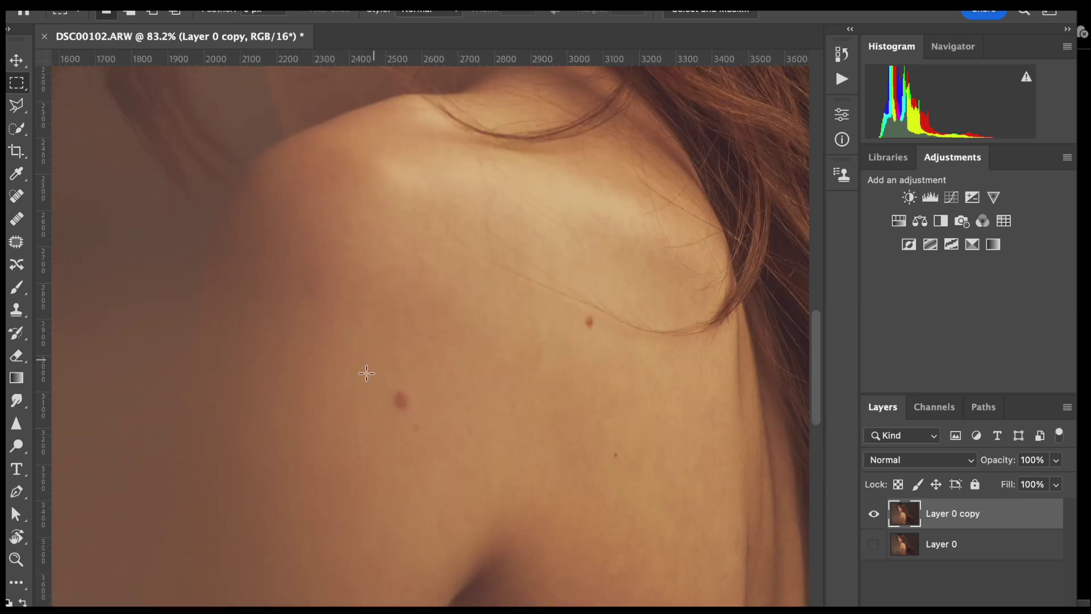
{"action": "scroll", "coordinate": [594, 311], "scroll_direction": "up", "scroll_amount": 10}
{"action": "scroll", "coordinate": [594, 312], "scroll_direction": "left", "scroll_amount": 3}
{"action": "scroll", "coordinate": [594, 312], "scroll_direction": "up", "scroll_amount": 2}
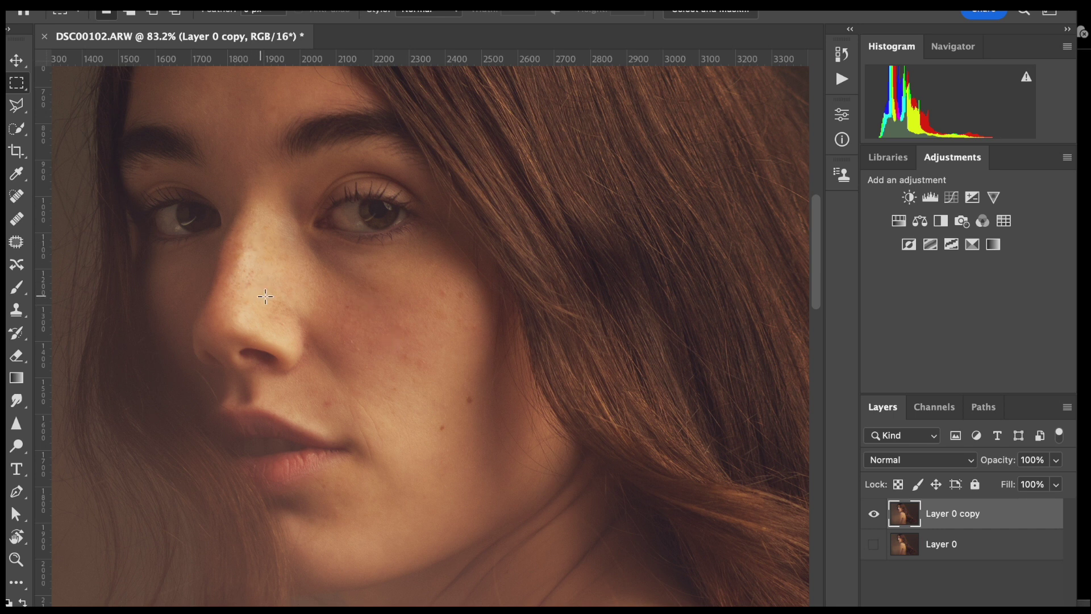
{"action": "scroll", "coordinate": [346, 348], "scroll_direction": "up", "scroll_amount": 3}
{"action": "scroll", "coordinate": [341, 354], "scroll_direction": "left", "scroll_amount": 2}
{"action": "scroll", "coordinate": [344, 351], "scroll_direction": "down", "scroll_amount": 5}
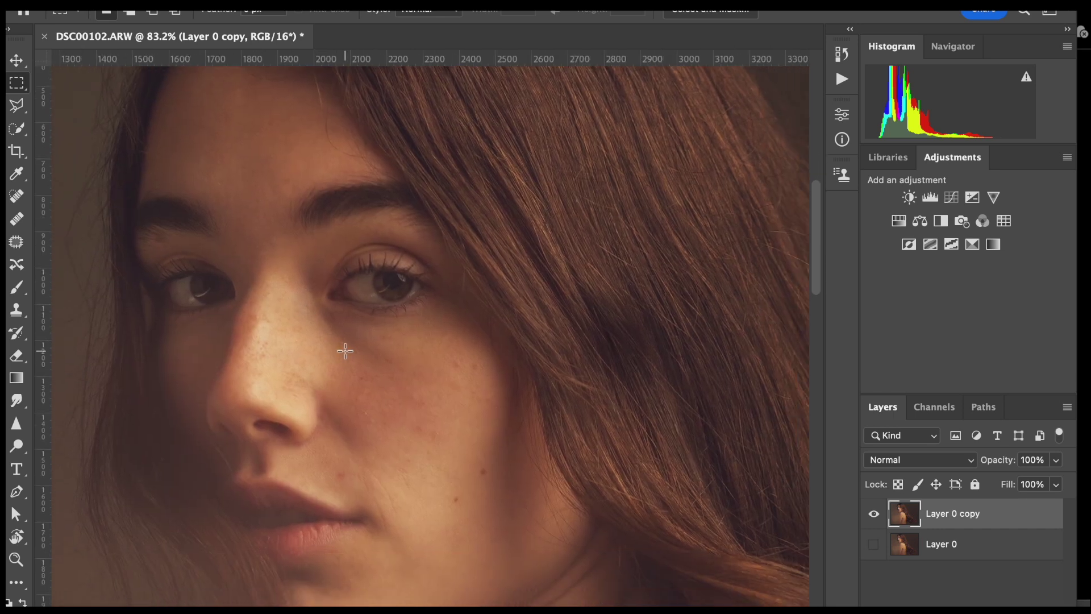
{"action": "scroll", "coordinate": [345, 350], "scroll_direction": "right", "scroll_amount": 2}
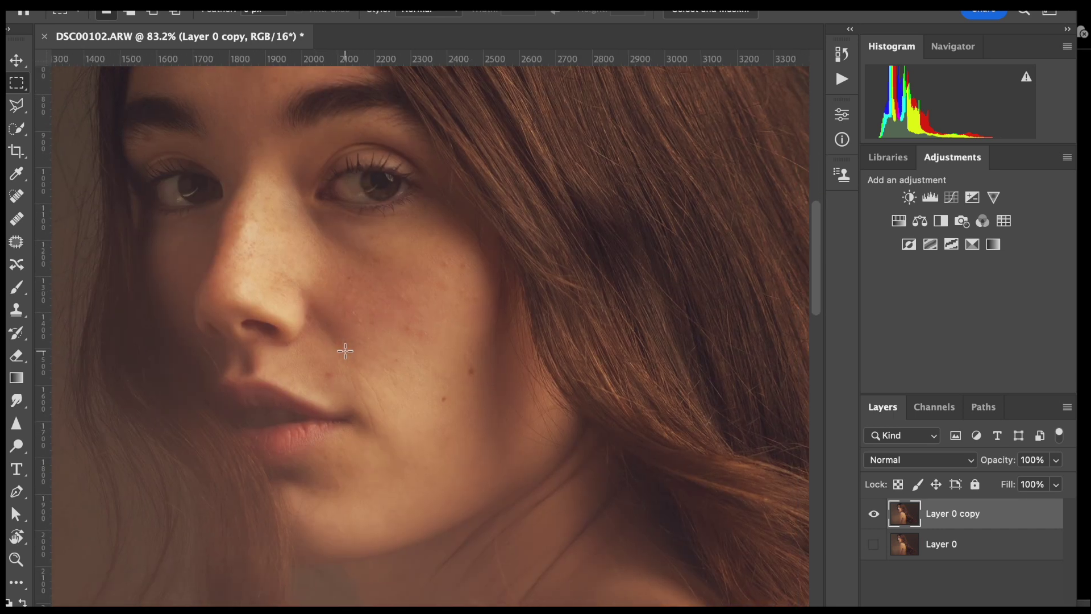
{"action": "scroll", "coordinate": [342, 352], "scroll_direction": "up", "scroll_amount": 1}
{"action": "scroll", "coordinate": [342, 353], "scroll_direction": "right", "scroll_amount": 1}
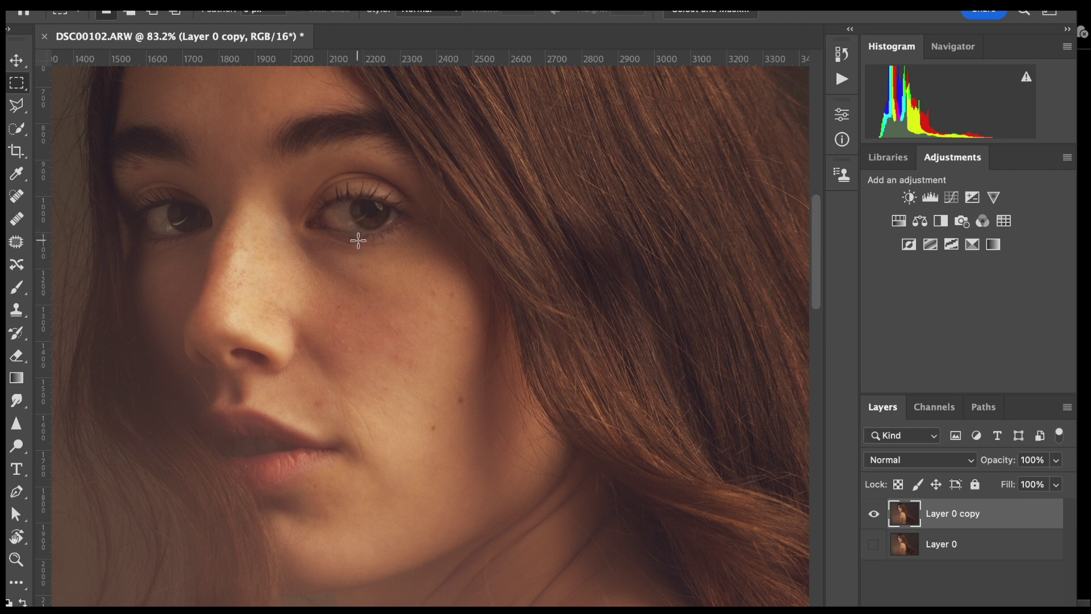
{"action": "scroll", "coordinate": [360, 235], "scroll_direction": "up", "scroll_amount": 3}
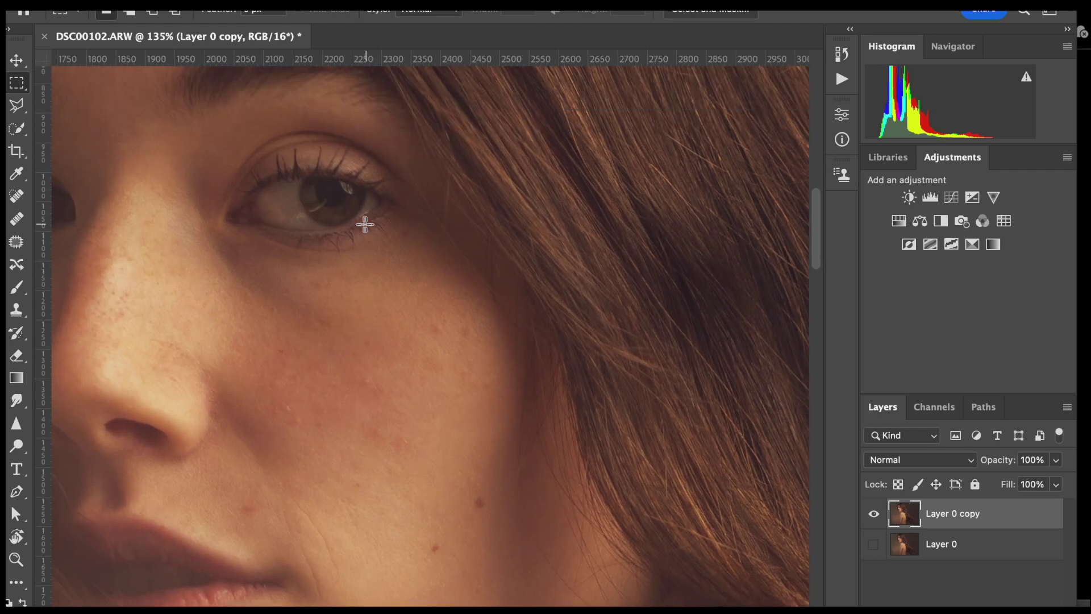
{"action": "scroll", "coordinate": [380, 228], "scroll_direction": "down", "scroll_amount": 2}
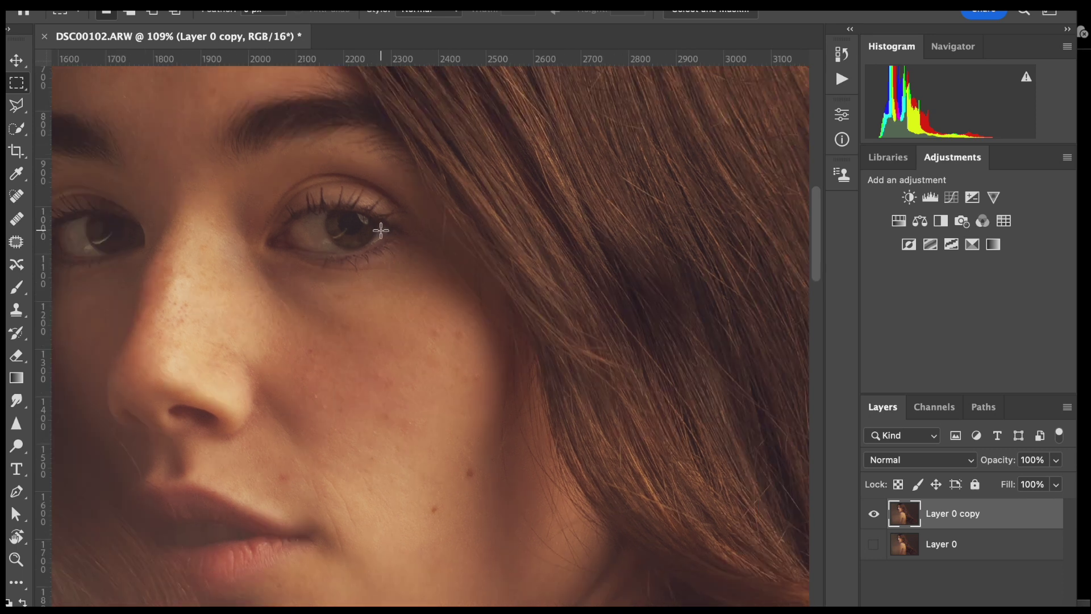
{"action": "scroll", "coordinate": [380, 229], "scroll_direction": "down", "scroll_amount": 2}
{"action": "scroll", "coordinate": [380, 229], "scroll_direction": "down", "scroll_amount": 1}
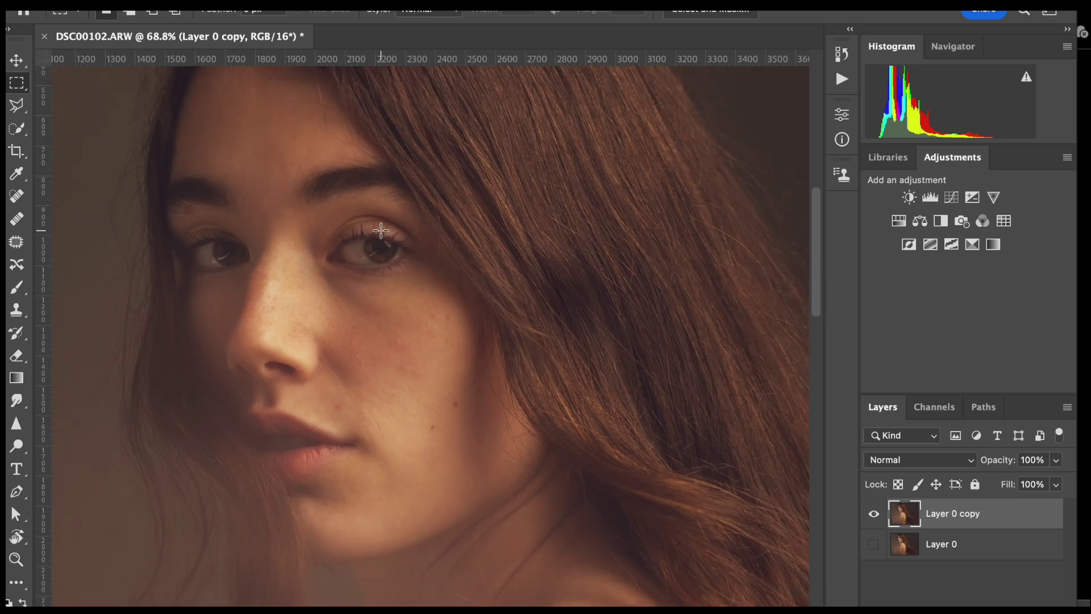
- Run the Retouch4me Heal filter on Layer 0 copy with Sensitivity at 100 and apply it
{"action": "left_click", "coordinate": [376, 1]}
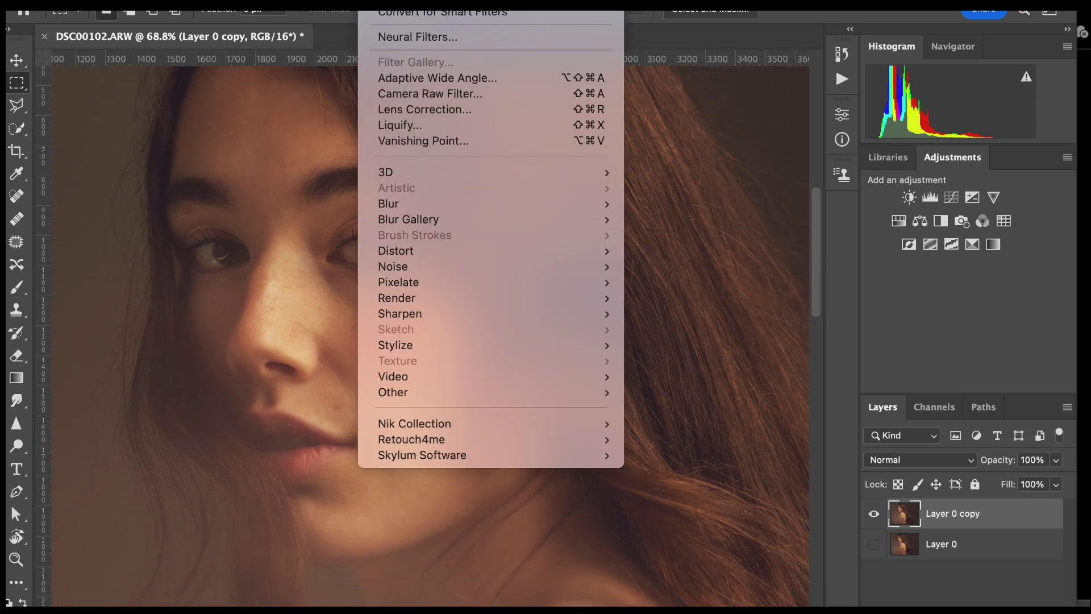
{"action": "mouse_move", "coordinate": [494, 439]}
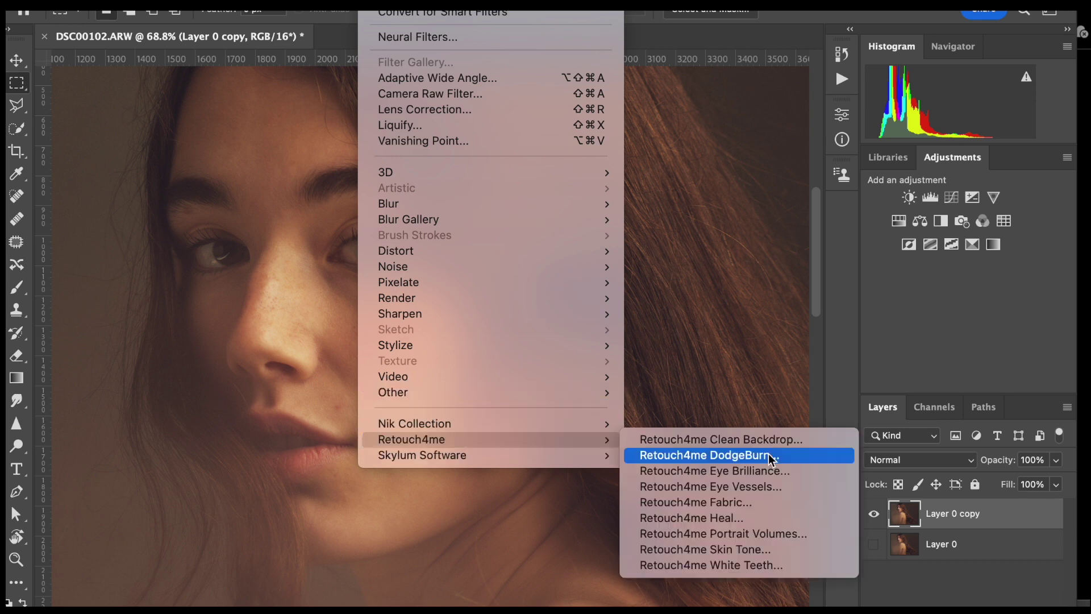
{"action": "left_click", "coordinate": [748, 518]}
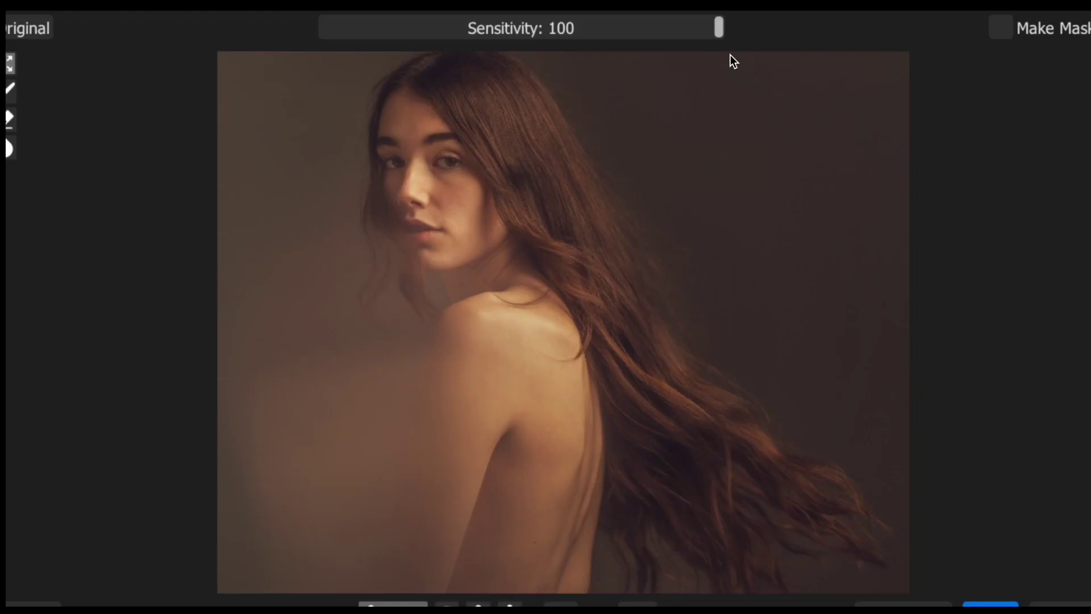
{"action": "left_click", "coordinate": [719, 26]}
{"action": "scroll", "coordinate": [584, 262], "scroll_direction": "up", "scroll_amount": 5}
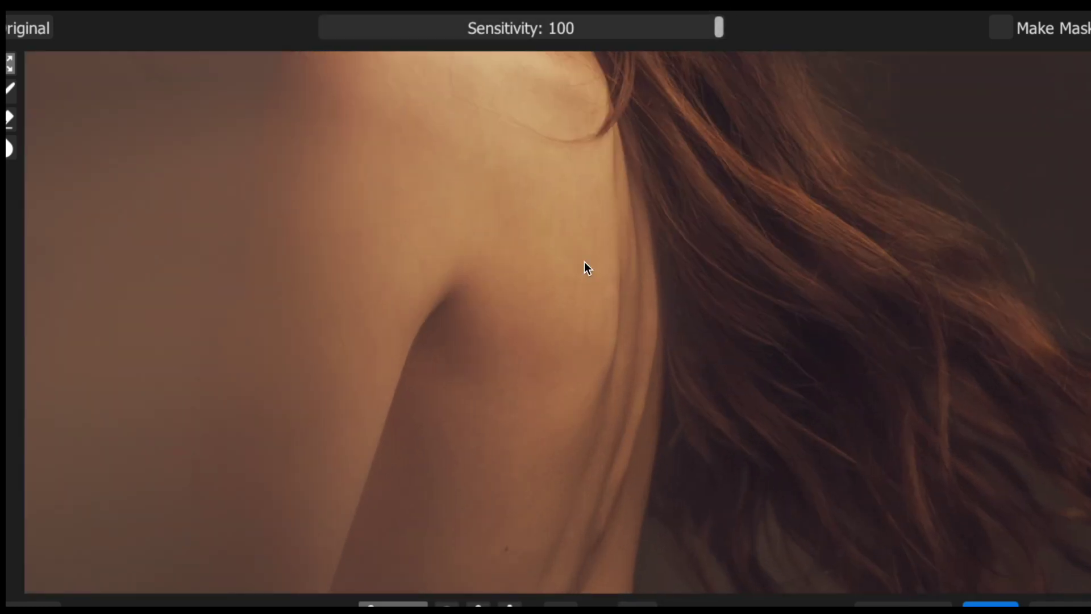
{"action": "left_click", "coordinate": [719, 28]}
{"action": "left_click", "coordinate": [26, 32]}
{"action": "left_click", "coordinate": [10, 118]}
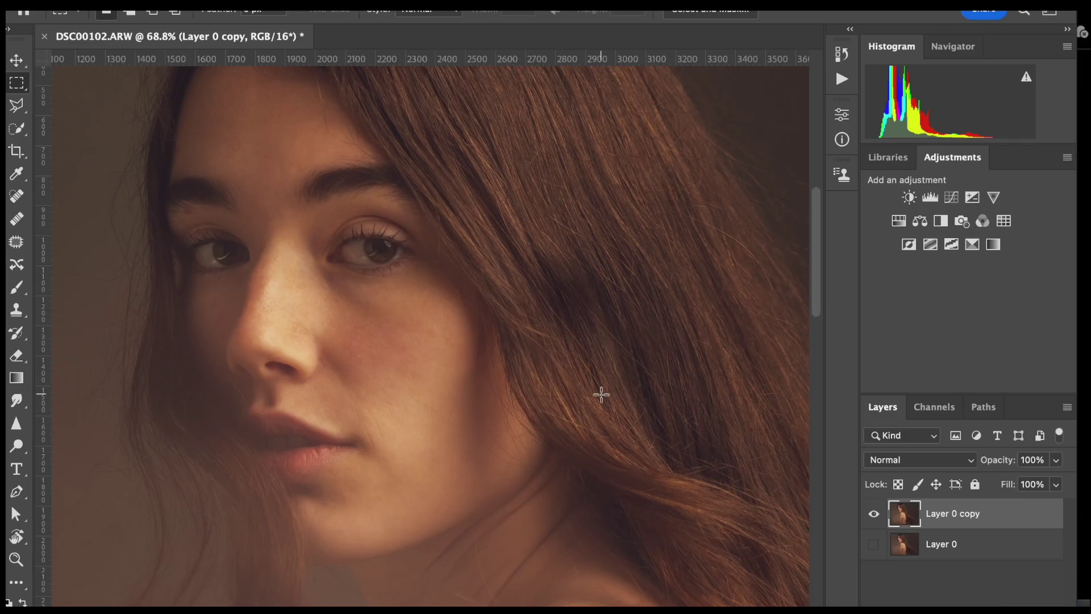
- Make the original Layer 0 visible again beneath the healed copy
{"action": "key", "text": "v"}
{"action": "scroll", "coordinate": [339, 275], "scroll_direction": "down", "scroll_amount": 3}
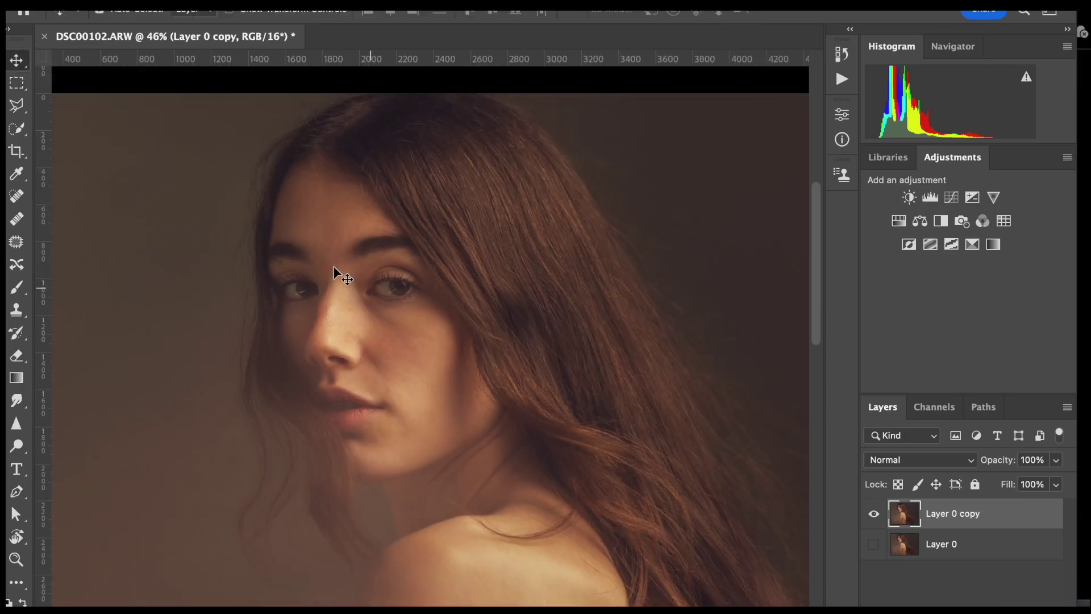
{"action": "scroll", "coordinate": [333, 267], "scroll_direction": "down", "scroll_amount": 3}
{"action": "scroll", "coordinate": [407, 337], "scroll_direction": "up", "scroll_amount": 4}
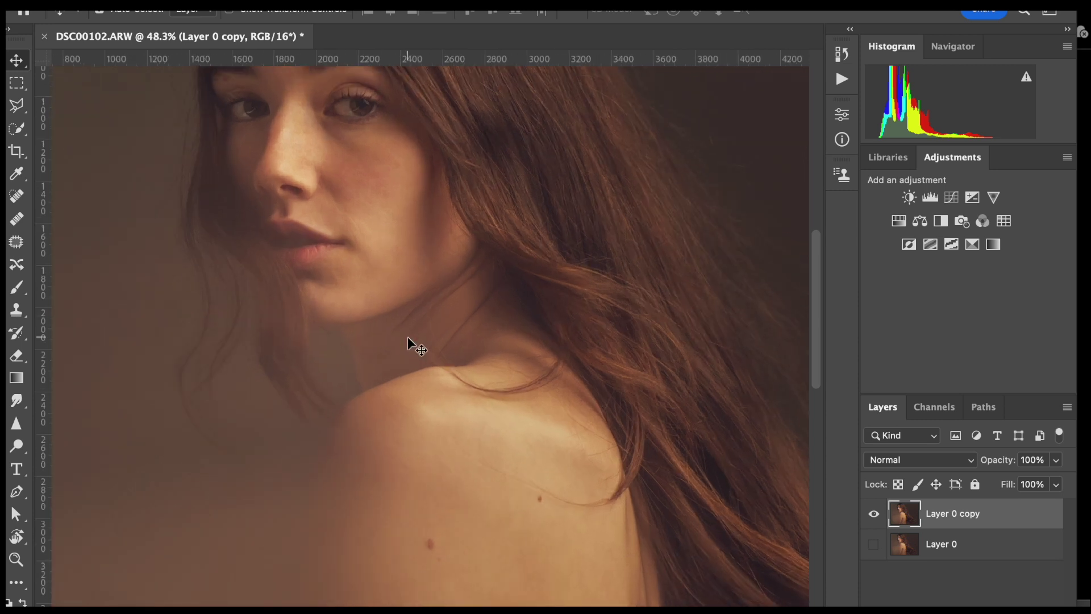
{"action": "scroll", "coordinate": [407, 337], "scroll_direction": "down", "scroll_amount": 4}
{"action": "left_click", "coordinate": [874, 544]}
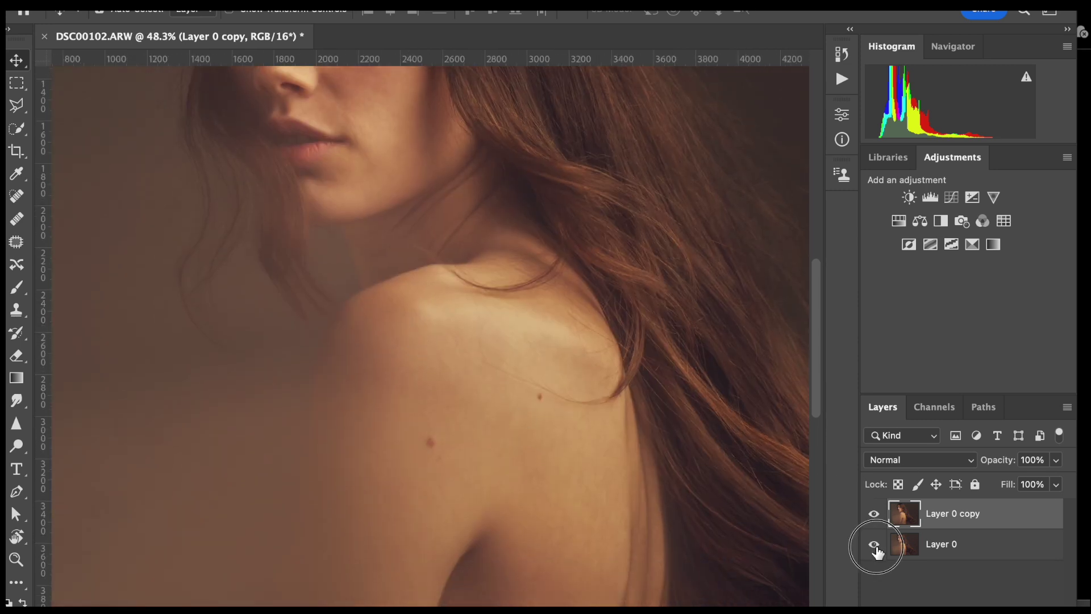
- Toggle the visibility of Layer 0 copy to compare the healed skin with the original, leaving the copy shown
{"action": "left_click", "coordinate": [874, 515]}
{"action": "left_click", "coordinate": [874, 515]}
{"action": "left_click", "coordinate": [874, 515]}
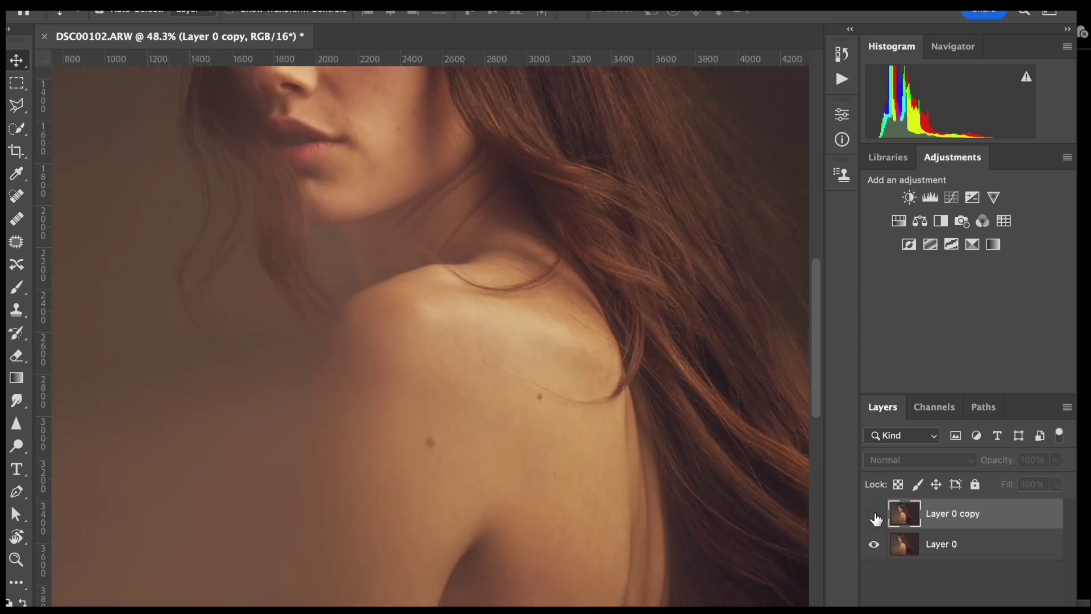
{"action": "left_click", "coordinate": [874, 515]}
{"action": "scroll", "coordinate": [582, 398], "scroll_direction": "down", "scroll_amount": 4}
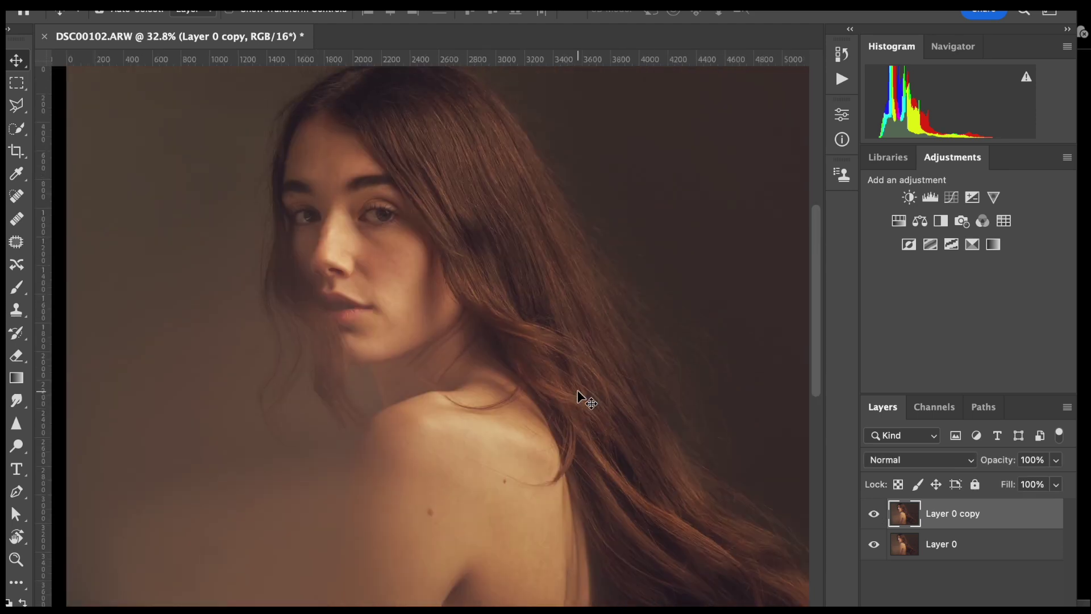
{"action": "scroll", "coordinate": [463, 271], "scroll_direction": "down", "scroll_amount": 3}
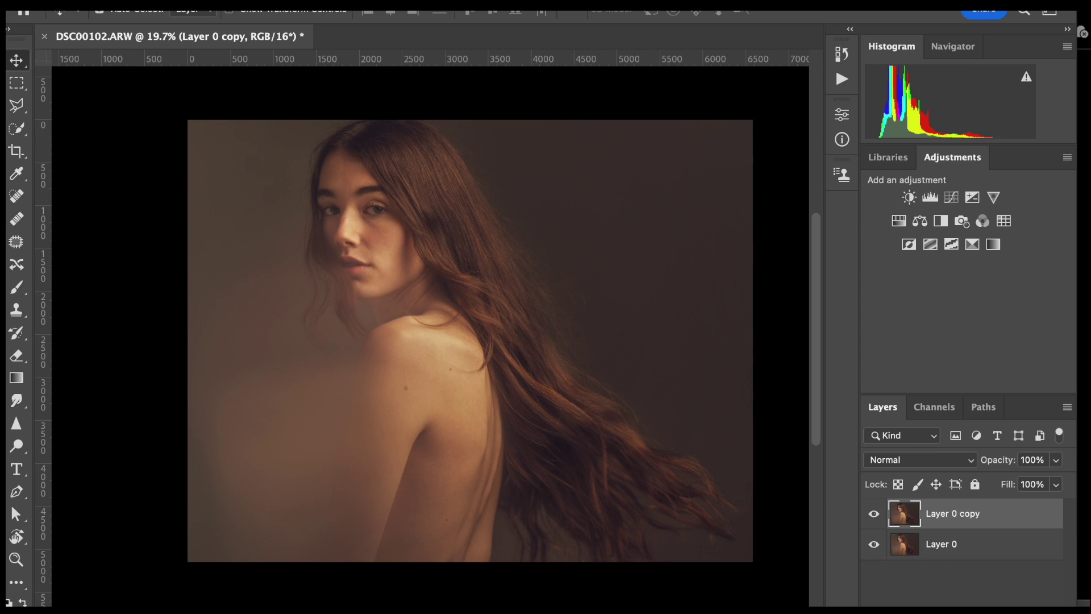
- Apply Retouch4me Eye Brilliance to a rectangular selection around both eyes with Blend raised above 100, and clear the selection
{"action": "left_click", "coordinate": [16, 82]}
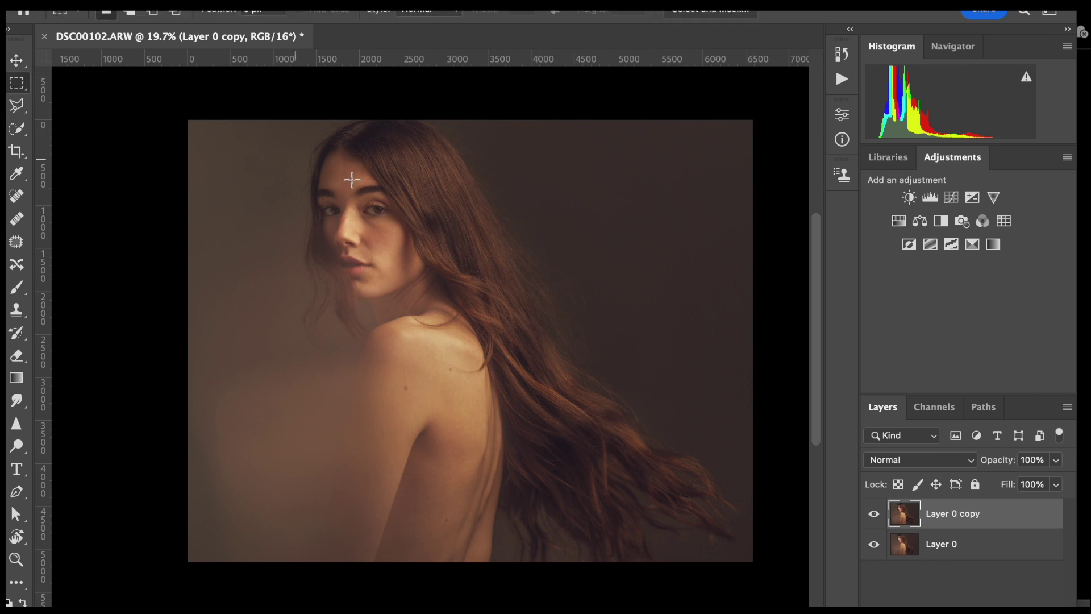
{"action": "left_click_drag", "start_coordinate": [315, 179], "coordinate": [415, 243]}
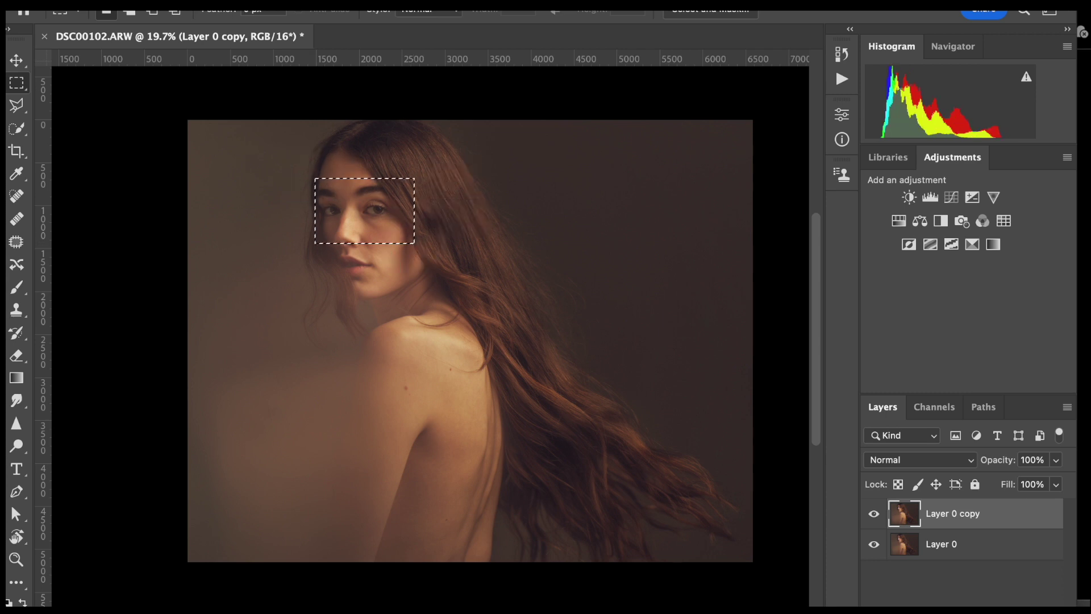
{"action": "left_click", "coordinate": [378, 1]}
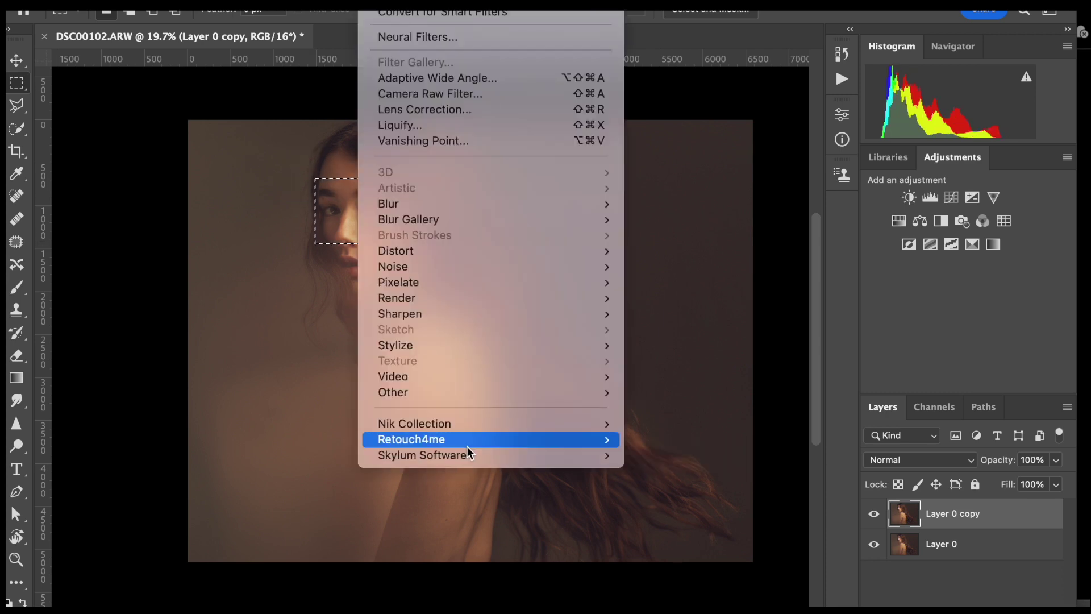
{"action": "mouse_move", "coordinate": [469, 442]}
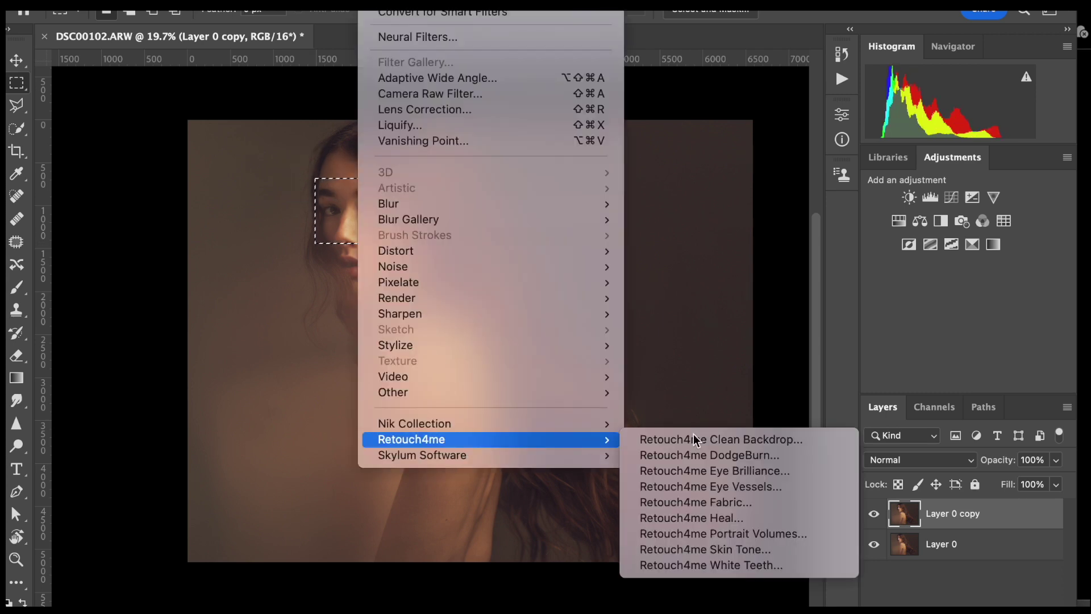
{"action": "left_click", "coordinate": [758, 473]}
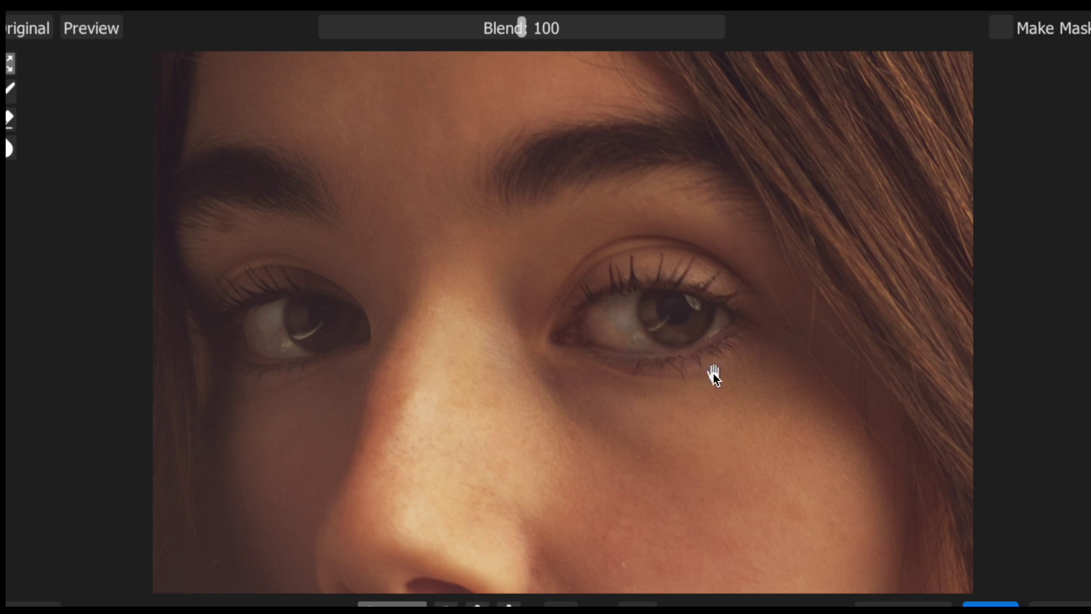
{"action": "left_click_drag", "start_coordinate": [523, 28], "coordinate": [594, 47]}
{"action": "left_click", "coordinate": [990, 603]}
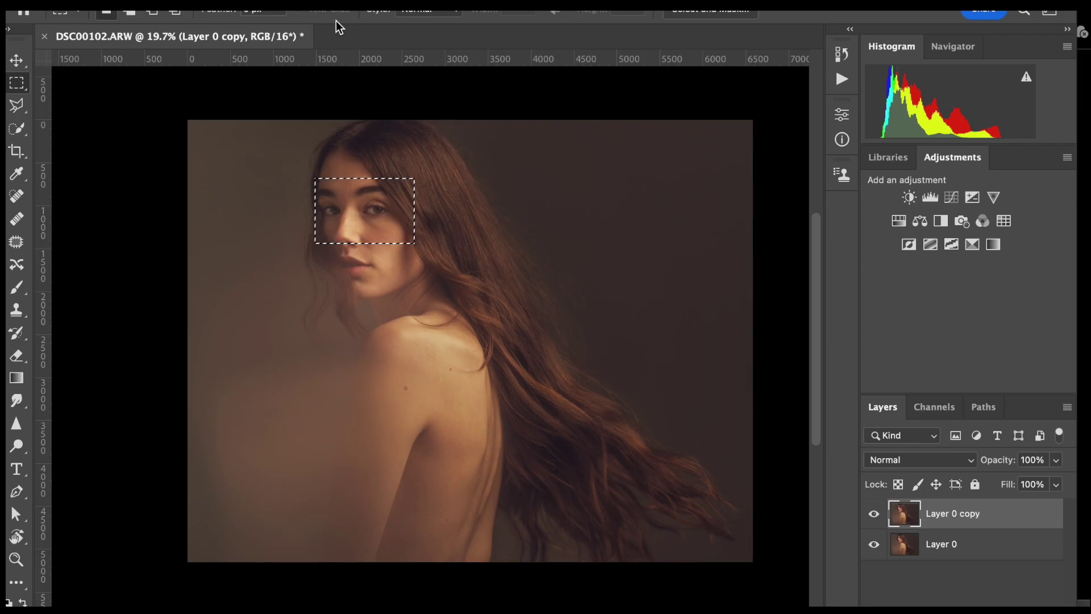
{"action": "key", "text": "ctrl+d"}
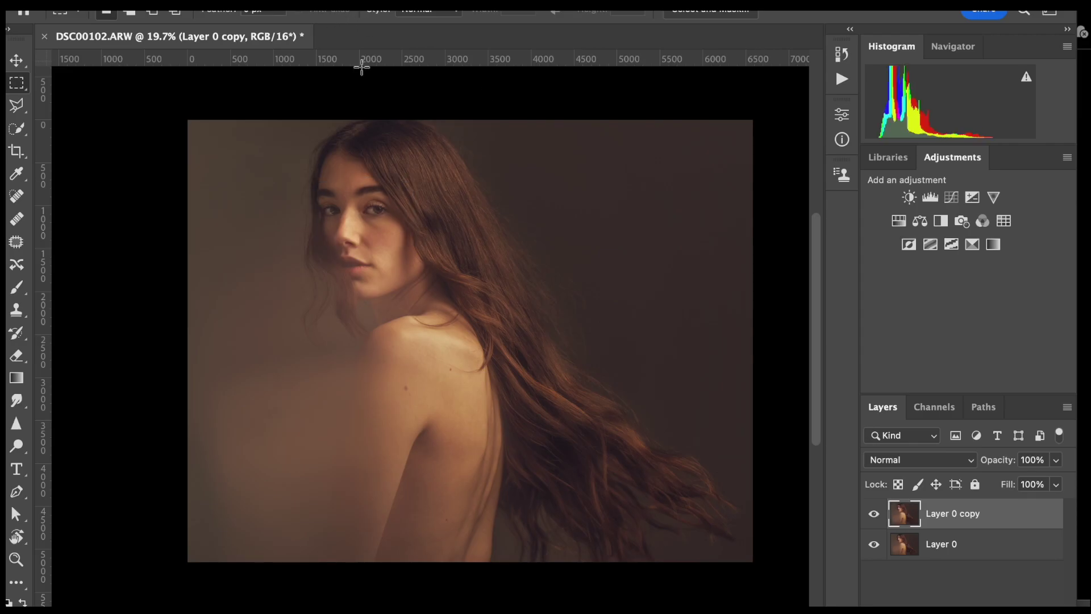
- Inspect the enhanced eyes along with the retouched face and shoulder up close
{"action": "scroll", "coordinate": [398, 377], "scroll_direction": "up", "scroll_amount": 5}
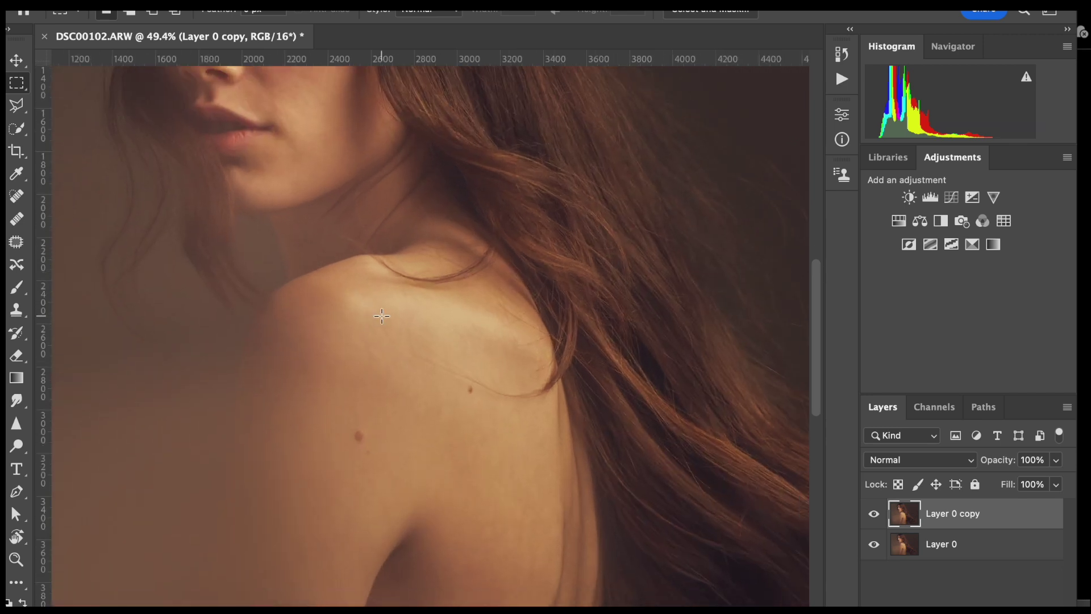
{"action": "scroll", "coordinate": [439, 311], "scroll_direction": "up", "scroll_amount": 5}
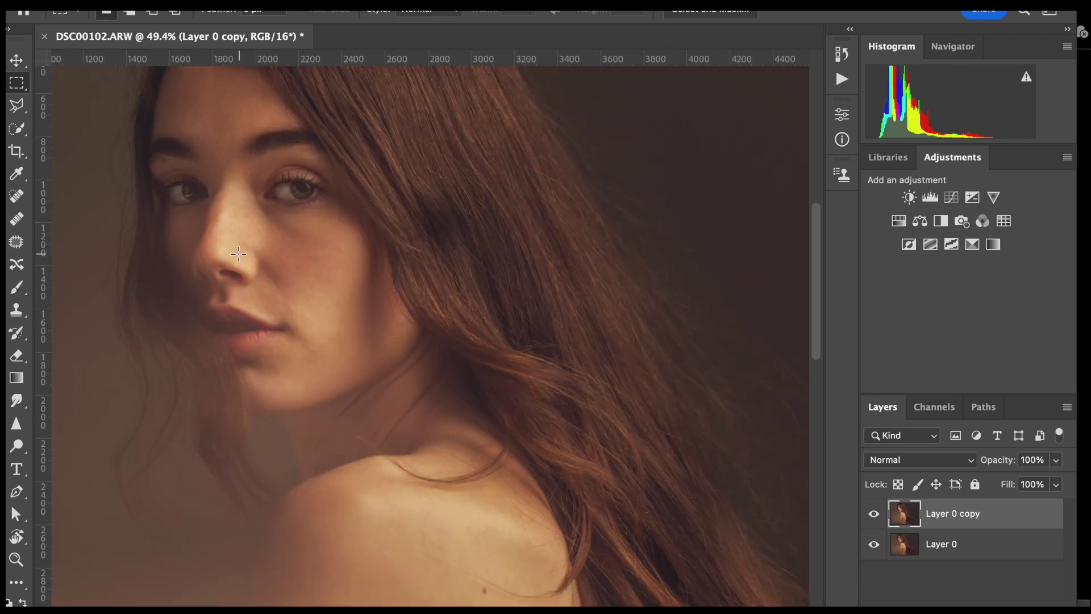
{"action": "scroll", "coordinate": [236, 230], "scroll_direction": "up", "scroll_amount": 3}
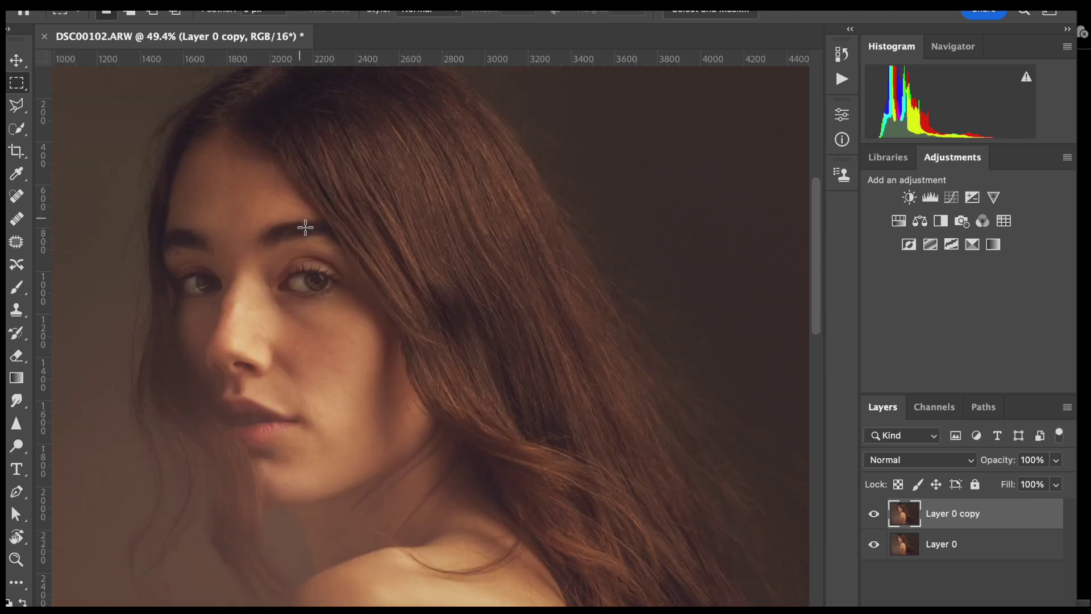
{"action": "scroll", "coordinate": [413, 318], "scroll_direction": "down", "scroll_amount": 2}
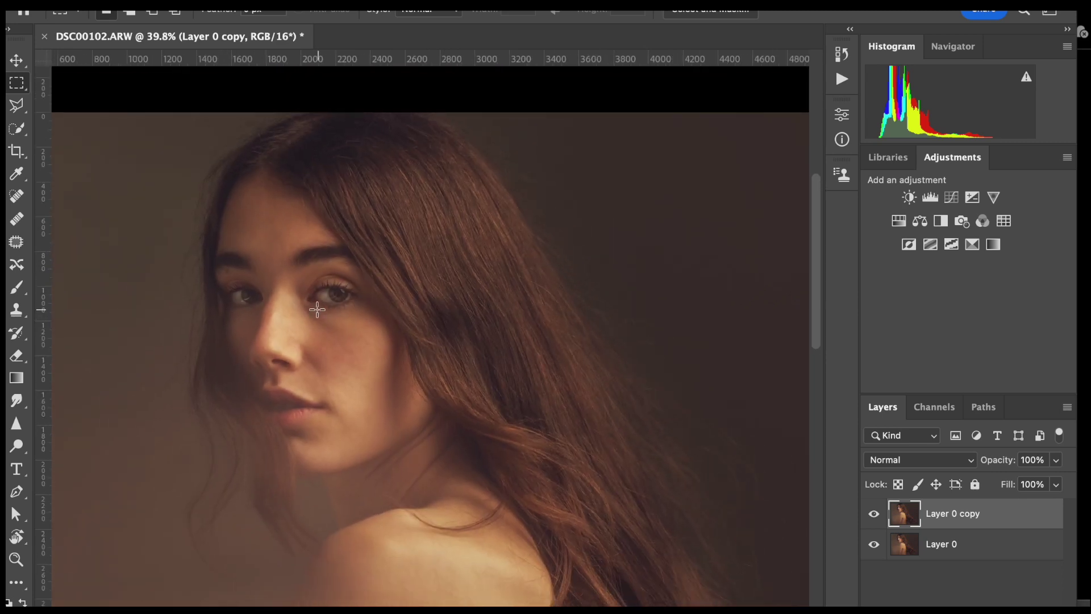
- Open Retouch4me DodgeBurn on Layer 0 copy and set its Blend to 200 and the retouch scale to 150
{"action": "scroll", "coordinate": [503, 373], "scroll_direction": "down", "scroll_amount": 1}
{"action": "scroll", "coordinate": [502, 374], "scroll_direction": "down", "scroll_amount": 1}
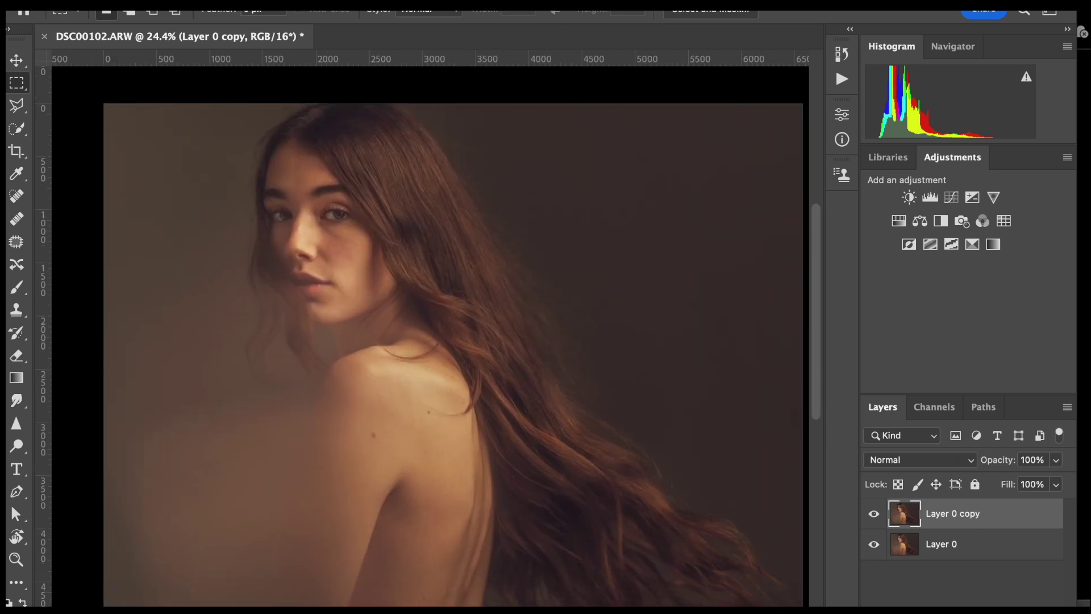
{"action": "left_click", "coordinate": [376, 1]}
{"action": "mouse_move", "coordinate": [405, 441]}
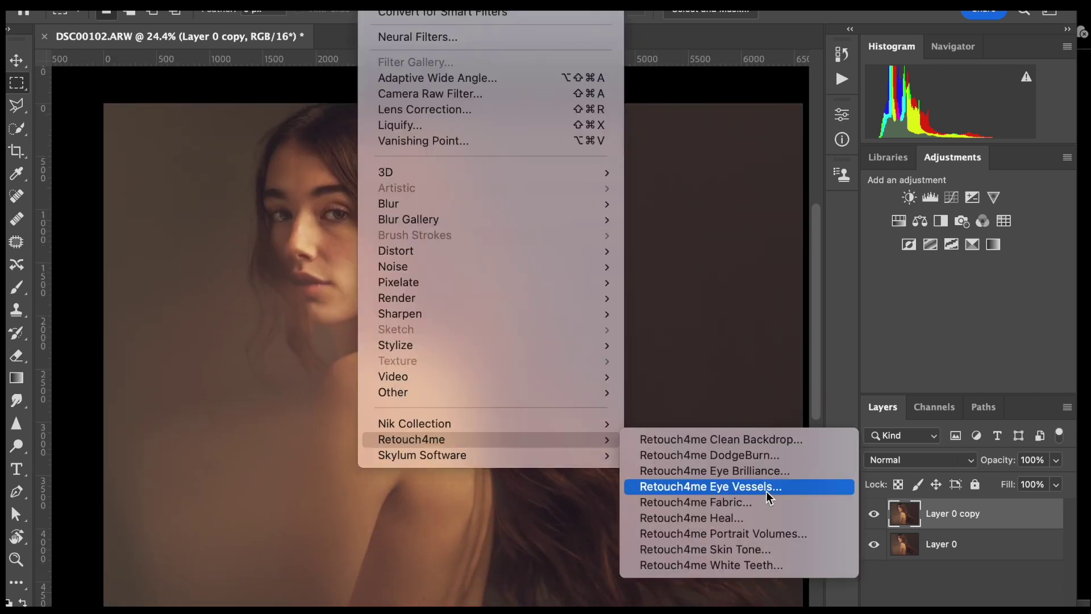
{"action": "left_click", "coordinate": [789, 462]}
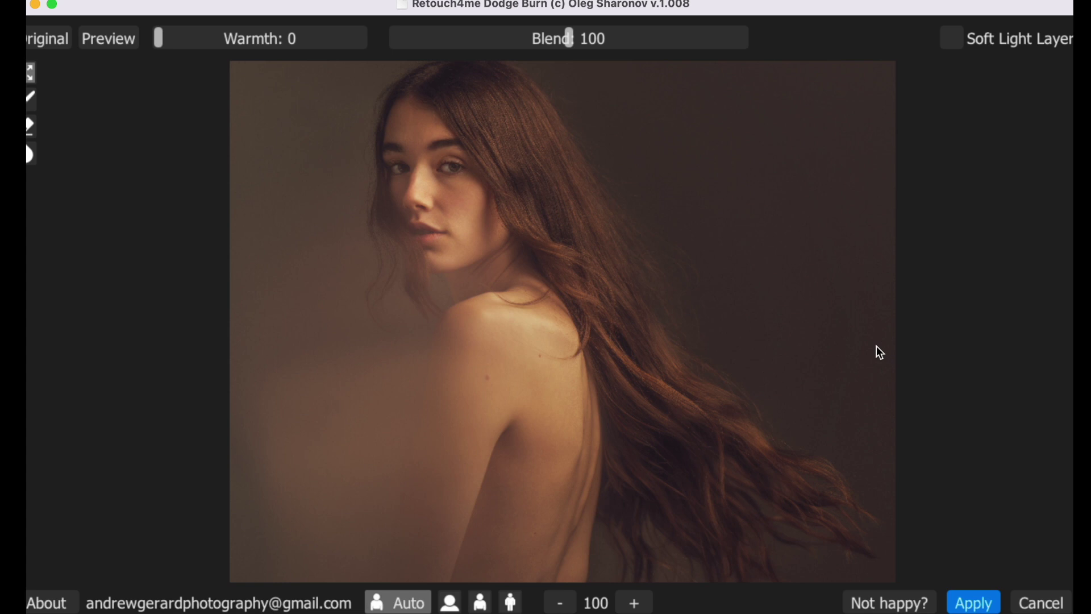
{"action": "left_click_drag", "start_coordinate": [569, 38], "coordinate": [747, 37]}
{"action": "left_click", "coordinate": [635, 603]}
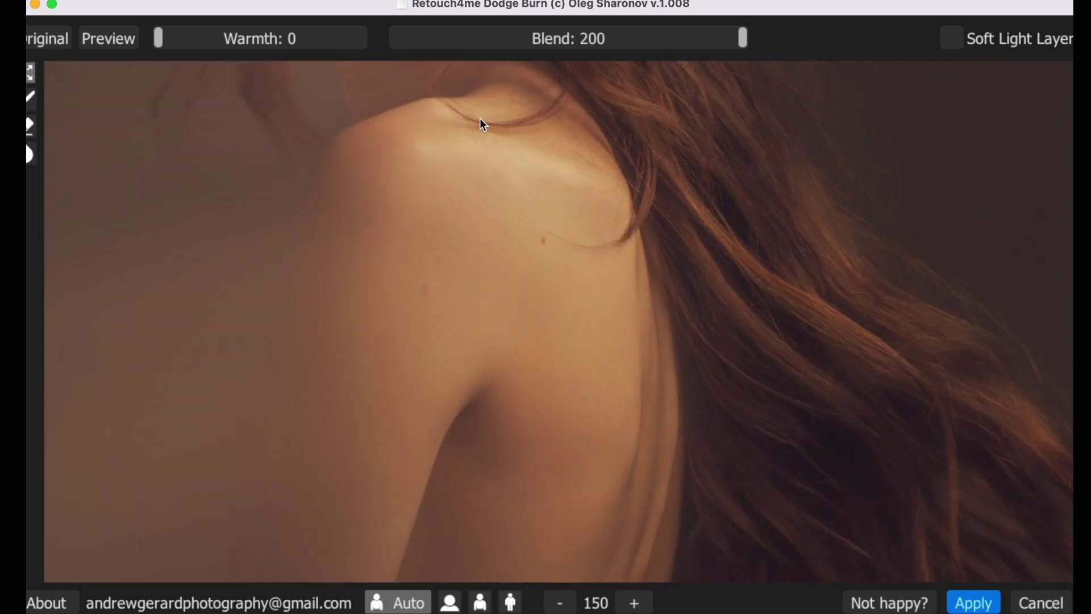
- Compare the dodge-and-burn preview with the original and erase the effect over the larger mole on the upper back
{"action": "left_click", "coordinate": [36, 43]}
{"action": "left_click", "coordinate": [37, 43]}
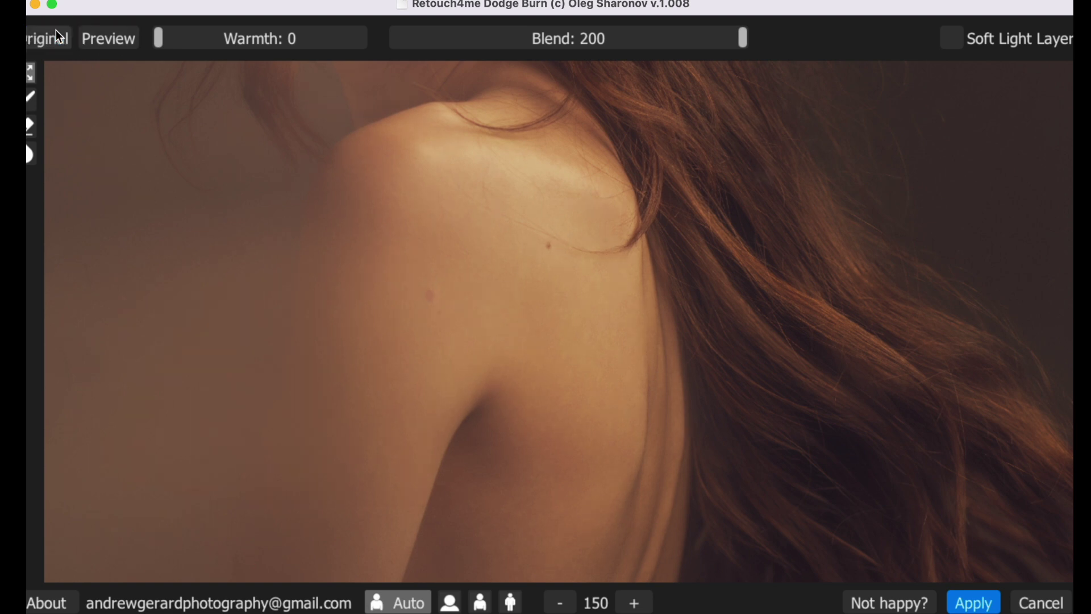
{"action": "left_click", "coordinate": [29, 236]}
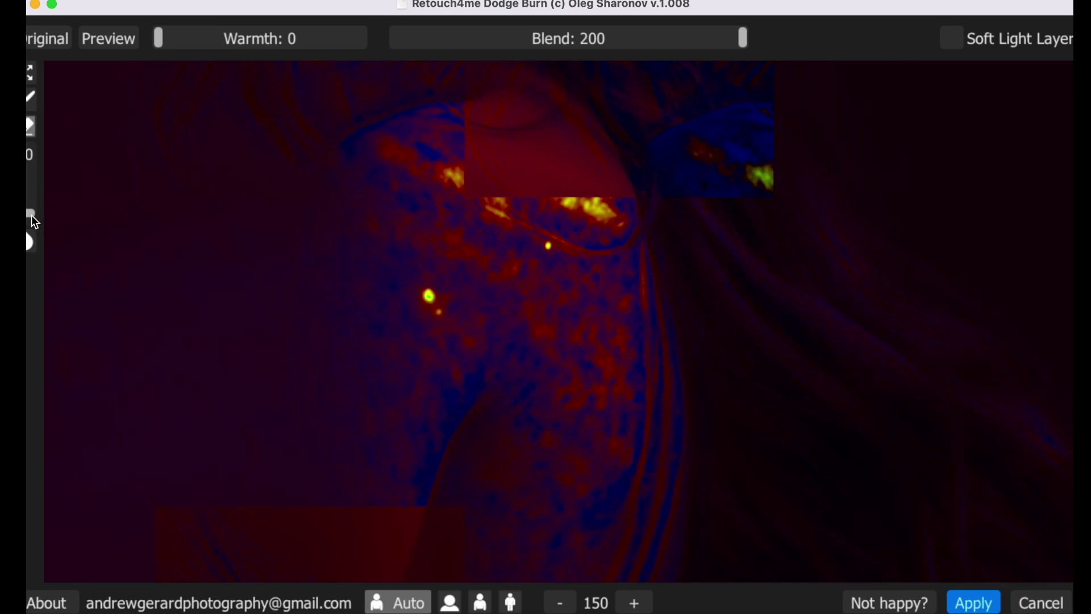
{"action": "left_click_drag", "start_coordinate": [428, 295], "coordinate": [427, 311]}
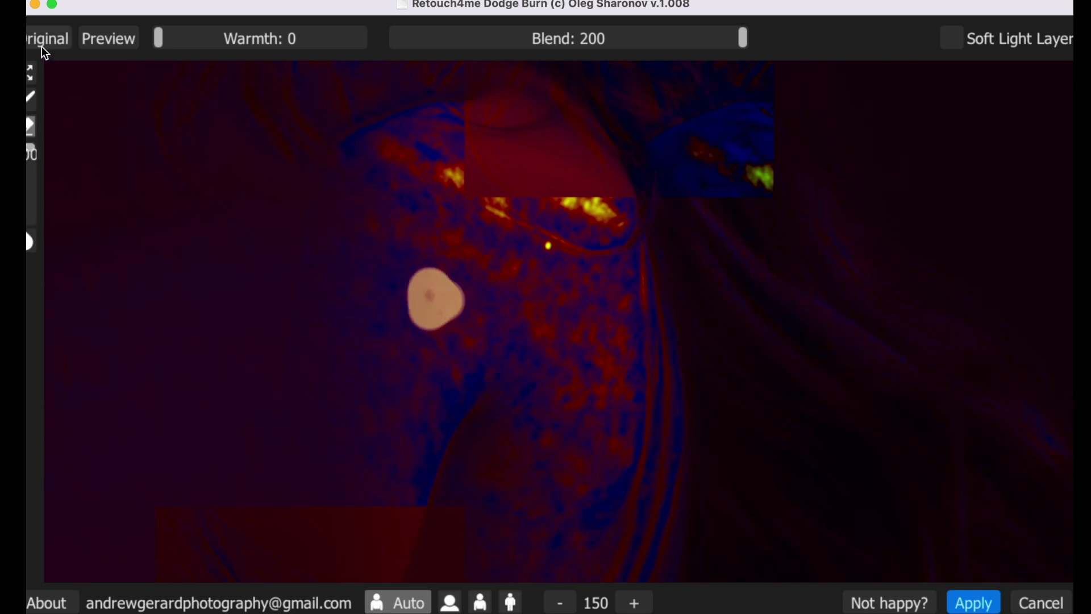
{"action": "left_click", "coordinate": [30, 72]}
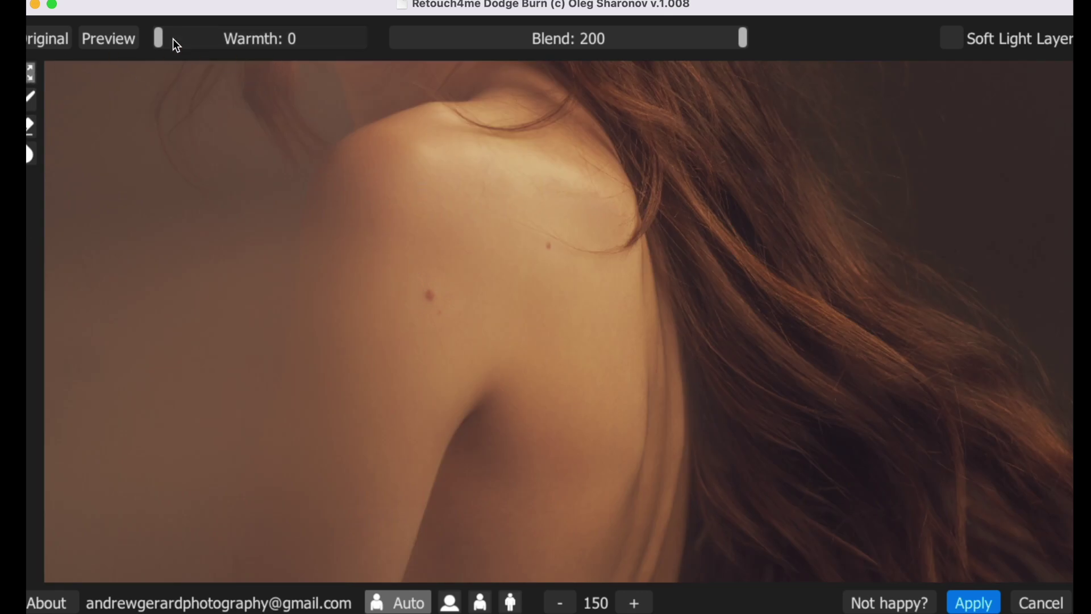
- Raise the Dodge Burn Warmth above 62 while checking the face against the original, and apply the filter
{"action": "left_click_drag", "start_coordinate": [159, 40], "coordinate": [285, 40]}
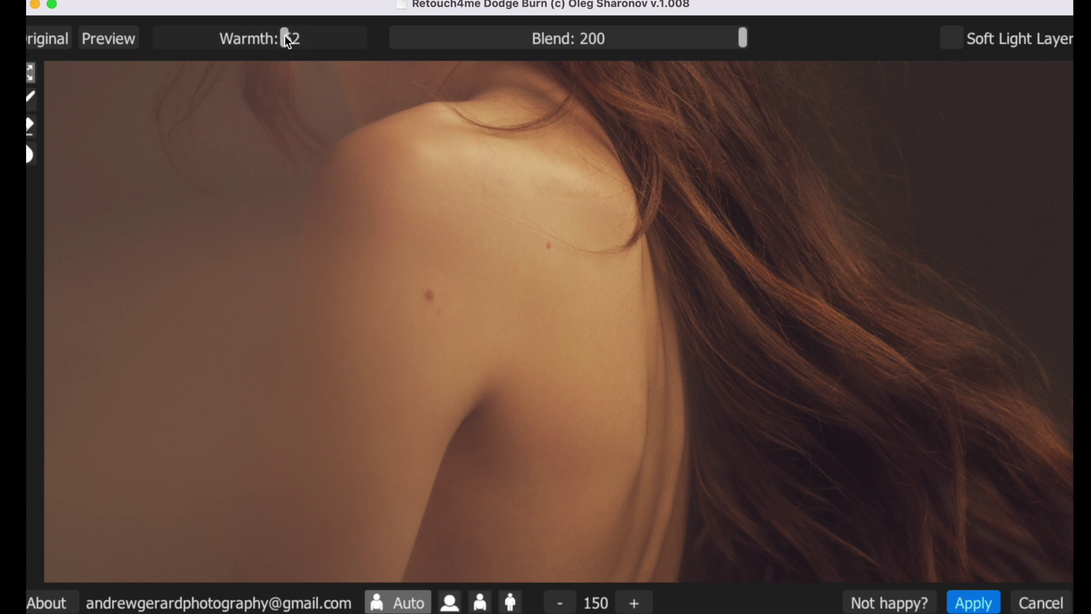
{"action": "left_click_drag", "start_coordinate": [343, 146], "coordinate": [367, 573]}
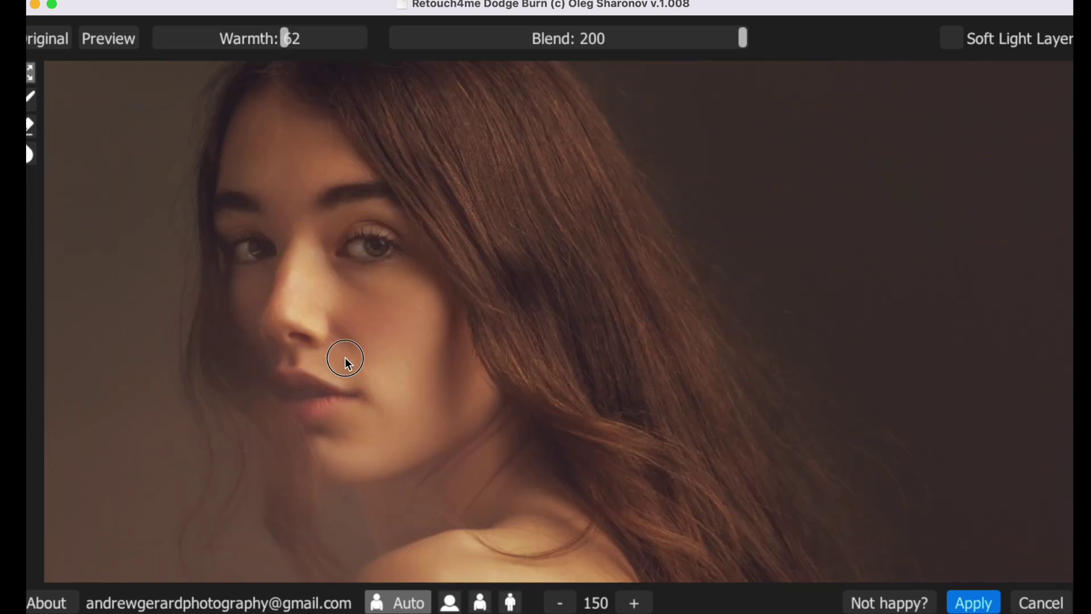
{"action": "left_click_drag", "start_coordinate": [344, 360], "coordinate": [434, 322]}
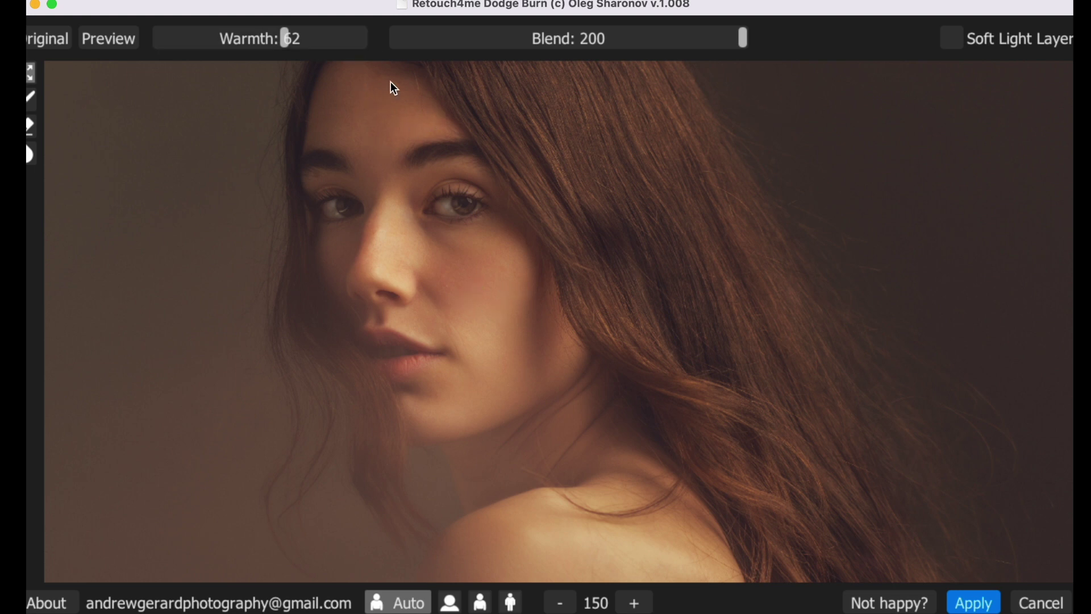
{"action": "left_click", "coordinate": [56, 37]}
{"action": "left_click", "coordinate": [55, 36]}
{"action": "left_click", "coordinate": [285, 45]}
{"action": "left_click_drag", "start_coordinate": [286, 46], "coordinate": [312, 41]}
{"action": "left_click", "coordinate": [963, 596]}
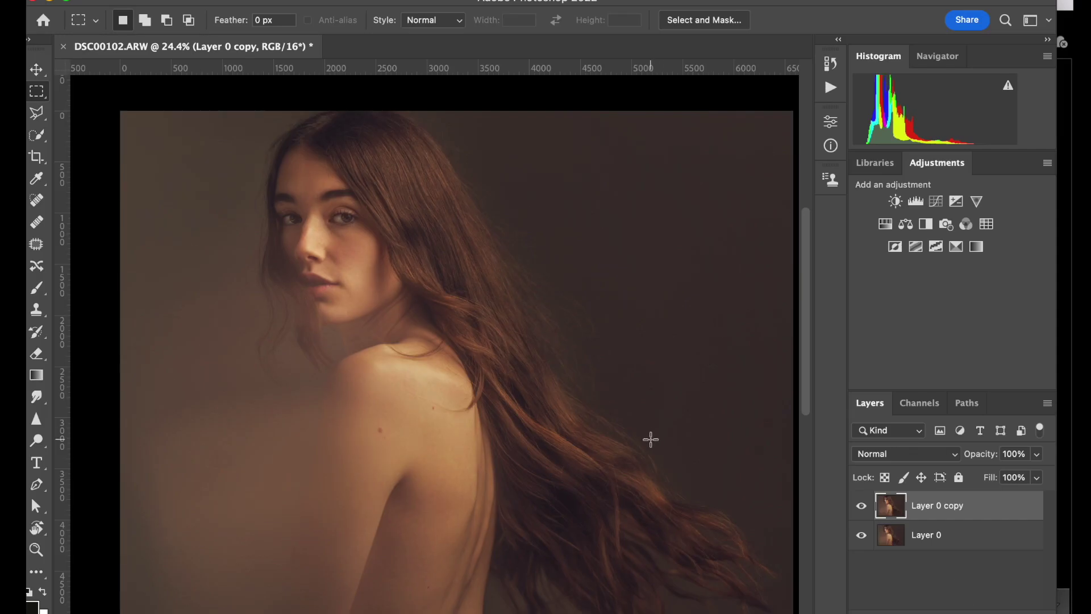
- Duplicate Layer 0 copy and open Retouch4me Portrait Volumes on the duplicate
{"action": "scroll", "coordinate": [650, 439], "scroll_direction": "down", "scroll_amount": 2}
{"action": "scroll", "coordinate": [651, 438], "scroll_direction": "left", "scroll_amount": 1}
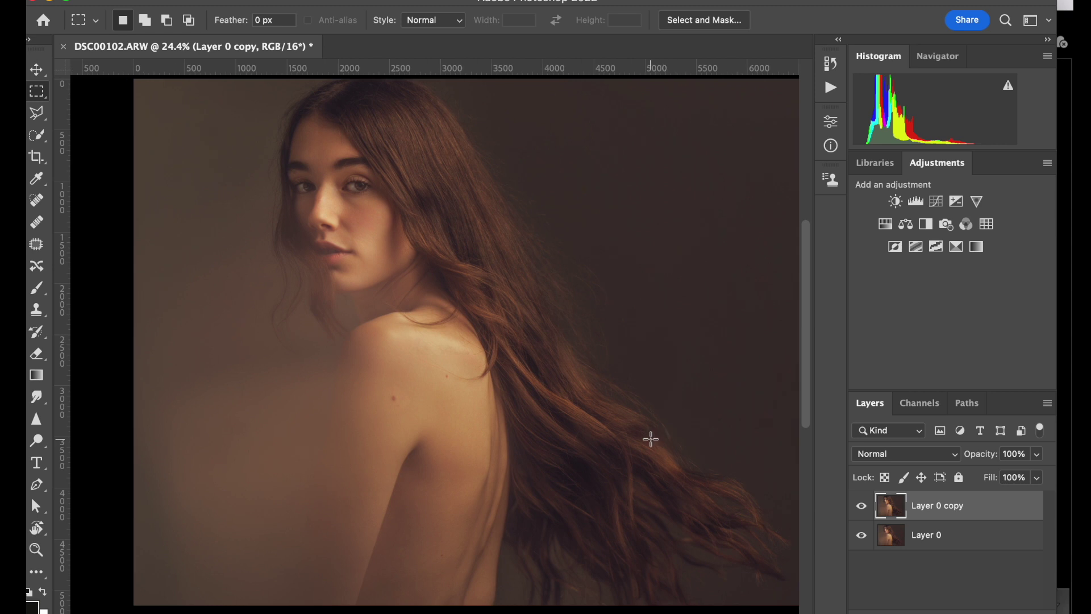
{"action": "scroll", "coordinate": [536, 292], "scroll_direction": "up", "scroll_amount": 3}
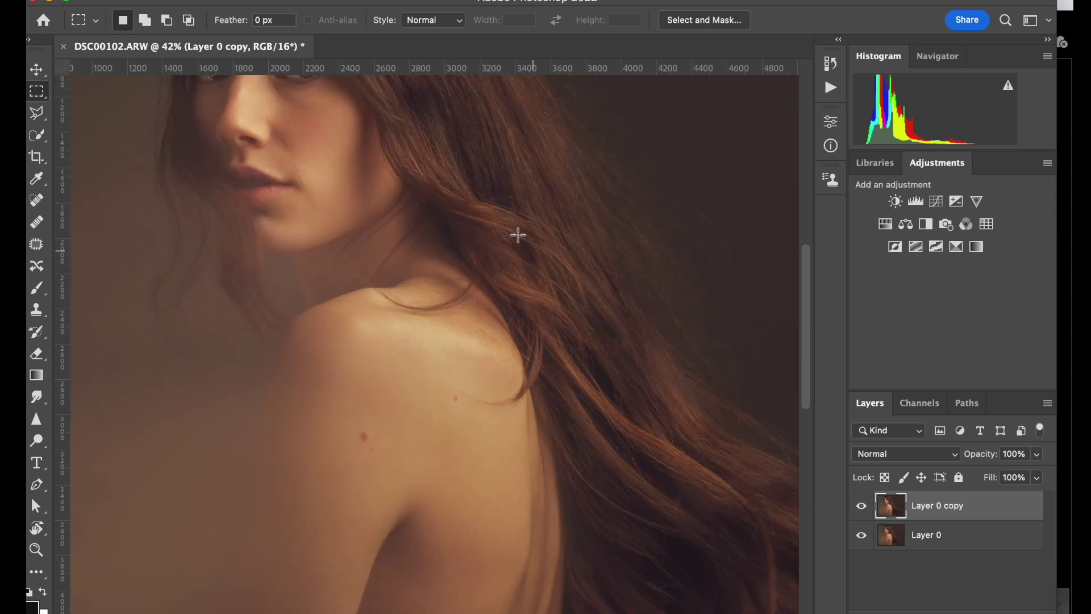
{"action": "scroll", "coordinate": [608, 354], "scroll_direction": "down", "scroll_amount": 3}
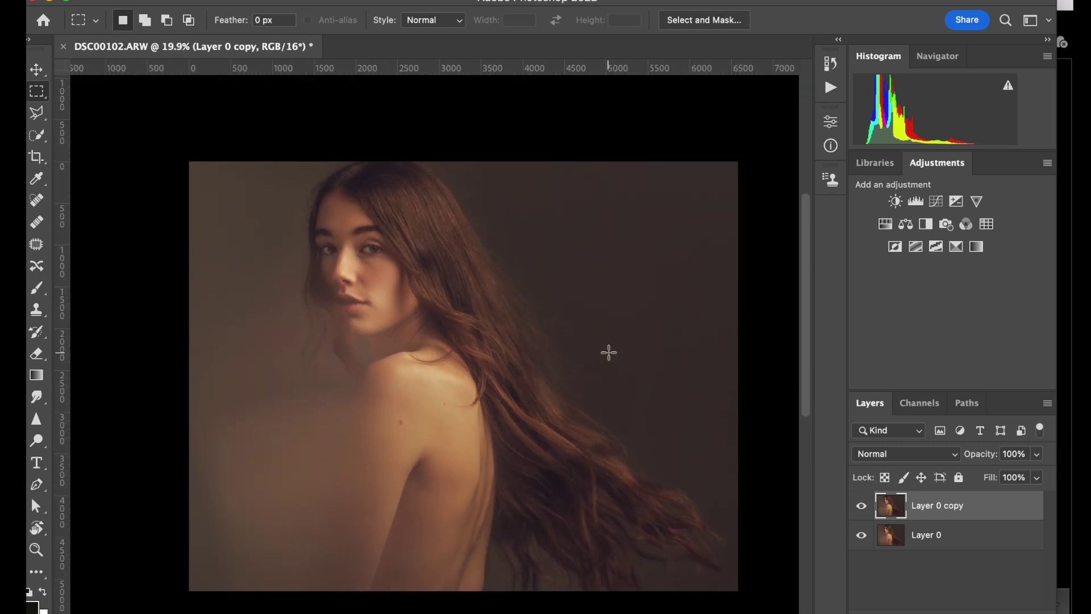
{"action": "scroll", "coordinate": [608, 353], "scroll_direction": "up", "scroll_amount": 1}
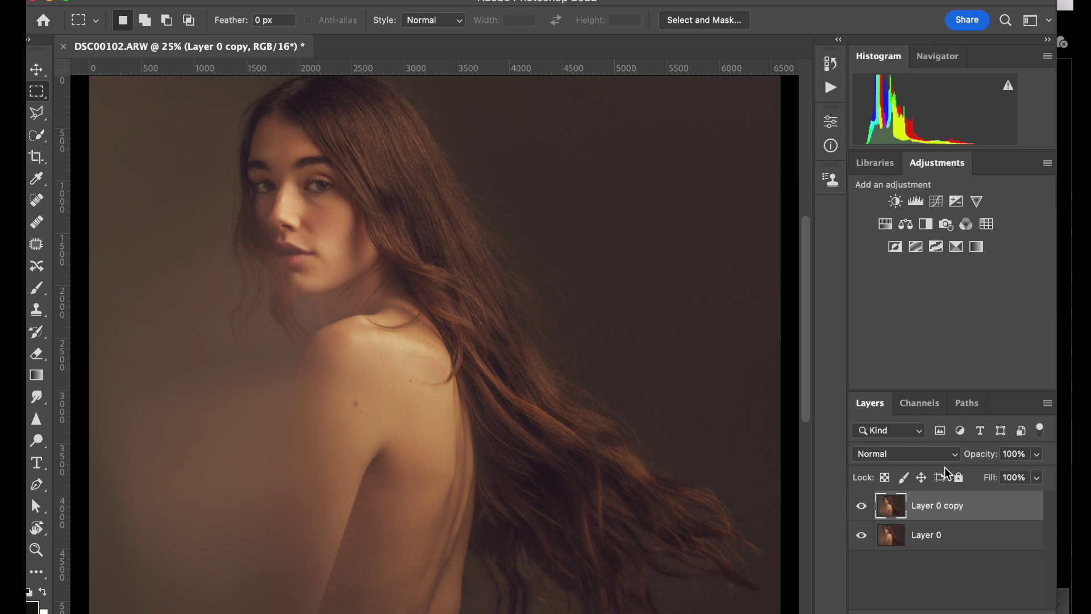
{"action": "key", "text": "super+j"}
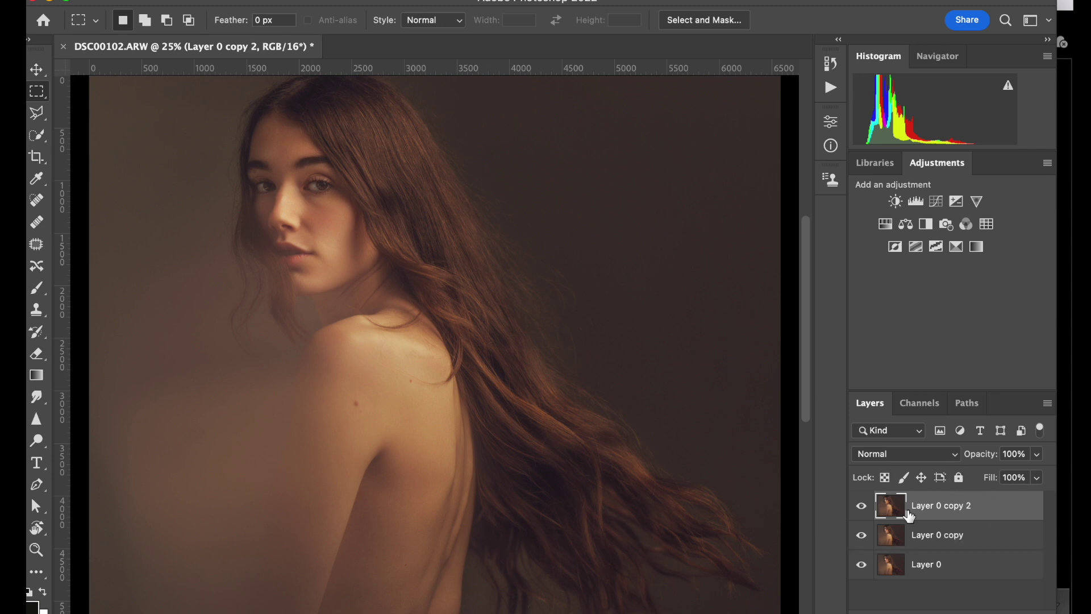
{"action": "left_click", "coordinate": [380, 1]}
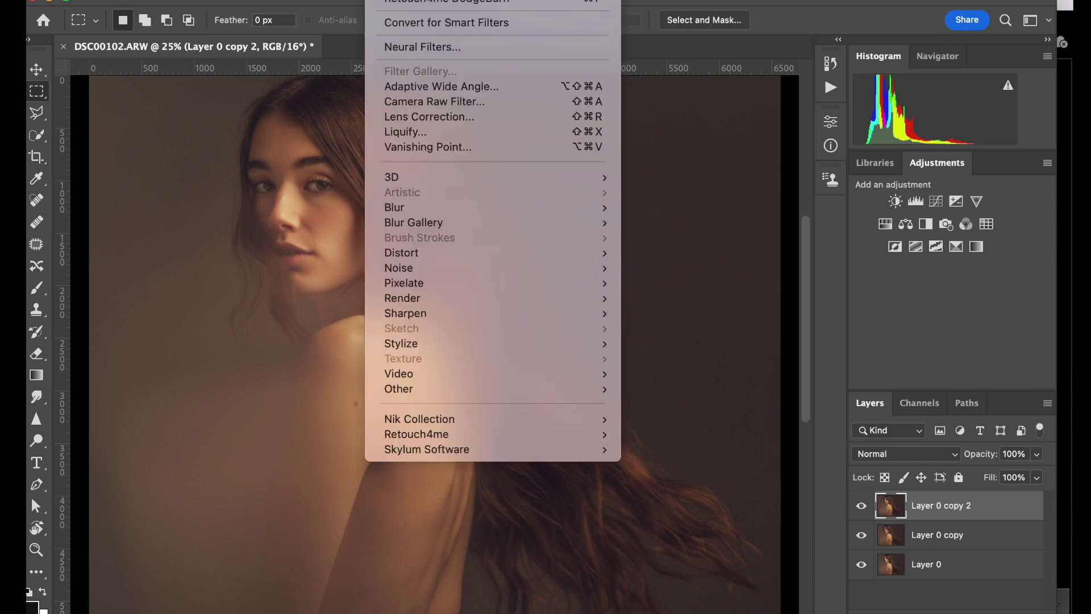
{"action": "mouse_move", "coordinate": [405, 441]}
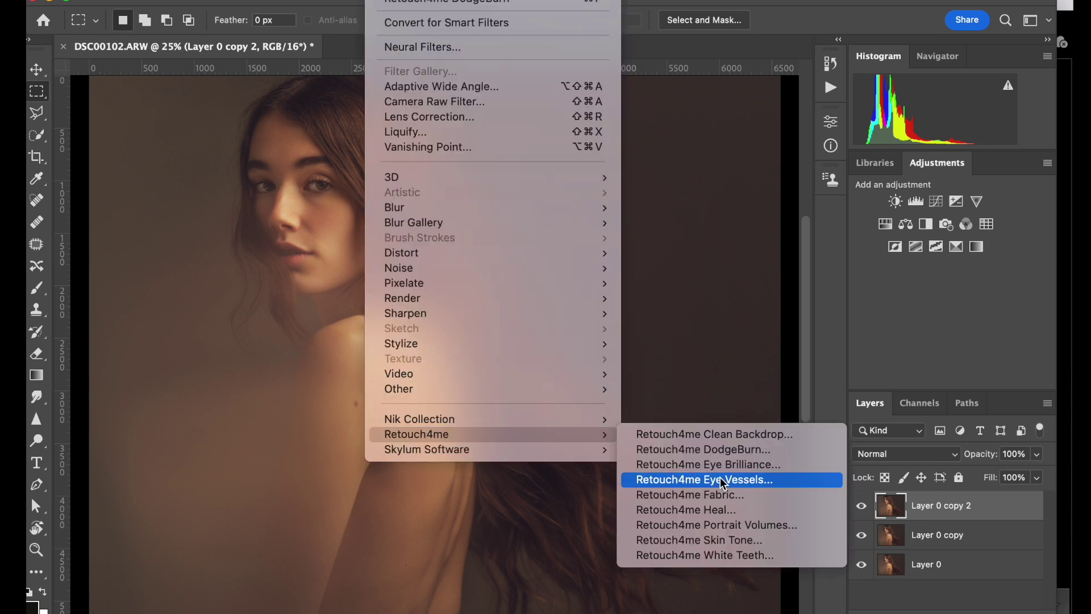
{"action": "left_click", "coordinate": [724, 527]}
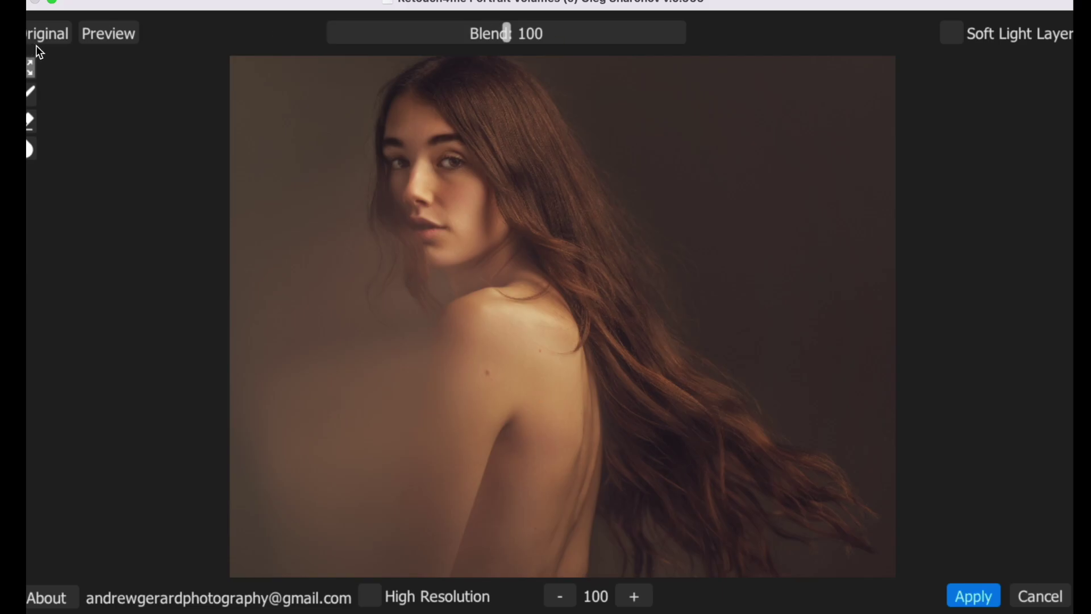
- Compare the Portrait Volumes preview repeatedly with the original image
{"action": "left_click", "coordinate": [52, 32]}
{"action": "left_click", "coordinate": [52, 35]}
{"action": "left_click", "coordinate": [52, 34]}
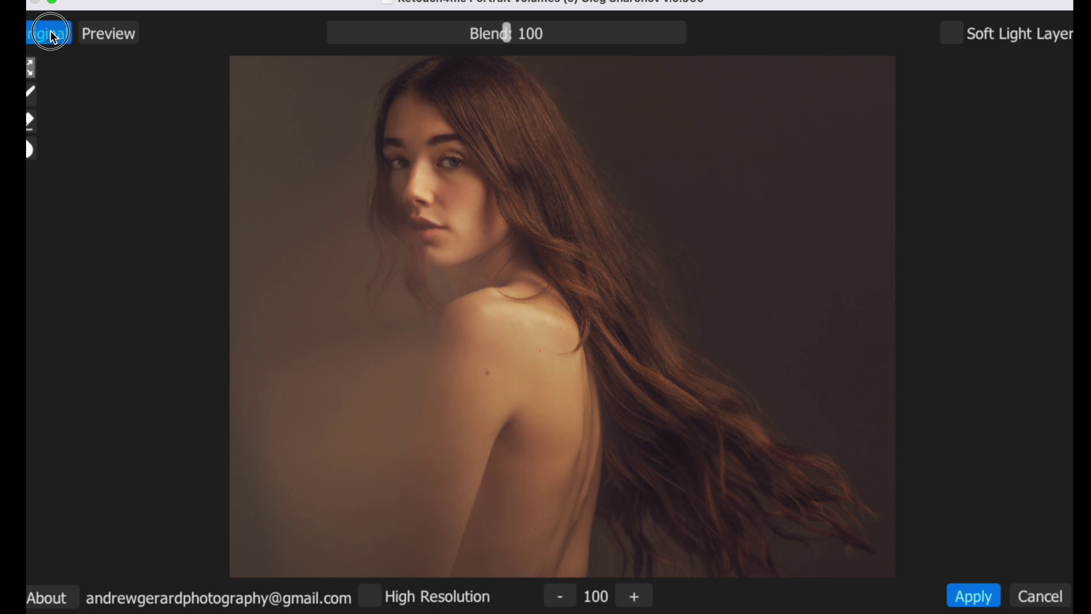
{"action": "left_click", "coordinate": [52, 34]}
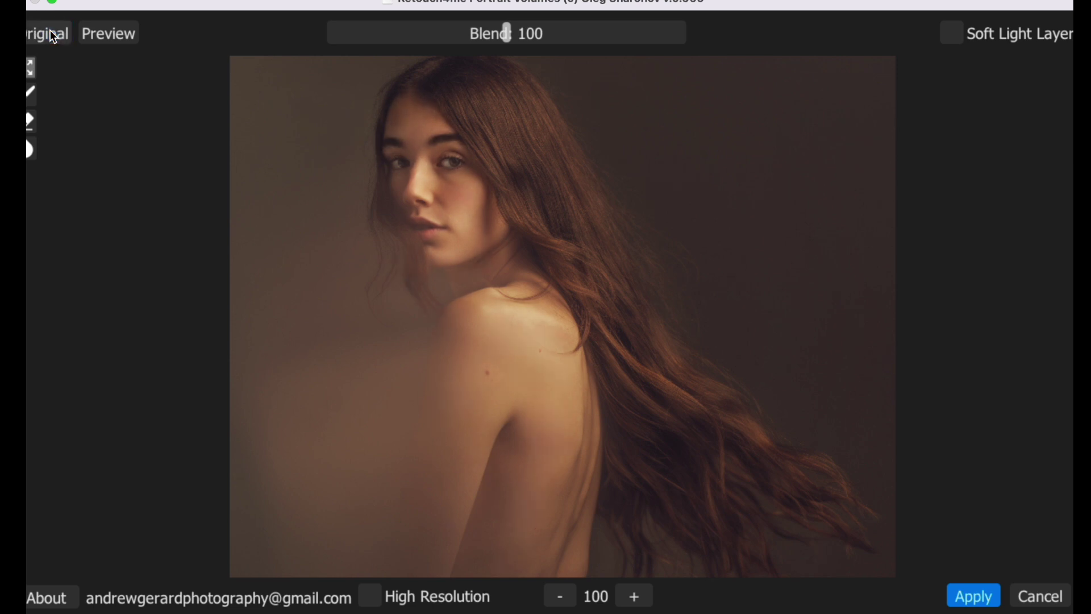
{"action": "left_click", "coordinate": [52, 36]}
{"action": "left_click", "coordinate": [53, 36]}
- Try a Blend of 200 in Portrait Volumes and compare it with the original
{"action": "left_click_drag", "start_coordinate": [511, 38], "coordinate": [688, 40]}
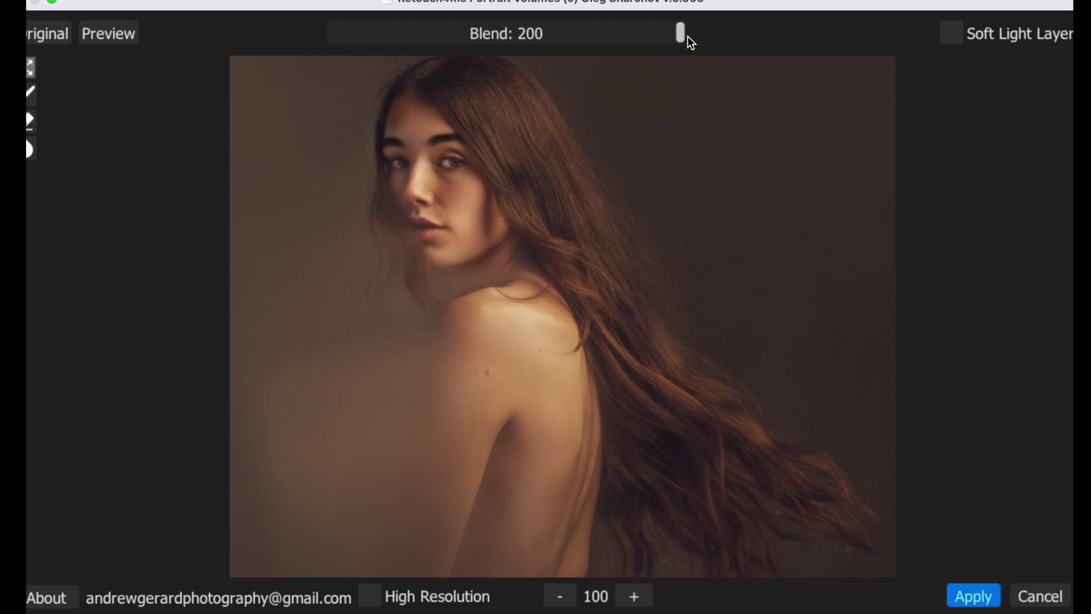
{"action": "left_click", "coordinate": [57, 40]}
{"action": "left_click", "coordinate": [57, 40]}
{"action": "left_click", "coordinate": [57, 39]}
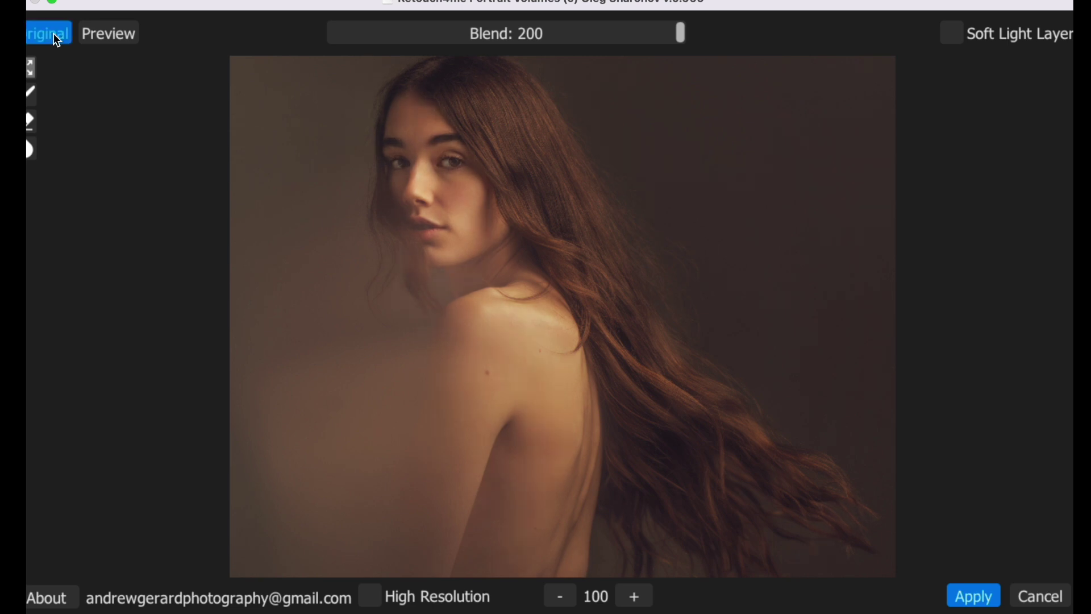
- Apply Portrait Volumes with Blend set to 94 and merge Layer 0 copy 2 down into Layer 0 copy
{"action": "left_click", "coordinate": [519, 40]}
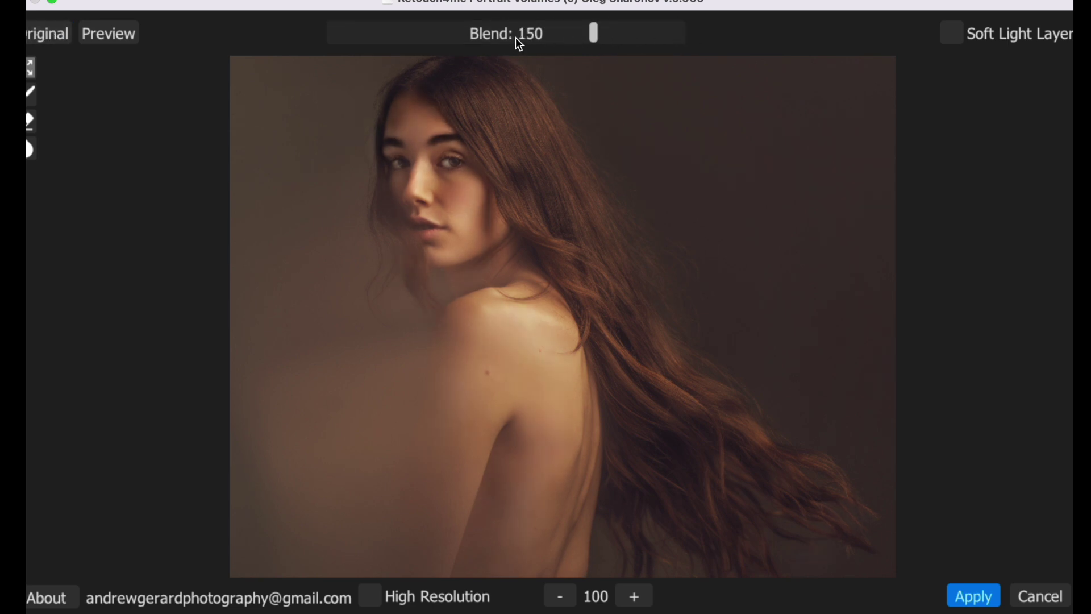
{"action": "left_click", "coordinate": [519, 41]}
{"action": "left_click_drag", "start_coordinate": [519, 41], "coordinate": [497, 39]}
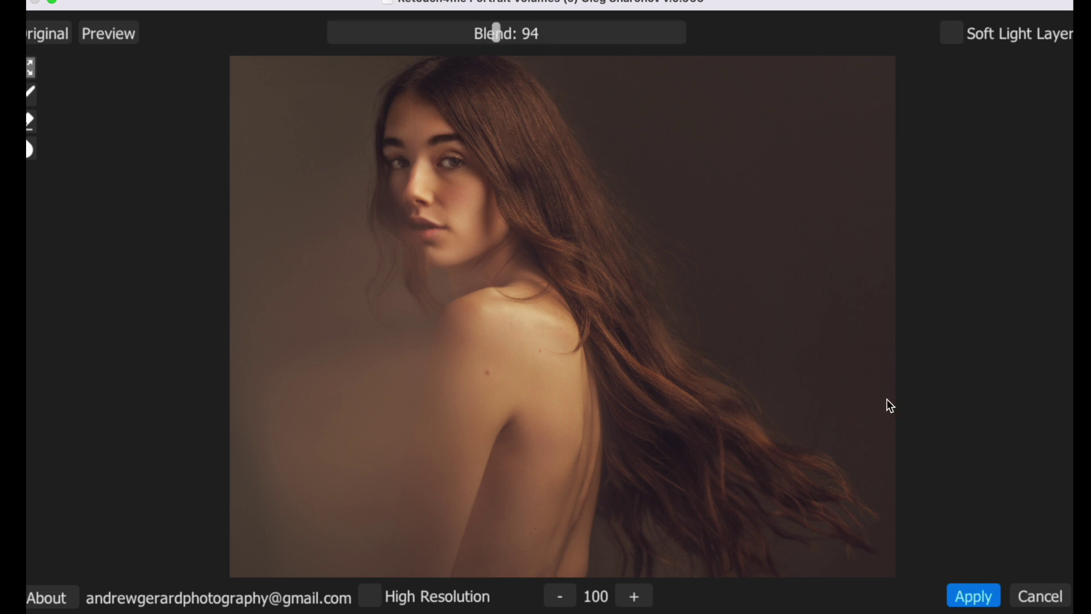
{"action": "left_click", "coordinate": [974, 596]}
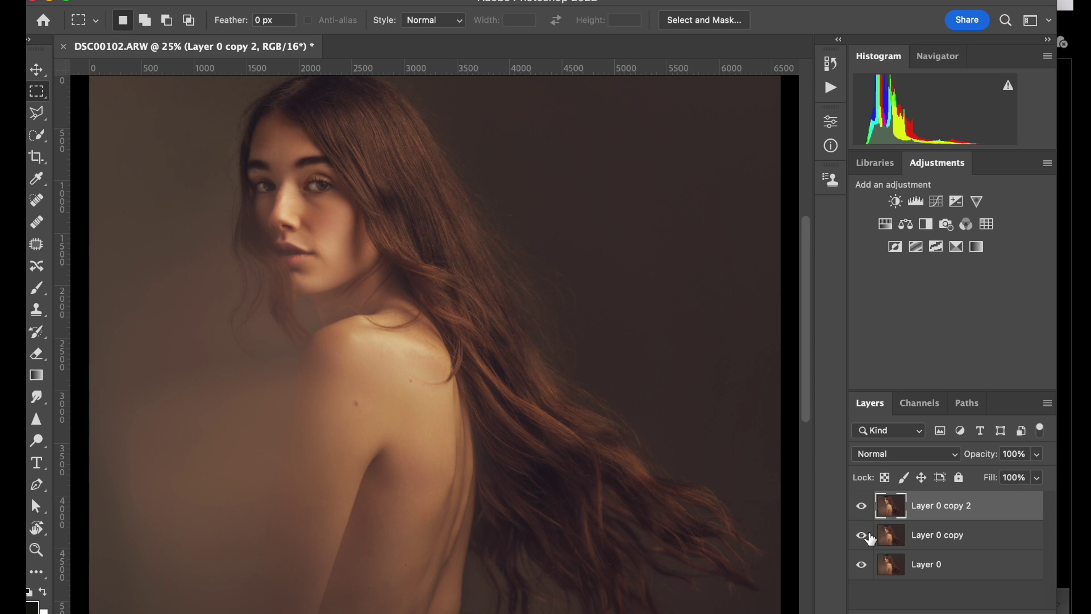
{"action": "left_click", "coordinate": [995, 503]}
{"action": "key", "text": "Delete"}
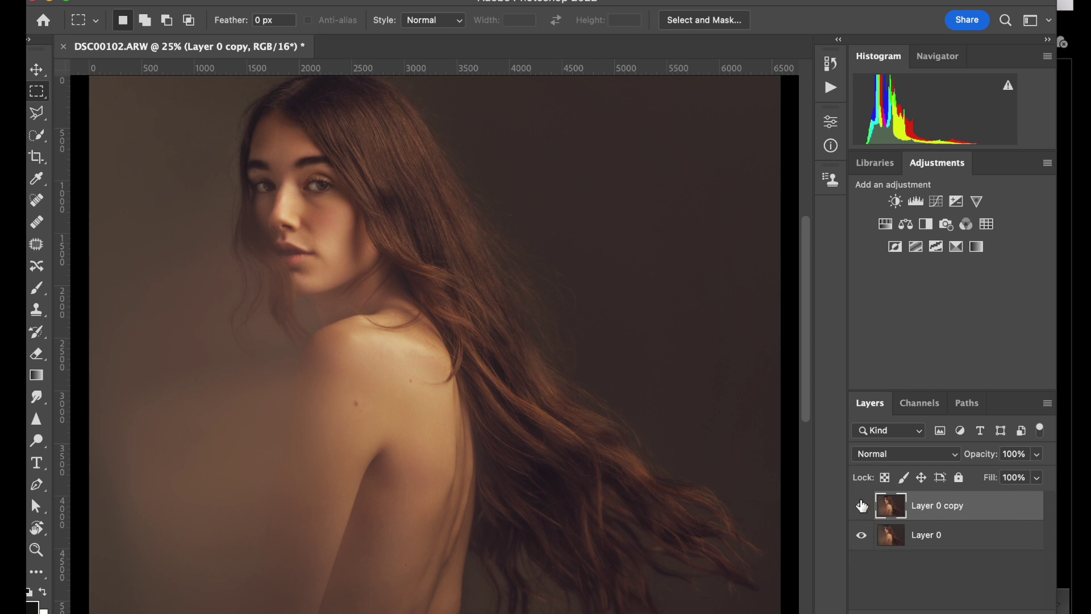
- Toggle the visibility of Layer 0 copy to compare the retouch with the original, both overall and close up on the face
{"action": "left_click", "coordinate": [861, 505]}
{"action": "left_click", "coordinate": [862, 505]}
{"action": "left_click", "coordinate": [861, 506]}
{"action": "left_click", "coordinate": [862, 505]}
{"action": "scroll", "coordinate": [314, 177], "scroll_direction": "up", "scroll_amount": 3}
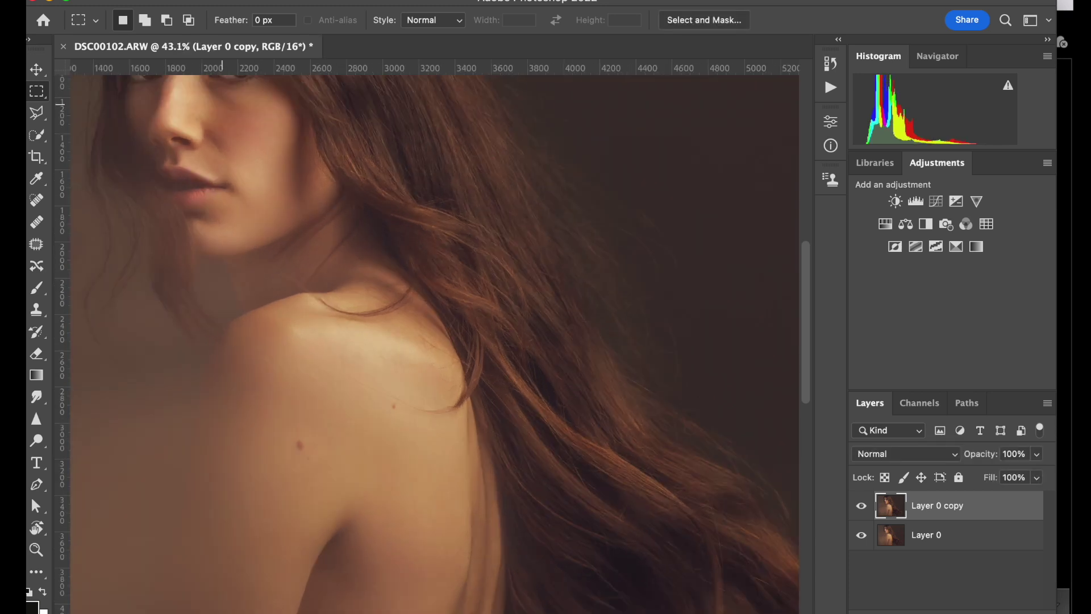
{"action": "scroll", "coordinate": [314, 177], "scroll_direction": "up", "scroll_amount": 5}
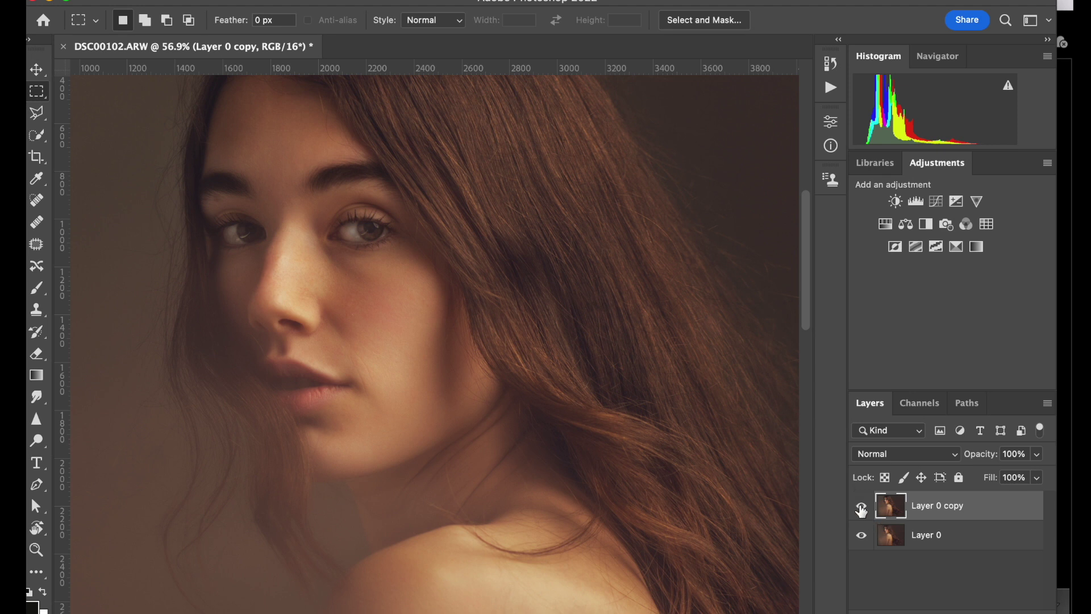
{"action": "left_click", "coordinate": [861, 507]}
{"action": "left_click", "coordinate": [861, 507]}
{"action": "left_click", "coordinate": [862, 507]}
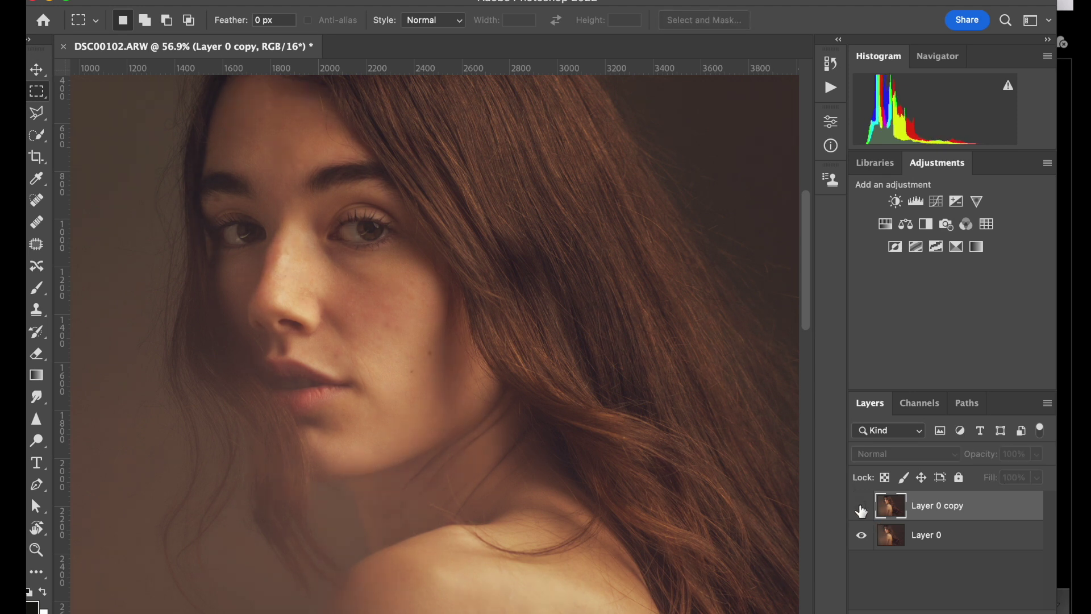
{"action": "left_click", "coordinate": [861, 507]}
{"action": "left_click", "coordinate": [861, 507]}
{"action": "left_click", "coordinate": [861, 506]}
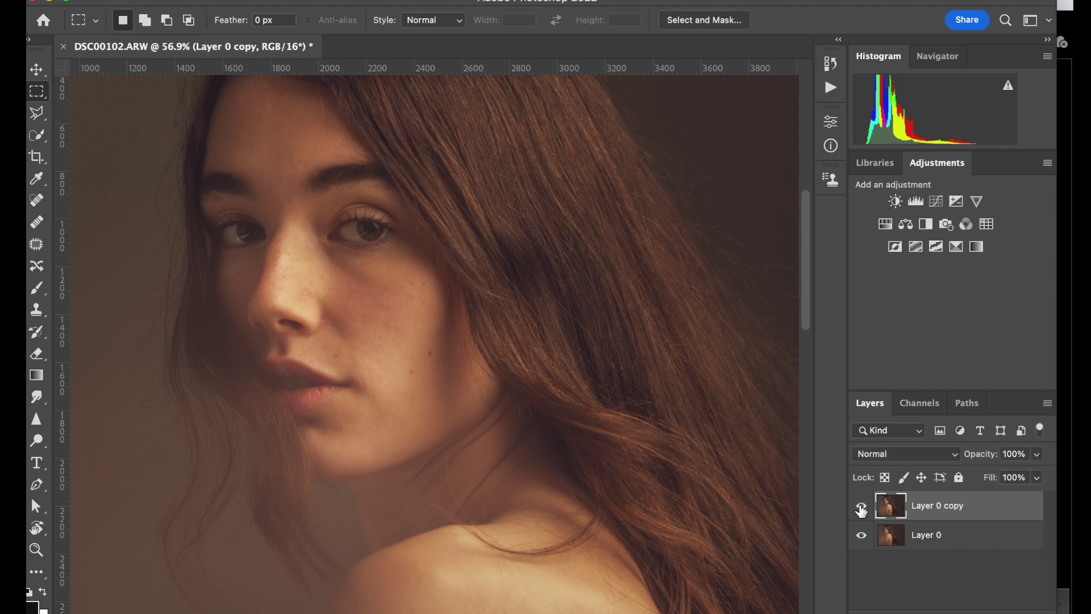
- Add a new empty layer above Layer 0 copy and switch to the Brush tool
{"action": "key", "text": "super+minus"}
{"action": "scroll", "coordinate": [678, 585], "scroll_direction": "down", "scroll_amount": 3}
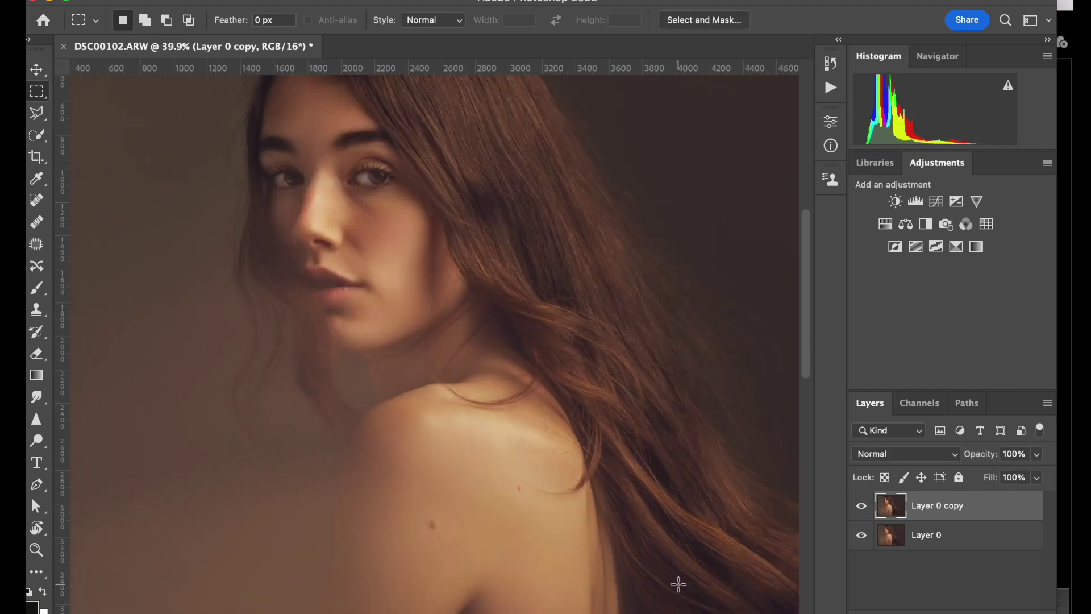
{"action": "scroll", "coordinate": [678, 585], "scroll_direction": "right", "scroll_amount": 1}
{"action": "key", "text": "super+shift+alt+n"}
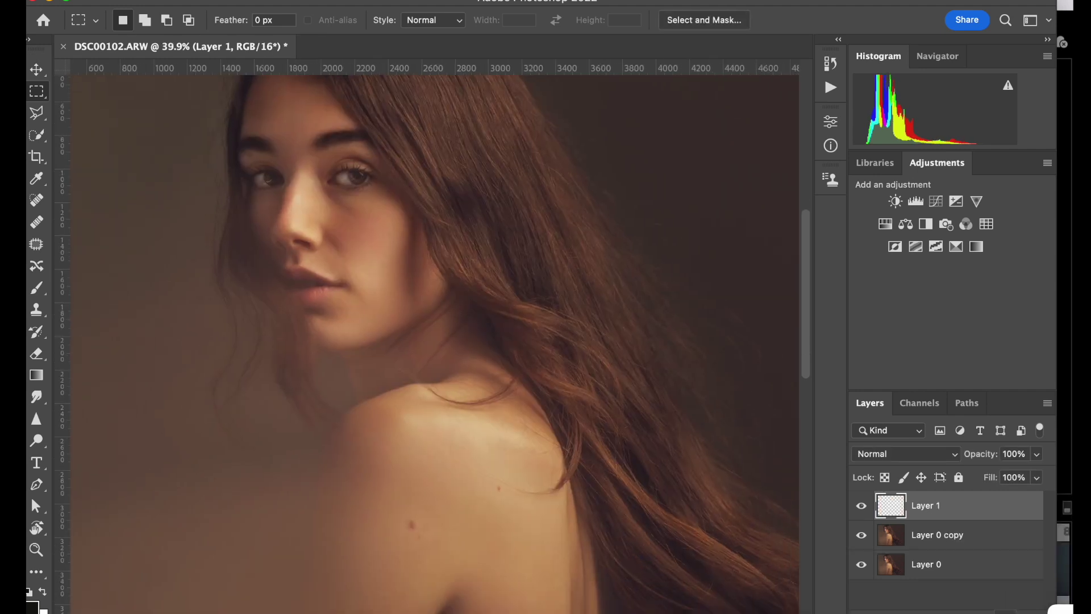
{"action": "key", "text": "b"}
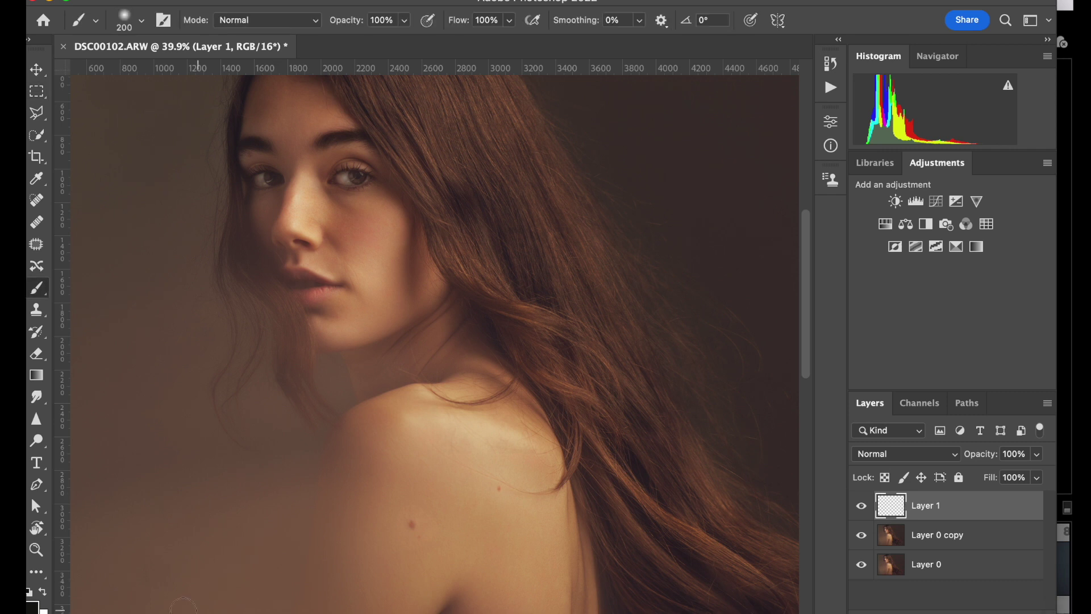
- Set white as the foreground colour and paint a crescent on the lower iris of both eyes on Layer 1 with a size 25 brush
{"action": "key", "text": "x"}
{"action": "scroll", "coordinate": [371, 192], "scroll_direction": "up", "scroll_amount": 3}
{"action": "scroll", "coordinate": [371, 192], "scroll_direction": "up", "scroll_amount": 4}
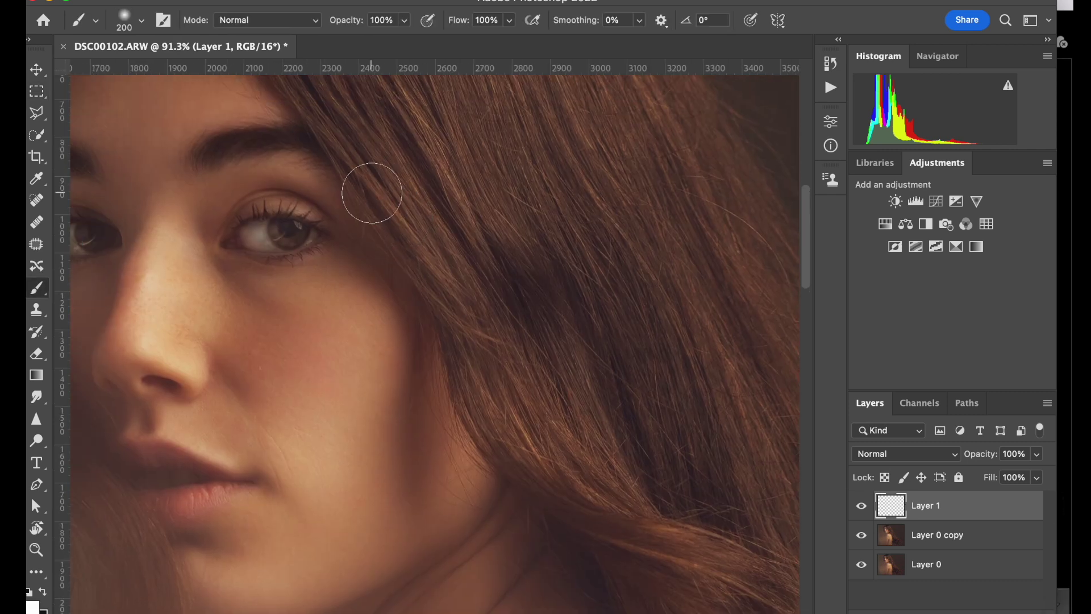
{"action": "key", "text": "bracketleft"}
{"action": "key", "text": "bracketleft"}
{"action": "key", "text": "bracketleft"}
{"action": "key", "text": "bracketleft"}
{"action": "key", "text": "bracketleft"}
{"action": "key", "text": "bracketleft"}
{"action": "key", "text": "bracketleft"}
{"action": "key", "text": "bracketleft"}
{"action": "key", "text": "bracketleft"}
{"action": "key", "text": "bracketleft"}
{"action": "key", "text": "bracketleft"}
{"action": "key", "text": "bracketleft"}
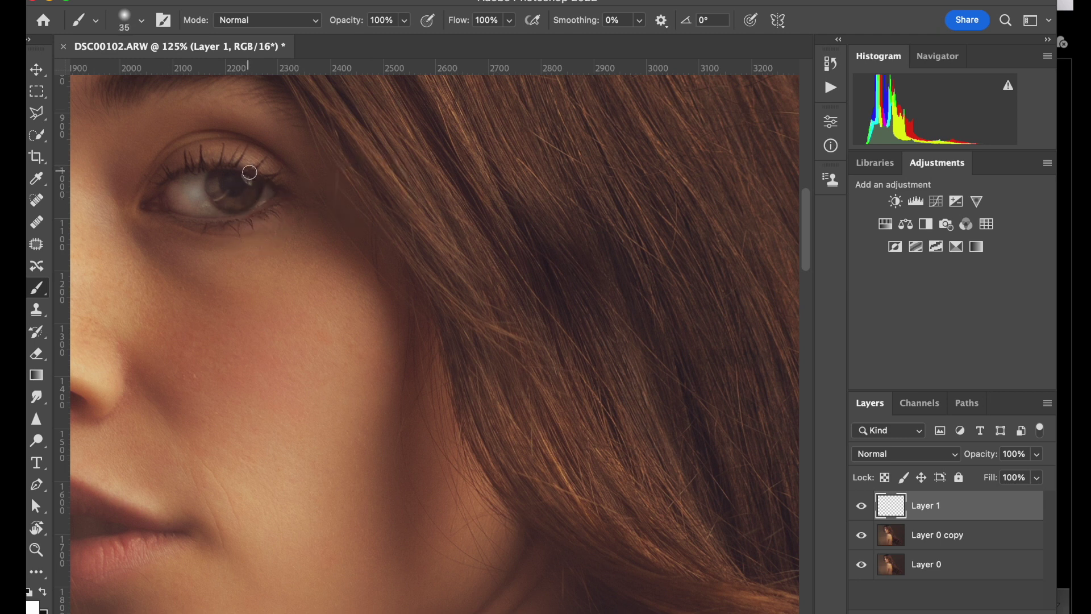
{"action": "key", "text": "bracketleft"}
{"action": "mouse_move", "coordinate": [217, 193]}
{"action": "left_mouse_down"}
{"action": "mouse_move", "coordinate": [233, 206]}
{"action": "mouse_move", "coordinate": [245, 199]}
{"action": "mouse_move", "coordinate": [238, 177]}
{"action": "mouse_move", "coordinate": [259, 182]}
{"action": "left_mouse_up"}
{"action": "scroll", "coordinate": [245, 200], "scroll_direction": "left", "scroll_amount": 5}
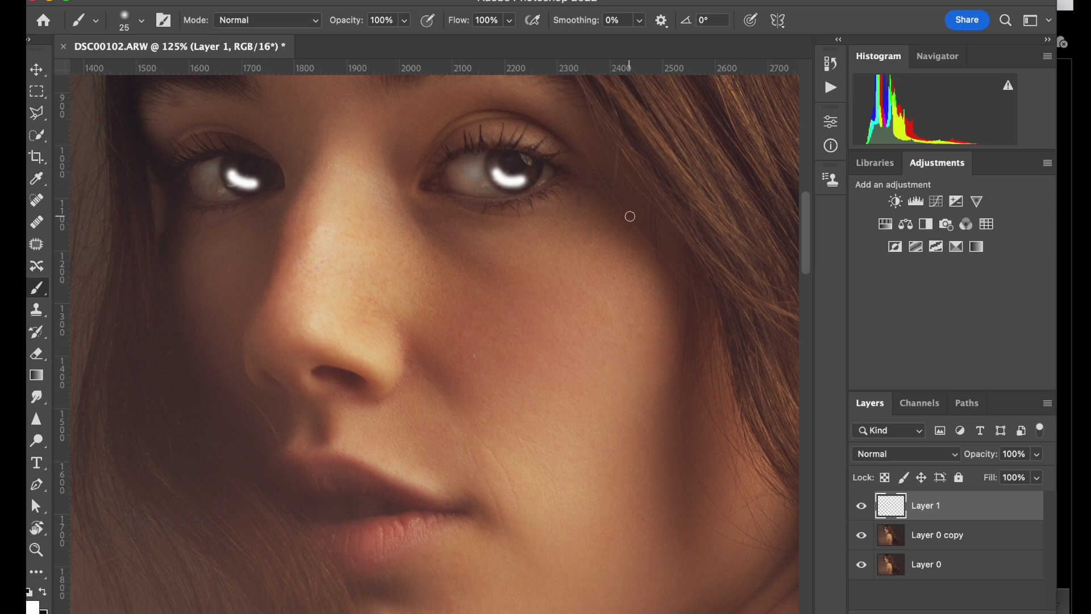
- Apply a Gaussian Blur with a radius of 10.1 pixels to the painted eye highlights on Layer 1
{"action": "left_click", "coordinate": [384, 0]}
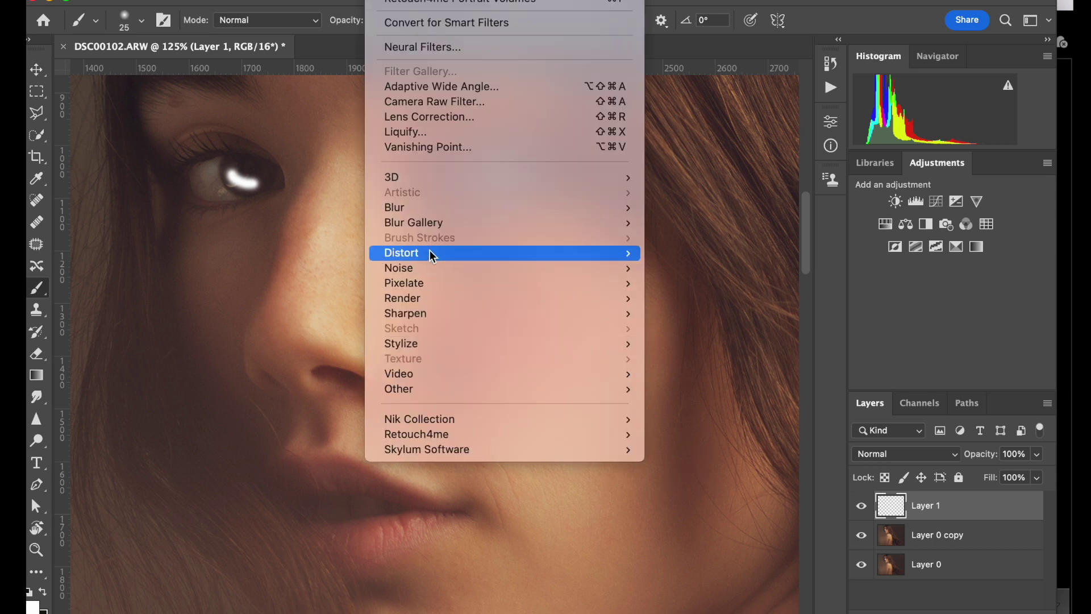
{"action": "mouse_move", "coordinate": [458, 208]}
{"action": "left_click", "coordinate": [680, 269]}
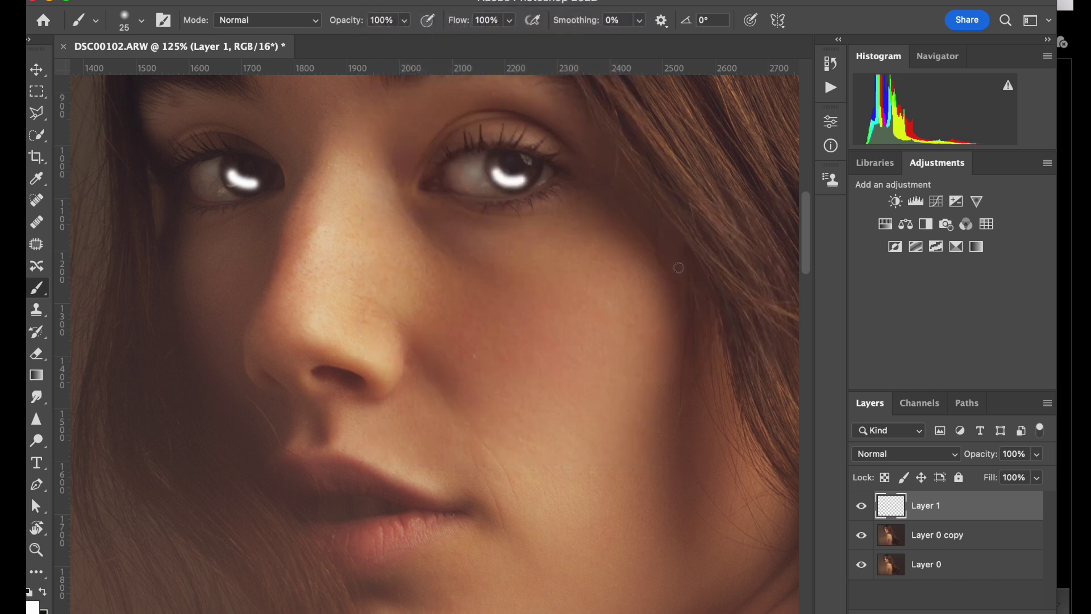
{"action": "left_click_drag", "start_coordinate": [866, 312], "coordinate": [836, 315]}
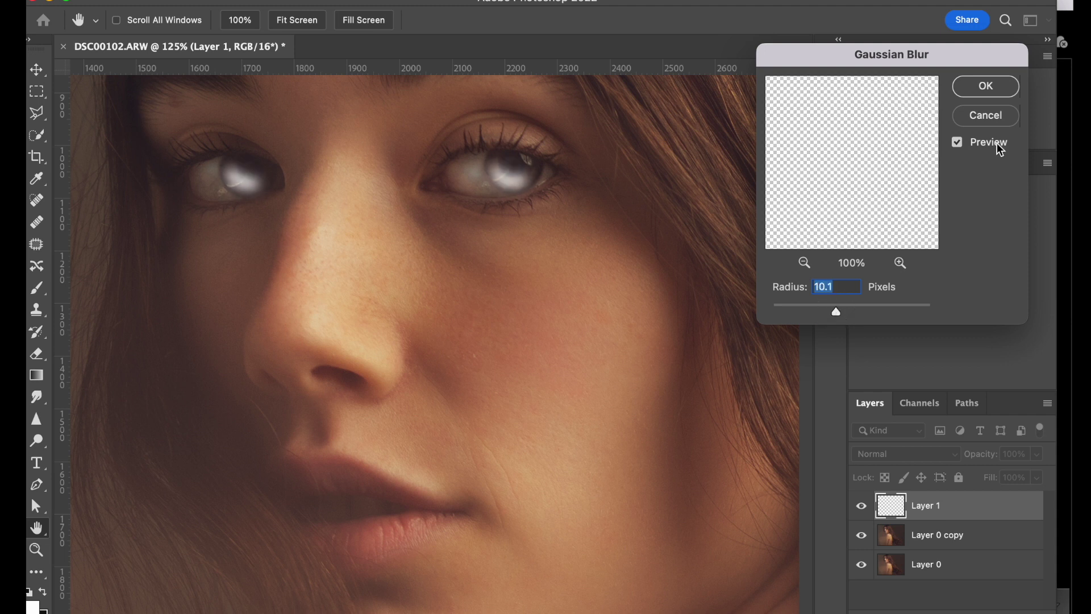
{"action": "left_click", "coordinate": [985, 85]}
- Set Layer 1 to the Overlay blend mode and reduce its opacity to 51%
{"action": "left_click", "coordinate": [932, 460]}
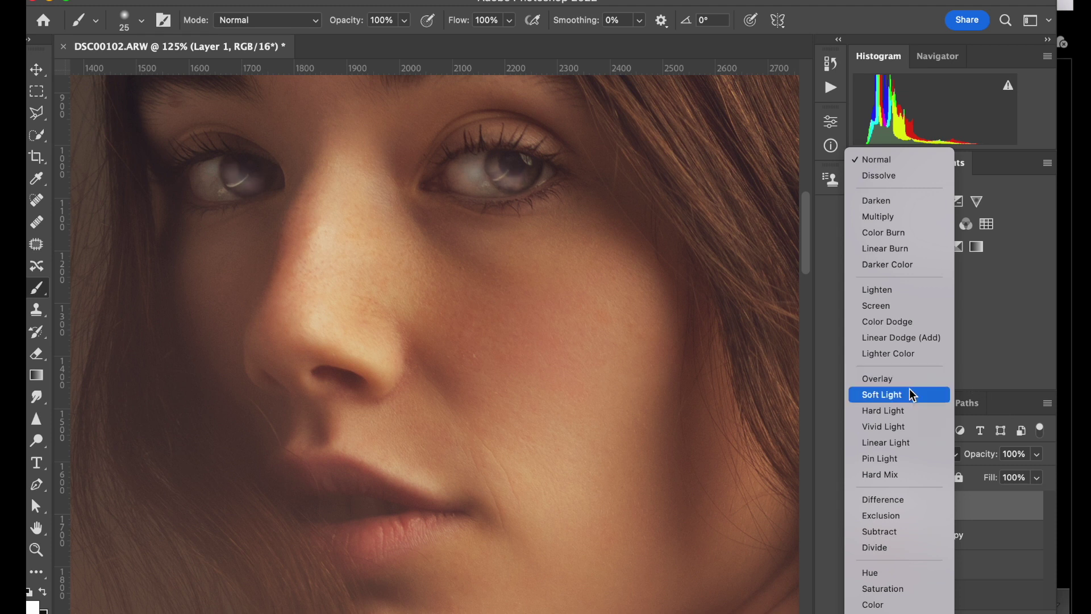
{"action": "left_click", "coordinate": [912, 386]}
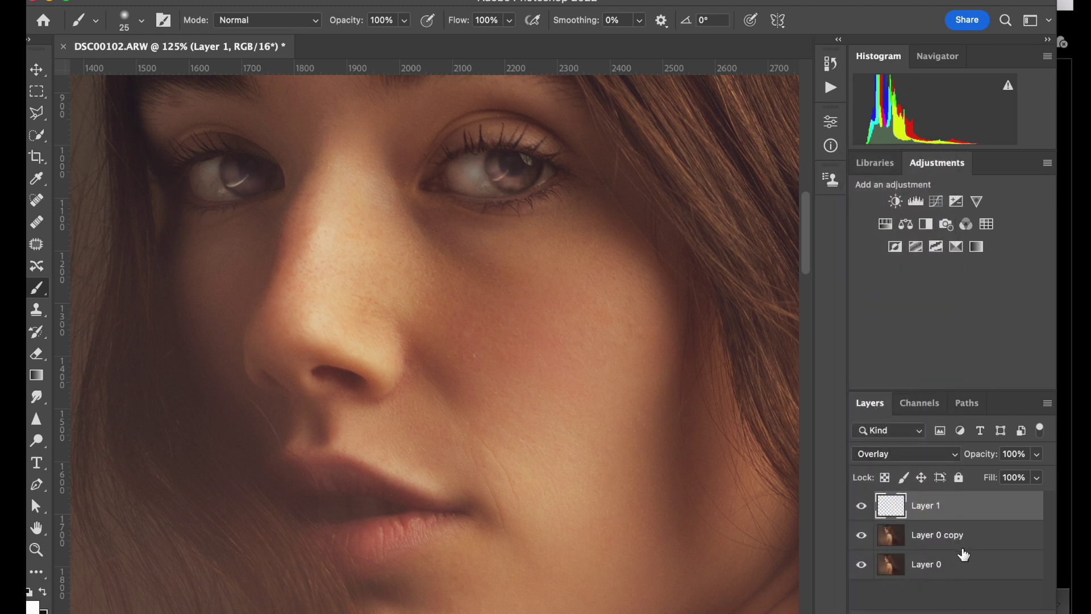
{"action": "left_click", "coordinate": [1038, 454]}
{"action": "left_click_drag", "start_coordinate": [1037, 480], "coordinate": [1002, 482]}
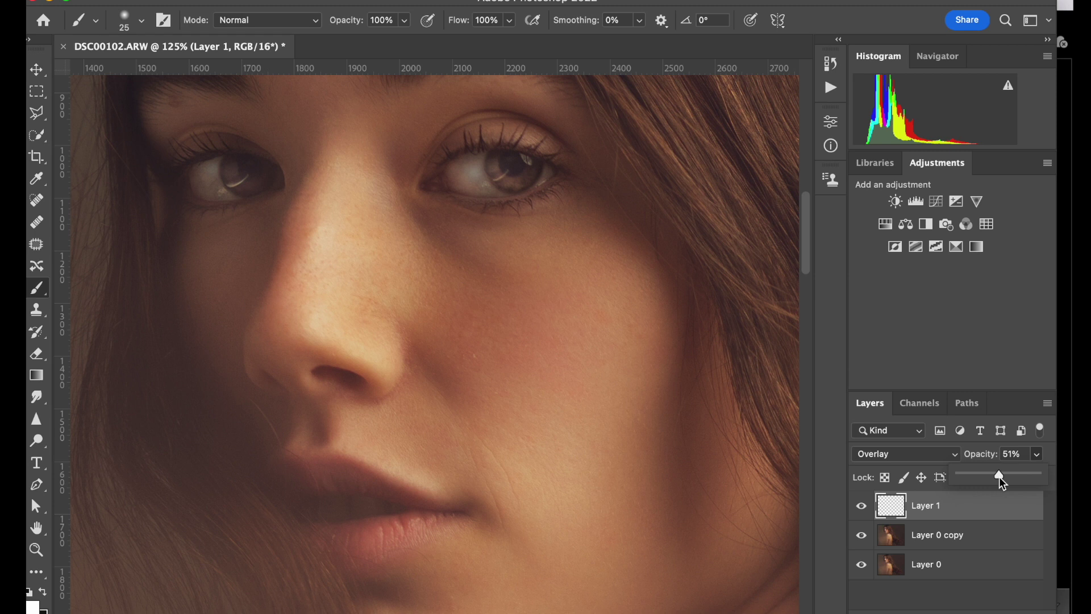
- Toggle the visibility of Layer 1 to compare the eye highlights close up and in the wider portrait
{"action": "left_click", "coordinate": [37, 69]}
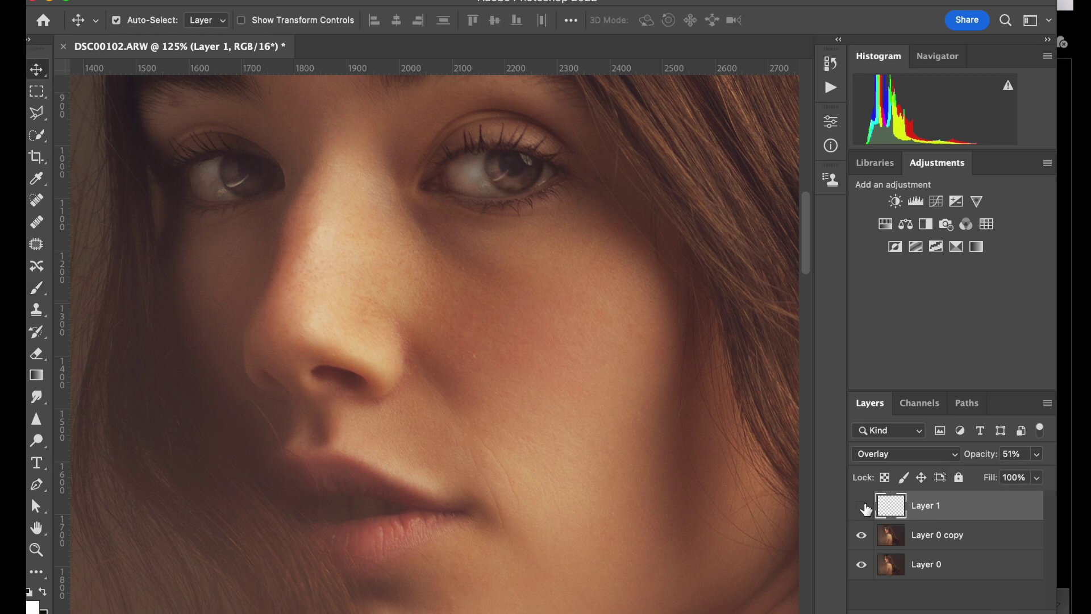
{"action": "left_click", "coordinate": [863, 506]}
{"action": "left_click", "coordinate": [864, 506]}
{"action": "left_click", "coordinate": [864, 506]}
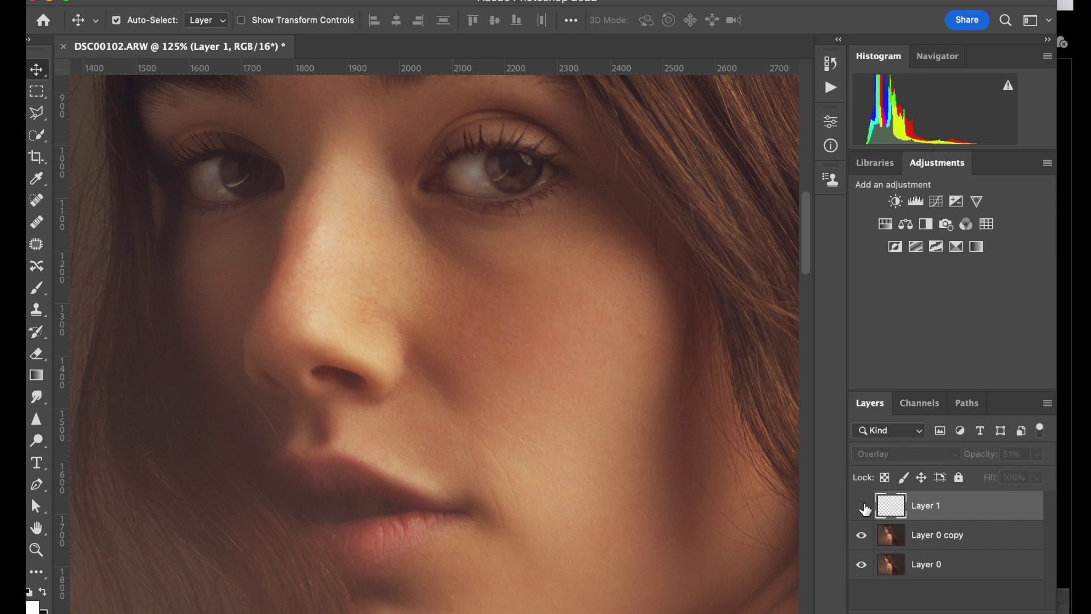
{"action": "left_click", "coordinate": [864, 506]}
{"action": "key", "text": "super+0"}
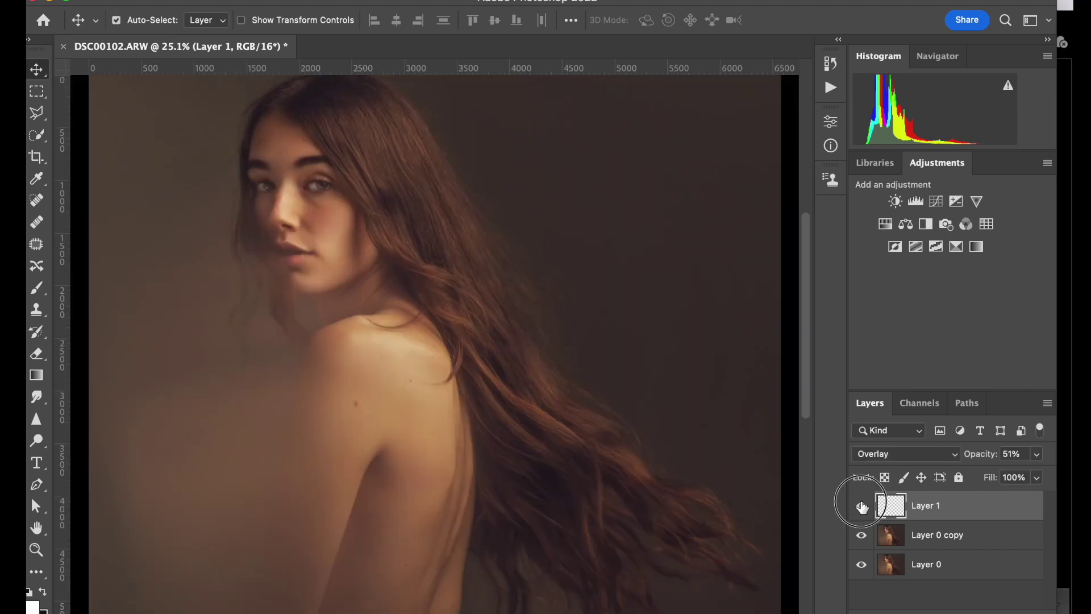
{"action": "left_click", "coordinate": [862, 505]}
{"action": "left_click", "coordinate": [862, 506]}
{"action": "left_click", "coordinate": [862, 506]}
{"action": "left_click", "coordinate": [862, 506]}
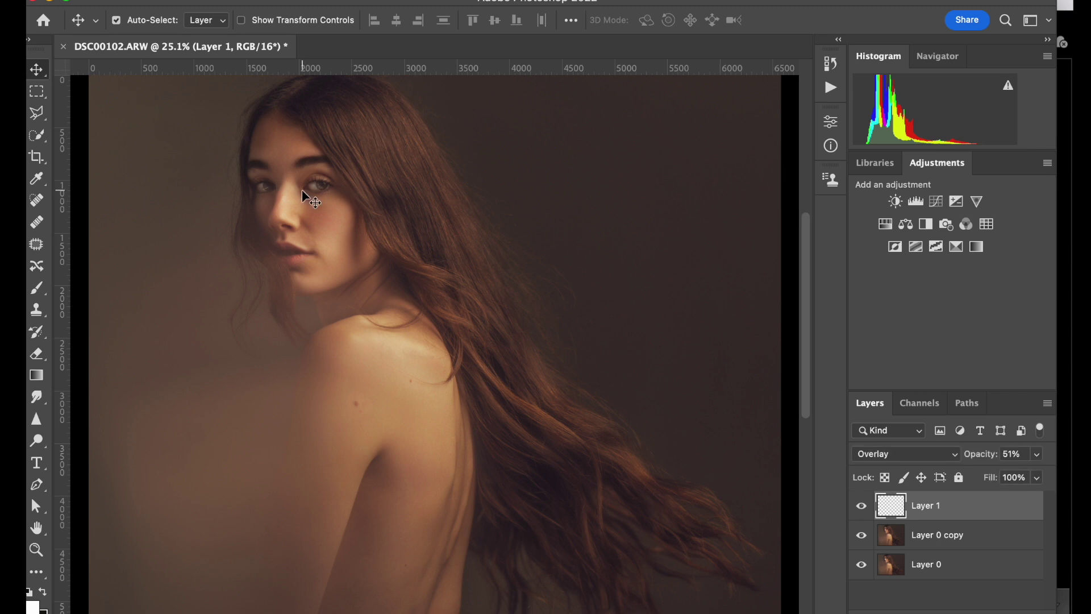
- Check the brightened eyes and merge Layer 1 down into Layer 0 copy
{"action": "scroll", "coordinate": [304, 193], "scroll_direction": "up", "scroll_amount": 5}
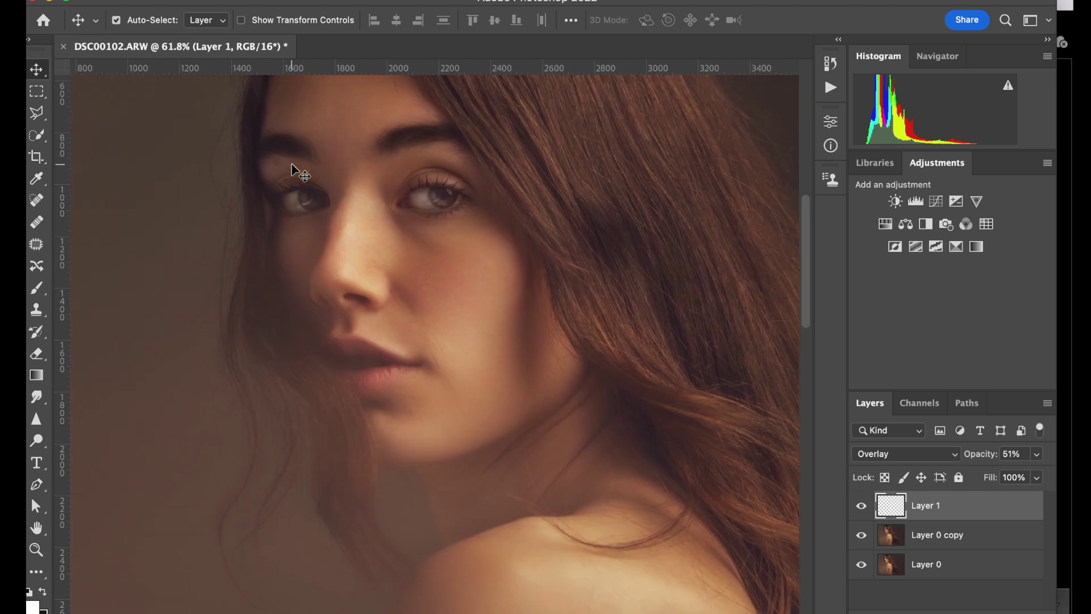
{"action": "scroll", "coordinate": [292, 165], "scroll_direction": "left", "scroll_amount": 1}
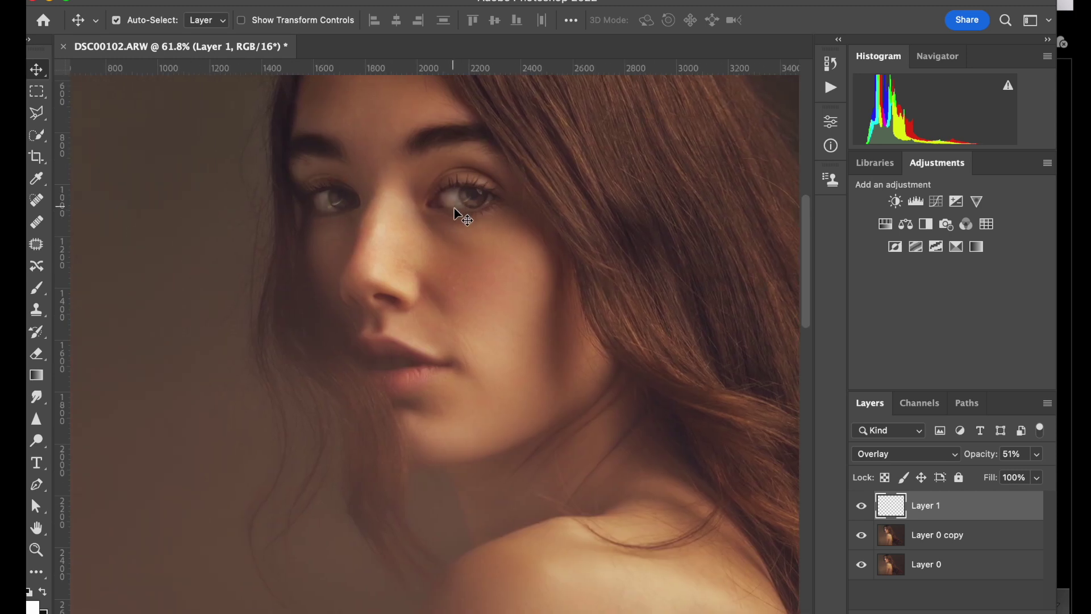
{"action": "scroll", "coordinate": [526, 329], "scroll_direction": "left", "scroll_amount": 1}
{"action": "scroll", "coordinate": [526, 330], "scroll_direction": "down", "scroll_amount": 1}
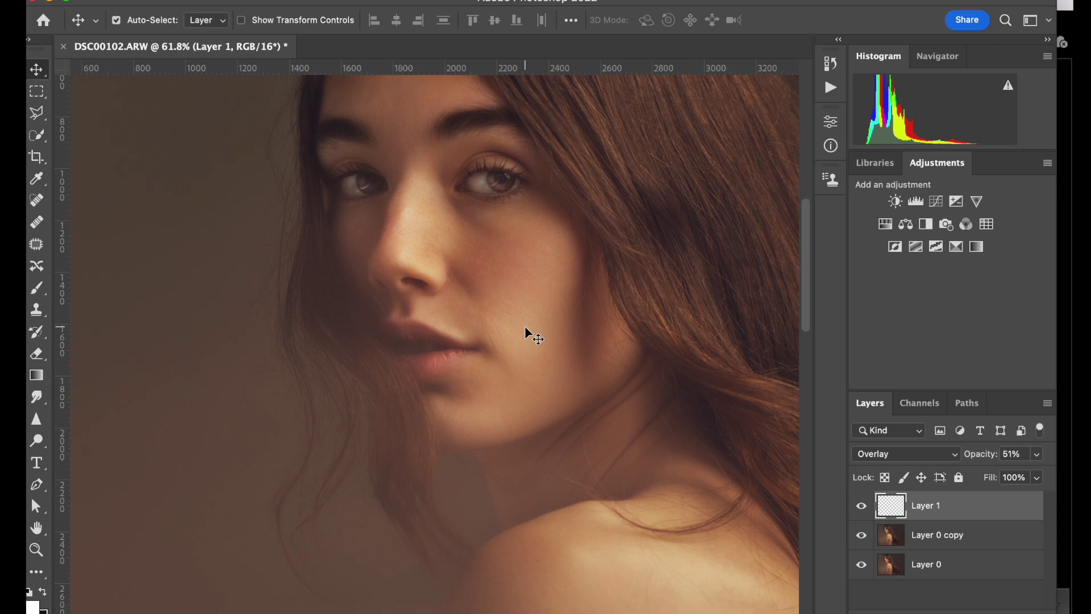
{"action": "scroll", "coordinate": [525, 329], "scroll_direction": "down", "scroll_amount": 3}
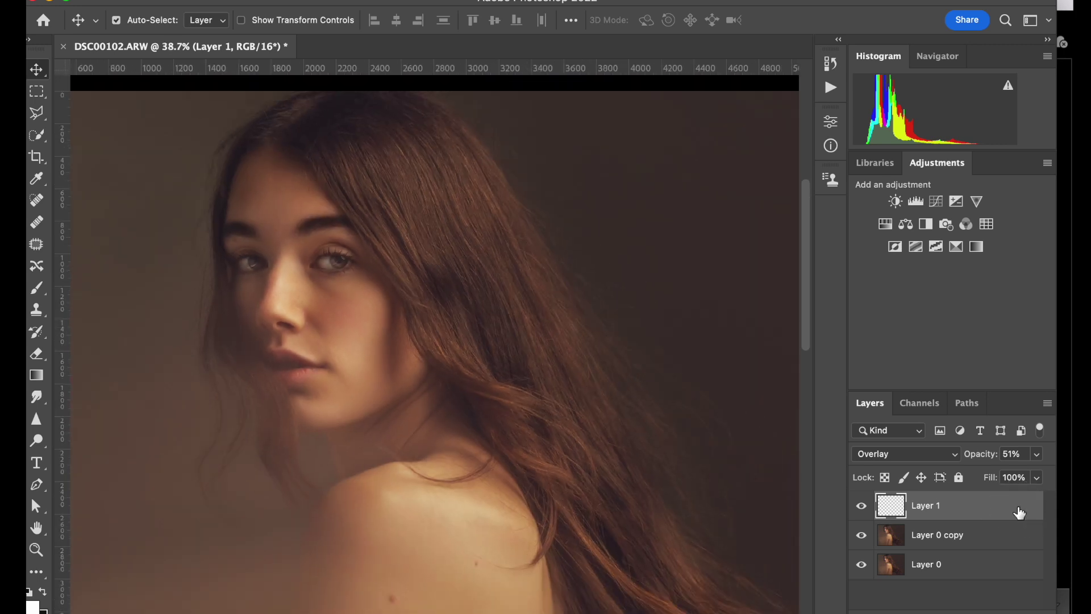
{"action": "key", "text": "Delete"}
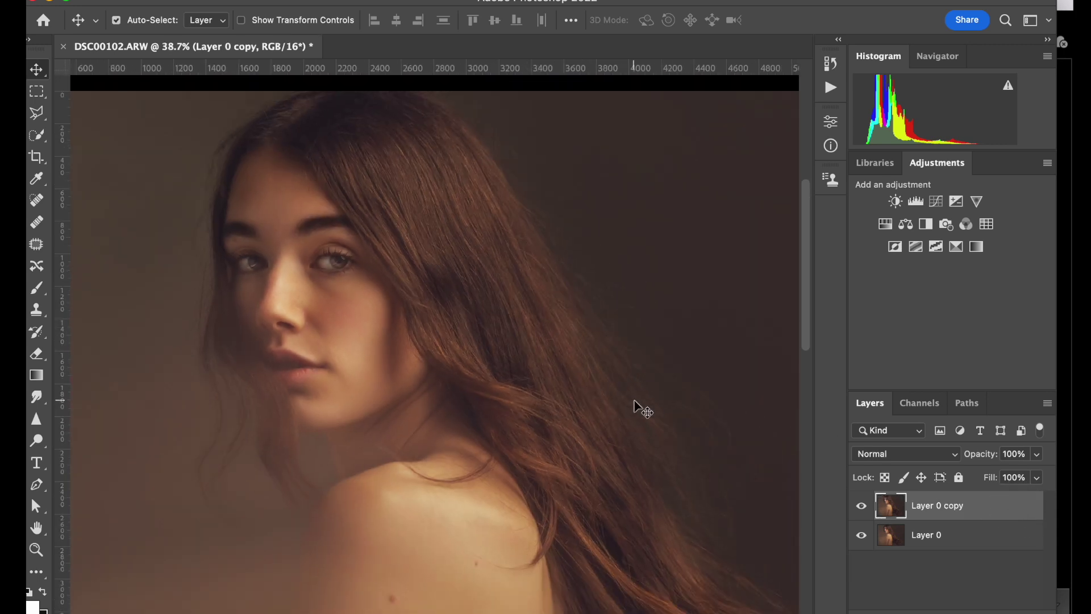
- Sharpen the hair from the crown down the long strands on Layer 0 copy with a size 700 Sharpen brush at 50% strength
{"action": "scroll", "coordinate": [636, 407], "scroll_direction": "down", "scroll_amount": 2}
{"action": "scroll", "coordinate": [635, 407], "scroll_direction": "down", "scroll_amount": 1}
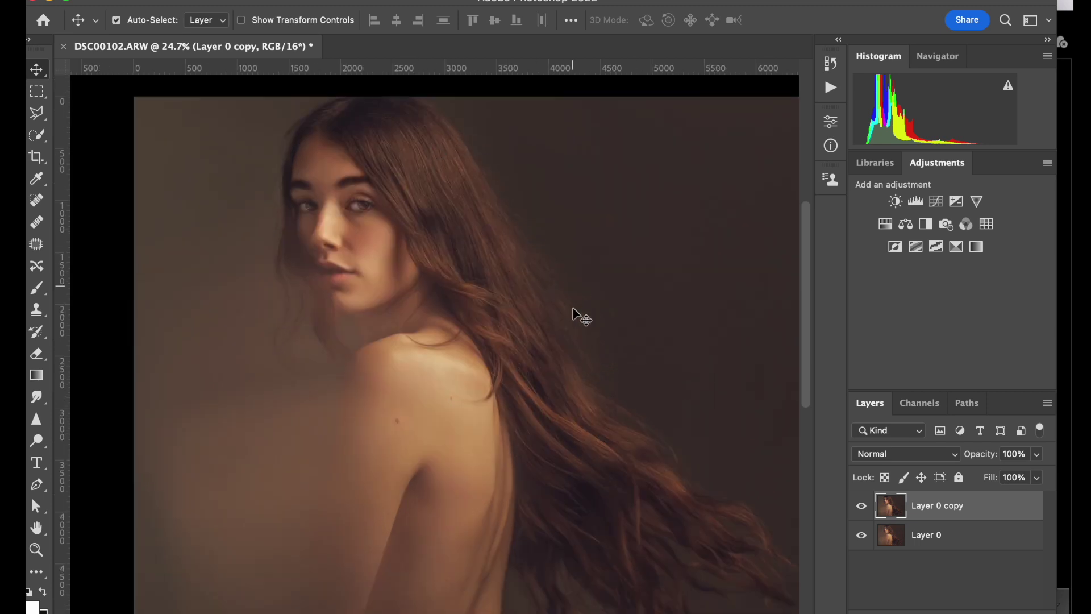
{"action": "scroll", "coordinate": [644, 400], "scroll_direction": "down", "scroll_amount": 2}
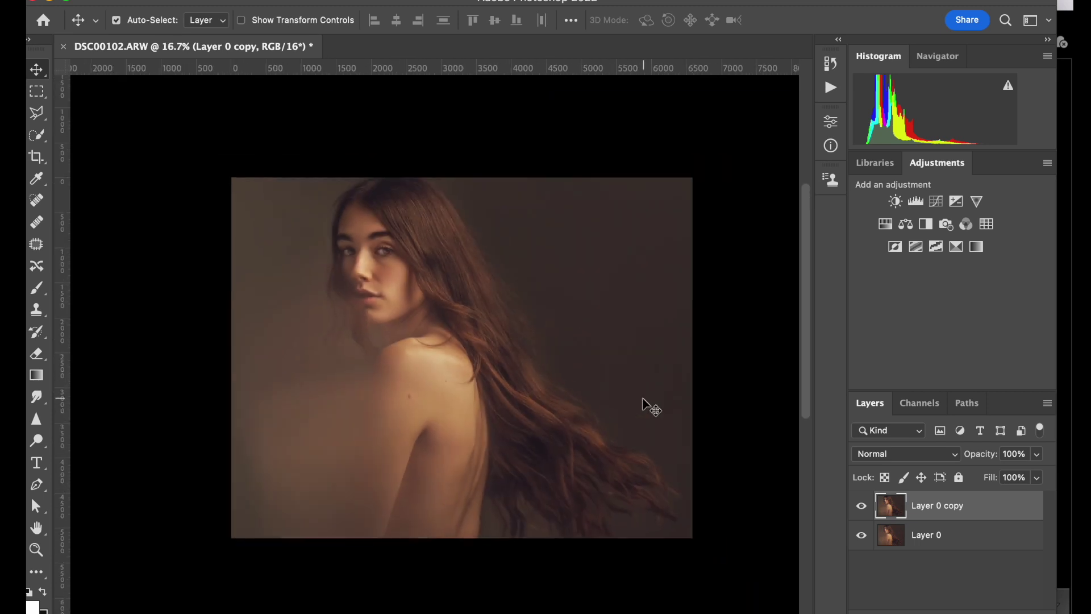
{"action": "scroll", "coordinate": [647, 405], "scroll_direction": "up", "scroll_amount": 3}
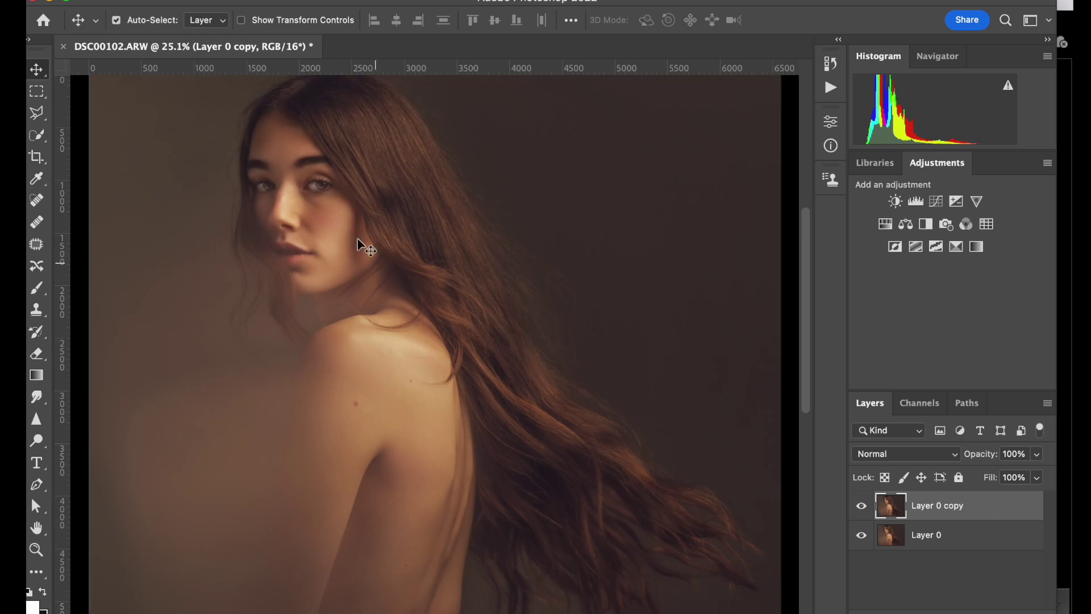
{"action": "left_click", "coordinate": [37, 419]}
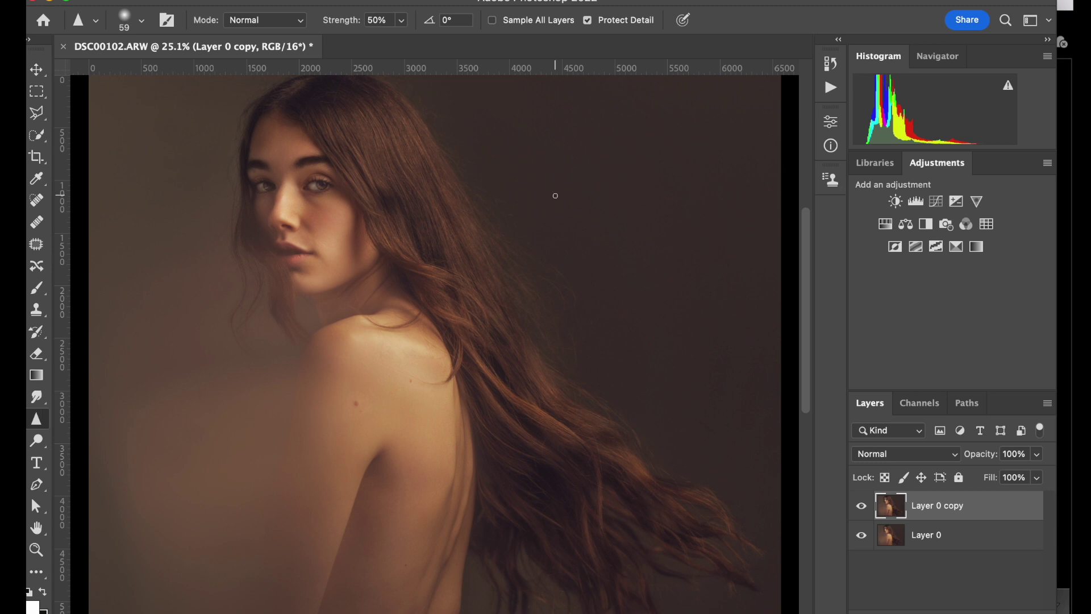
{"action": "key", "text": "bracketright"}
{"action": "key", "text": "bracketright"}
{"action": "key", "text": "bracketright"}
{"action": "key", "text": "bracketright"}
{"action": "key", "text": "bracketright"}
{"action": "key", "text": "bracketright"}
{"action": "key", "text": "bracketright"}
{"action": "key", "text": "bracketright"}
{"action": "key", "text": "bracketright"}
{"action": "key", "text": "bracketright"}
{"action": "key", "text": "bracketright"}
{"action": "key", "text": "bracketright"}
{"action": "key", "text": "bracketright"}
{"action": "key", "text": "bracketleft"}
{"action": "key", "text": "bracketleft"}
{"action": "mouse_move", "coordinate": [379, 178]}
{"action": "left_mouse_down"}
{"action": "mouse_move", "coordinate": [411, 241]}
{"action": "mouse_move", "coordinate": [468, 304]}
{"action": "mouse_move", "coordinate": [504, 394]}
{"action": "mouse_move", "coordinate": [644, 530]}
{"action": "left_mouse_up"}
{"action": "mouse_move", "coordinate": [333, 109]}
{"action": "left_mouse_down"}
{"action": "mouse_move", "coordinate": [416, 169]}
{"action": "mouse_move", "coordinate": [353, 119]}
{"action": "mouse_move", "coordinate": [415, 199]}
{"action": "mouse_move", "coordinate": [343, 136]}
{"action": "mouse_move", "coordinate": [450, 270]}
{"action": "left_mouse_up"}
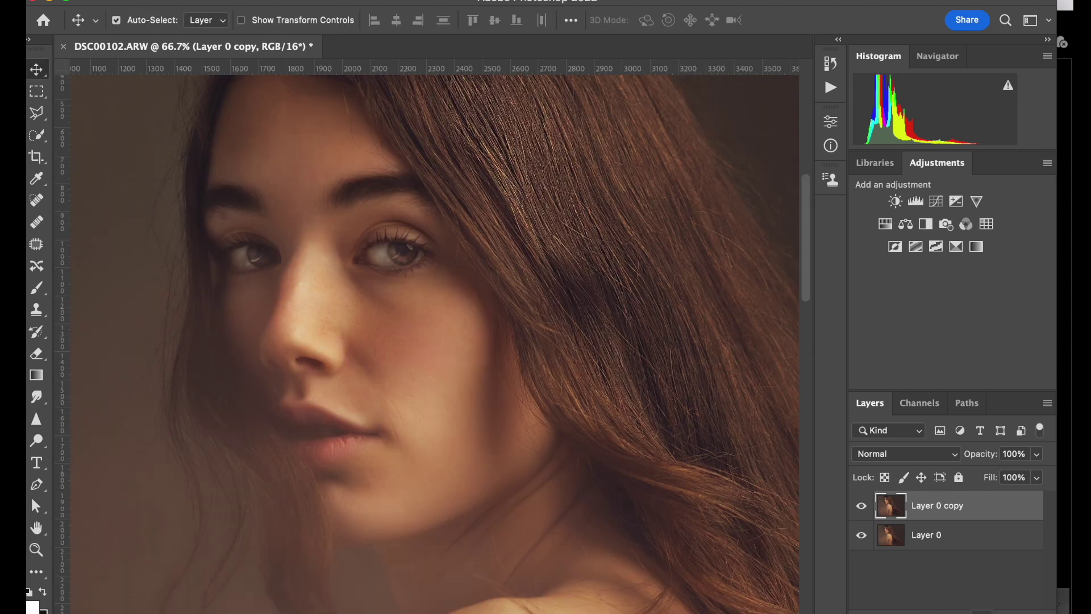
- Sharpen the irises and lashes of both eyes on Layer 0 copy with a size 40 Sharpen brush at 50% strength
{"action": "scroll", "coordinate": [355, 216], "scroll_direction": "up", "scroll_amount": 3}
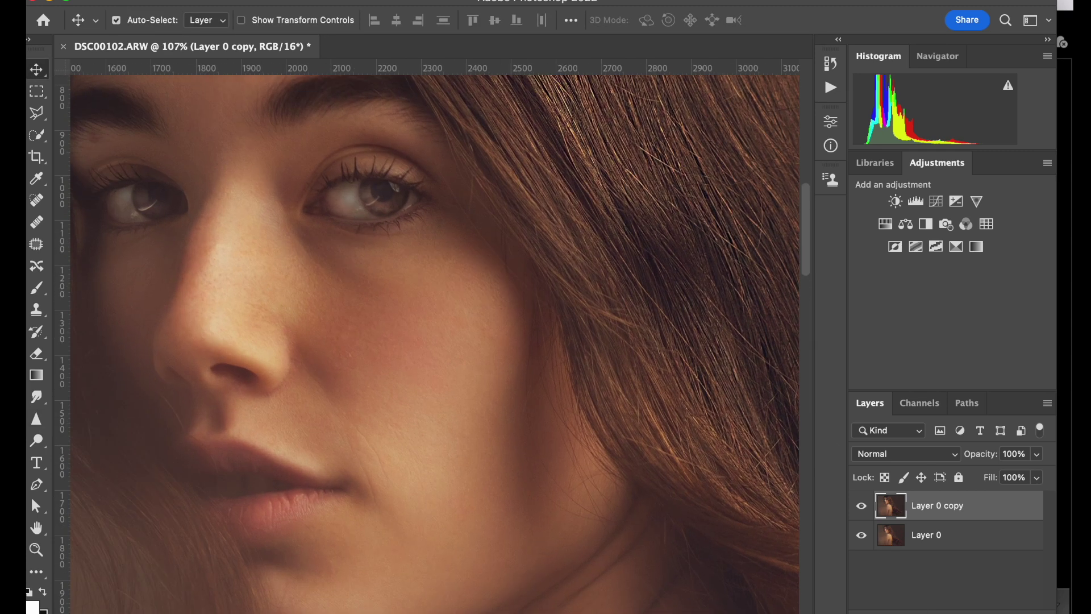
{"action": "left_click", "coordinate": [37, 419]}
{"action": "scroll", "coordinate": [443, 276], "scroll_direction": "up", "scroll_amount": 3}
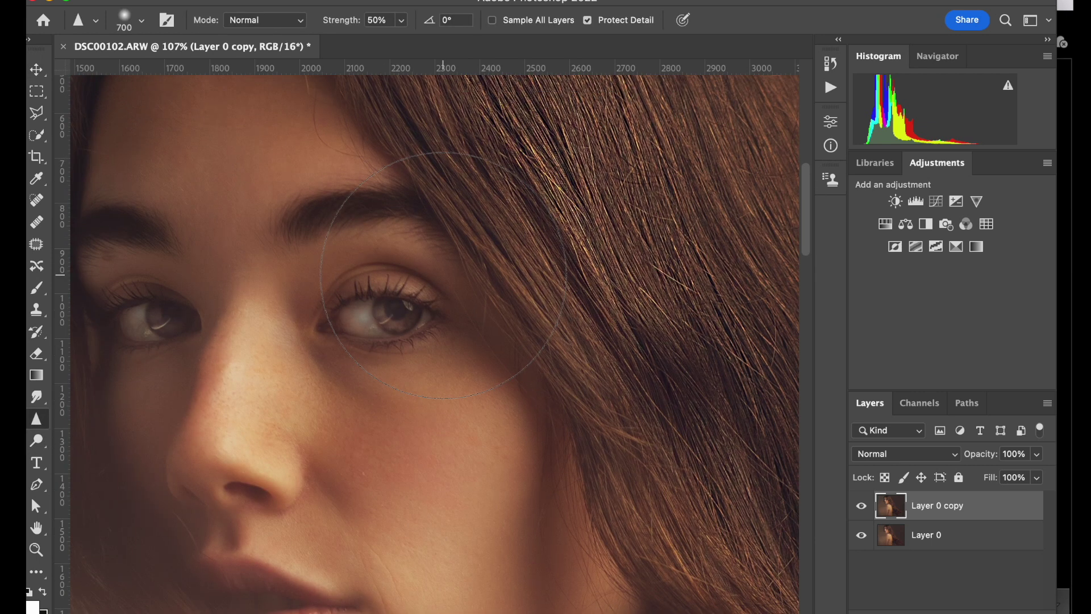
{"action": "key", "text": "bracketleft"}
{"action": "key", "text": "bracketleft"}
{"action": "key", "text": "bracketleft"}
{"action": "key", "text": "bracketleft"}
{"action": "key", "text": "bracketleft"}
{"action": "key", "text": "bracketleft"}
{"action": "key", "text": "bracketleft"}
{"action": "key", "text": "bracketleft"}
{"action": "key", "text": "bracketleft"}
{"action": "key", "text": "bracketleft"}
{"action": "key", "text": "bracketleft"}
{"action": "key", "text": "bracketleft"}
{"action": "key", "text": "bracketleft"}
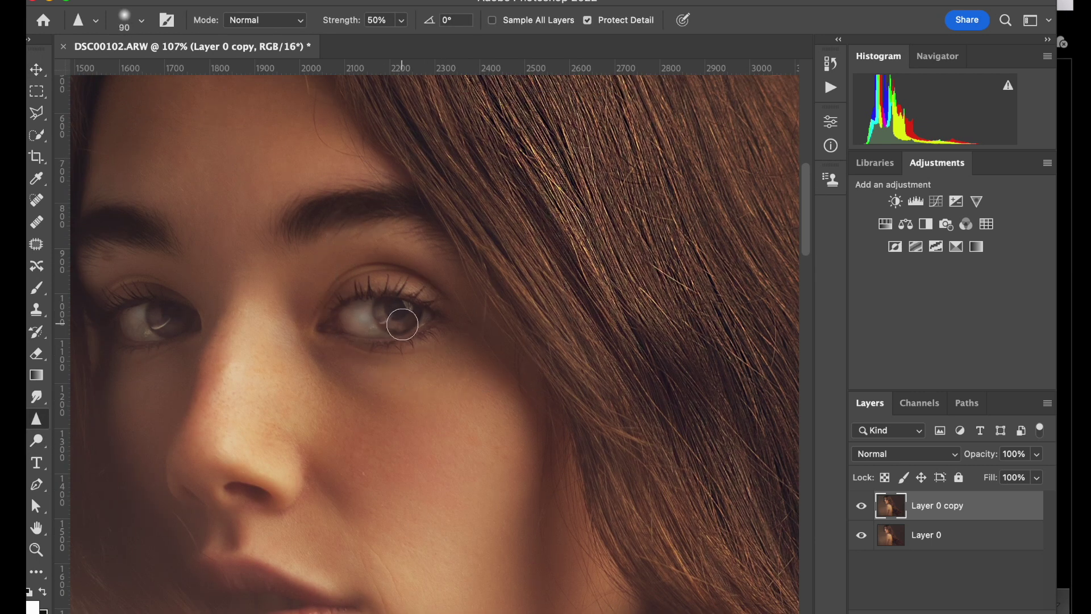
{"action": "key", "text": "bracketleft"}
{"action": "key", "text": "bracketleft"}
{"action": "key", "text": "bracketleft"}
{"action": "key", "text": "bracketleft"}
{"action": "key", "text": "bracketleft"}
{"action": "mouse_move", "coordinate": [405, 323]}
{"action": "left_mouse_down"}
{"action": "mouse_move", "coordinate": [379, 311]}
{"action": "mouse_move", "coordinate": [412, 325]}
{"action": "mouse_move", "coordinate": [382, 313]}
{"action": "mouse_move", "coordinate": [404, 293]}
{"action": "mouse_move", "coordinate": [350, 293]}
{"action": "mouse_move", "coordinate": [401, 292]}
{"action": "left_mouse_up"}
{"action": "left_click_drag", "start_coordinate": [380, 346], "coordinate": [367, 347]}
{"action": "mouse_move", "coordinate": [164, 327]}
{"action": "left_mouse_down"}
{"action": "mouse_move", "coordinate": [161, 302]}
{"action": "mouse_move", "coordinate": [114, 312]}
{"action": "mouse_move", "coordinate": [136, 345]}
{"action": "mouse_move", "coordinate": [169, 344]}
{"action": "mouse_move", "coordinate": [177, 327]}
{"action": "mouse_move", "coordinate": [155, 317]}
{"action": "mouse_move", "coordinate": [175, 320]}
{"action": "mouse_move", "coordinate": [155, 316]}
{"action": "mouse_move", "coordinate": [185, 320]}
{"action": "left_mouse_up"}
- Toggle the visibility of Layer 0 copy to compare the sharpened retouch with the original, close up and zoomed out
{"action": "left_click", "coordinate": [861, 506]}
{"action": "left_click", "coordinate": [862, 506]}
{"action": "left_click", "coordinate": [861, 506]}
{"action": "left_click", "coordinate": [861, 506]}
{"action": "key", "text": "super+minus"}
{"action": "key", "text": "super+minus"}
{"action": "key", "text": "super+minus"}
{"action": "key", "text": "super+minus"}
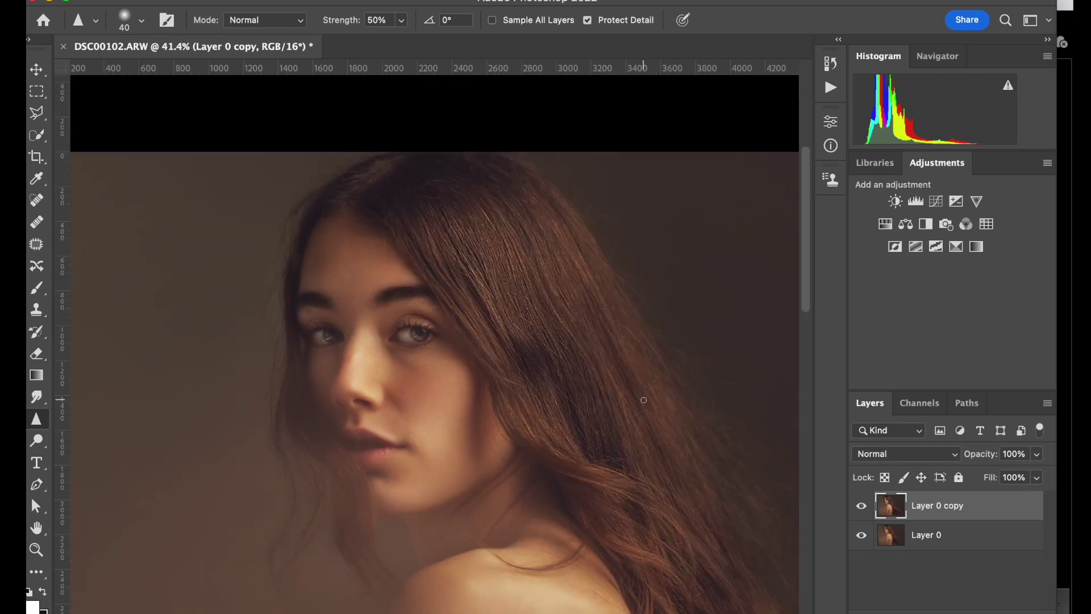
{"action": "key", "text": "super+minus"}
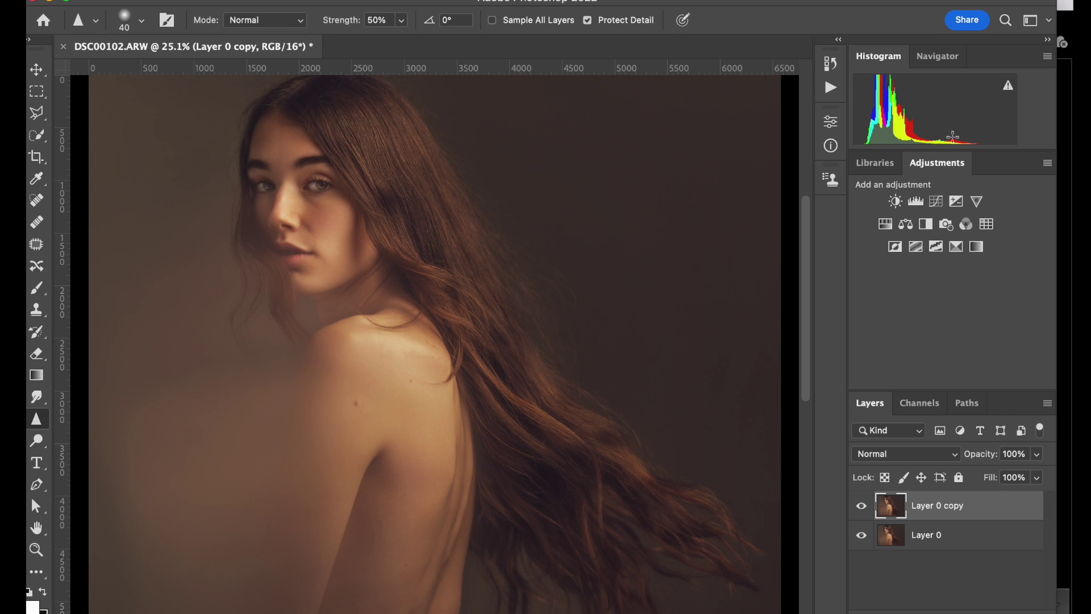
- Add a Curves adjustment layer with a raised black point, shadow and midtone points, and a highlight point at input 188, output 179
{"action": "left_click", "coordinate": [936, 200]}
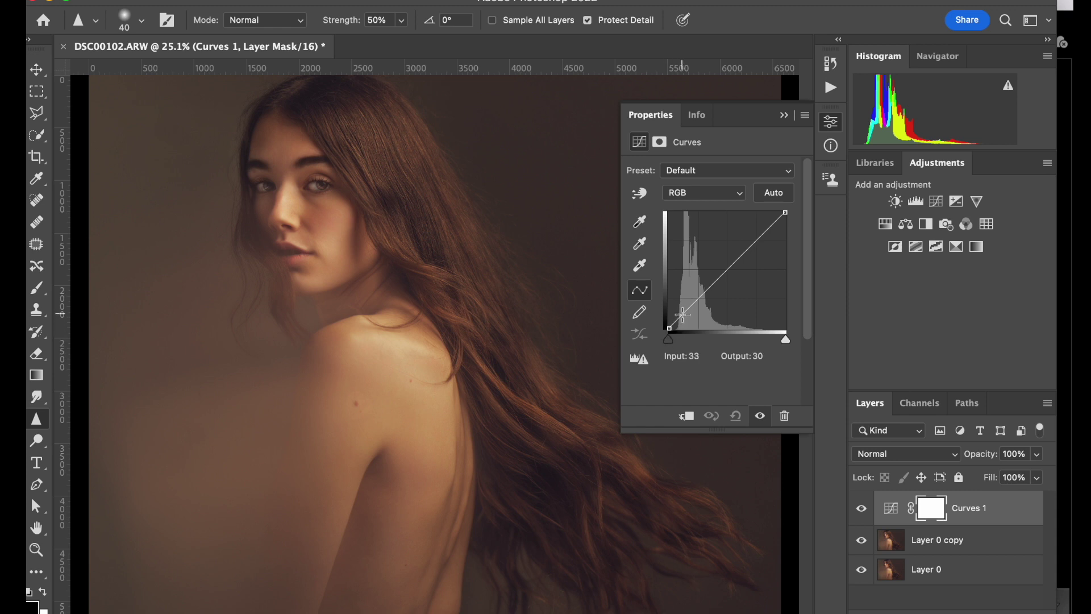
{"action": "left_click_drag", "start_coordinate": [683, 315], "coordinate": [683, 318]}
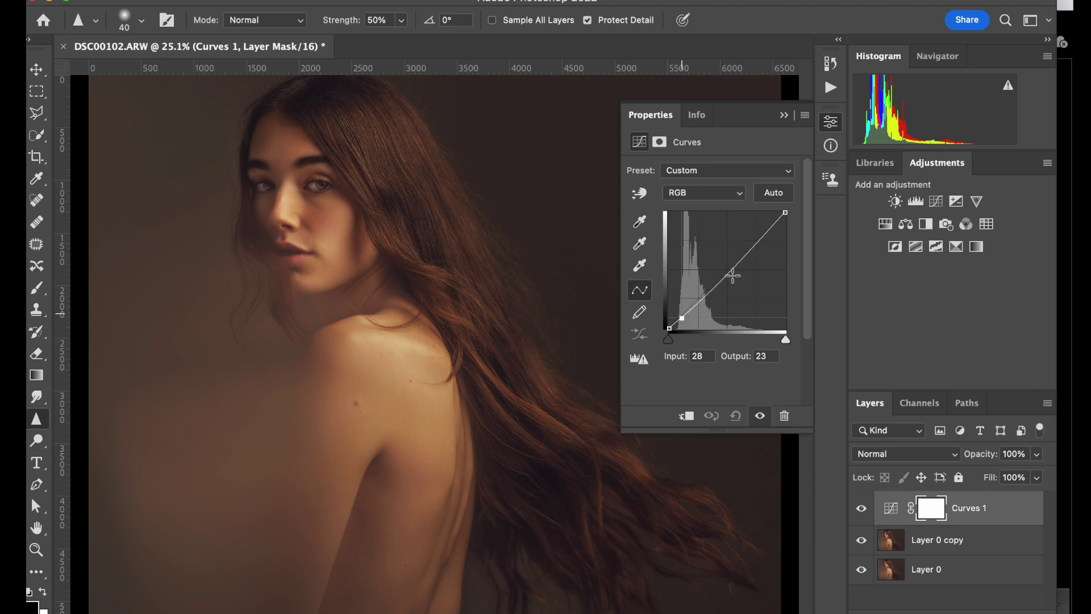
{"action": "mouse_move", "coordinate": [680, 320]}
{"action": "left_mouse_down"}
{"action": "mouse_move", "coordinate": [670, 329]}
{"action": "mouse_move", "coordinate": [688, 312]}
{"action": "mouse_move", "coordinate": [668, 326]}
{"action": "mouse_move", "coordinate": [690, 303]}
{"action": "left_mouse_up"}
{"action": "left_click", "coordinate": [755, 246]}
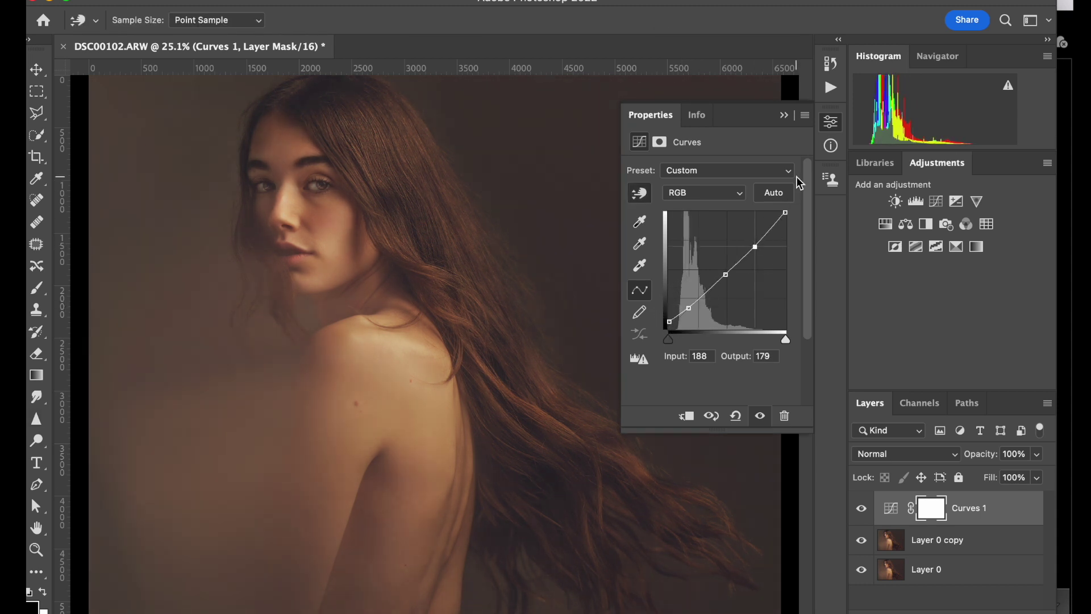
{"action": "left_click", "coordinate": [784, 115]}
- Fit the whole portrait in view and toggle the Curves 1 layer's visibility to compare the toning
{"action": "key", "text": "super+0"}
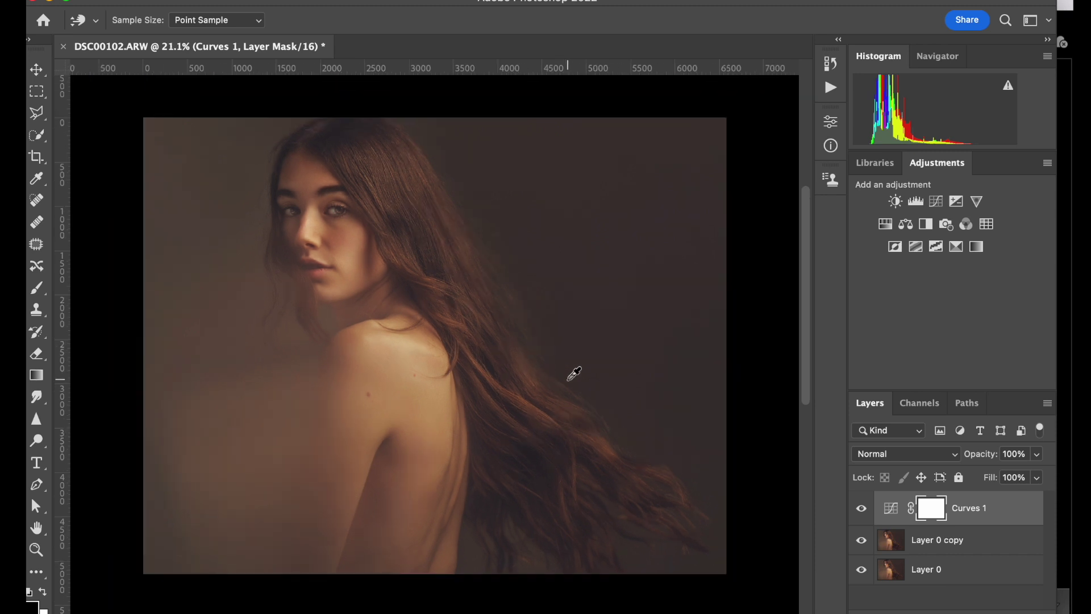
{"action": "left_click", "coordinate": [36, 70]}
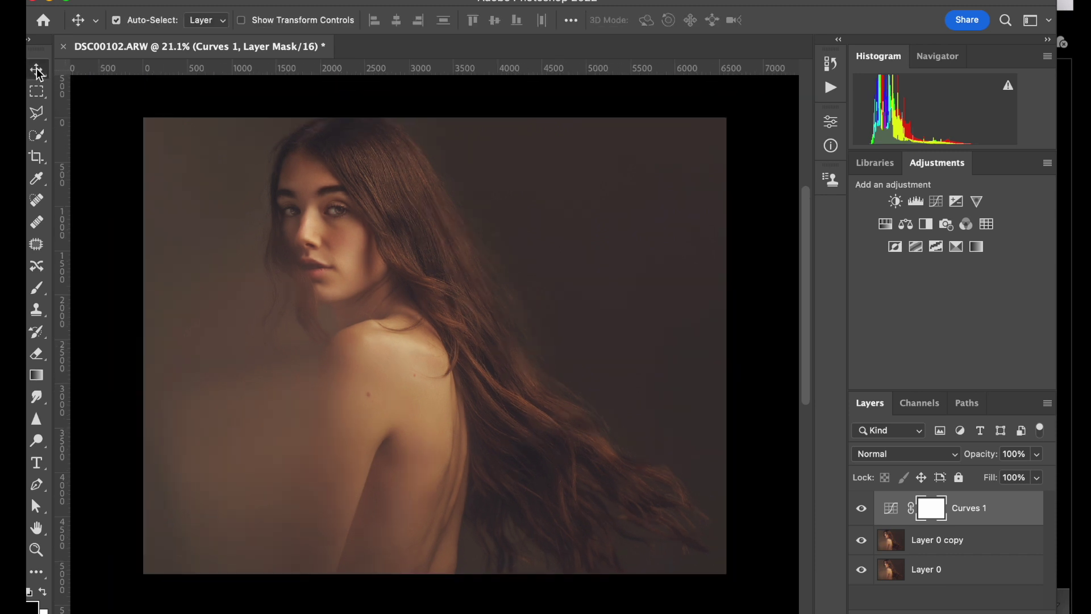
{"action": "left_click", "coordinate": [862, 509]}
{"action": "left_click", "coordinate": [862, 508]}
{"action": "left_click", "coordinate": [862, 509]}
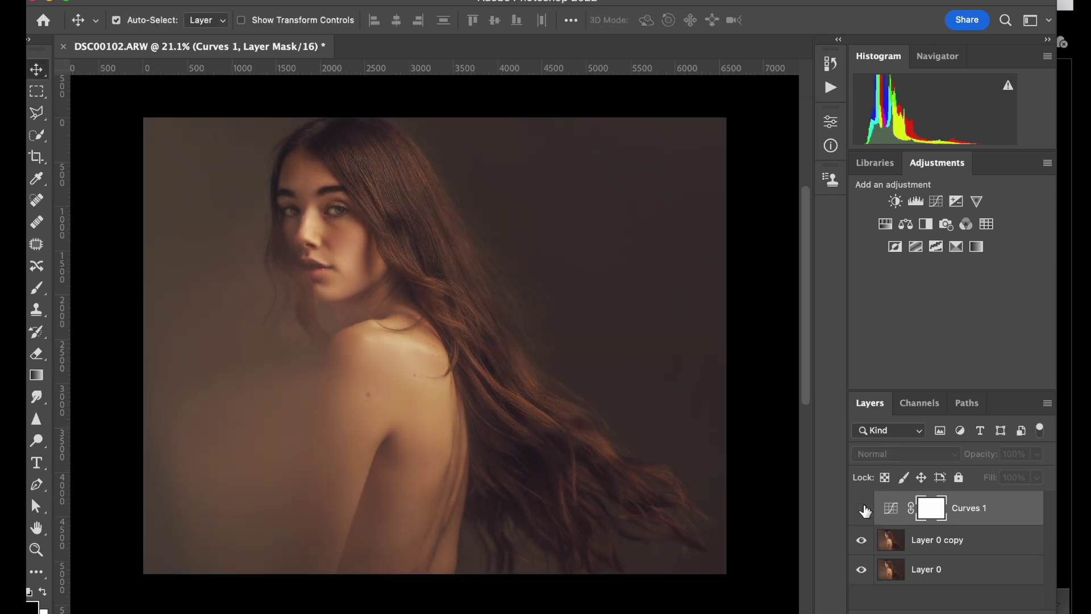
{"action": "left_click", "coordinate": [862, 508]}
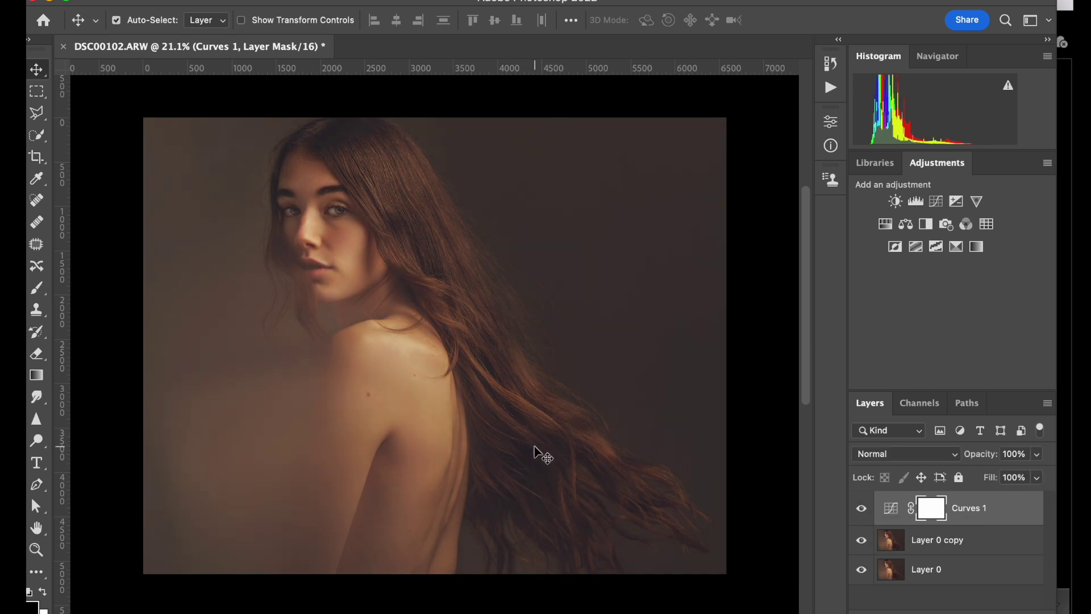
- Hide and show the Curves 1 layer twice more to check its effect on the shadows and skin
{"action": "left_click", "coordinate": [862, 510]}
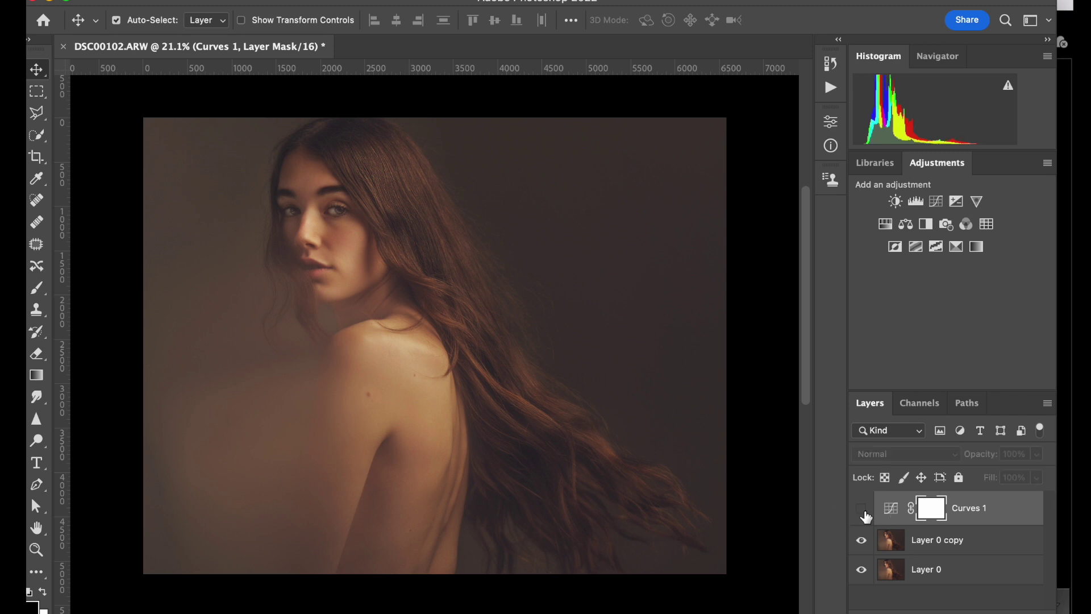
{"action": "left_click", "coordinate": [862, 510]}
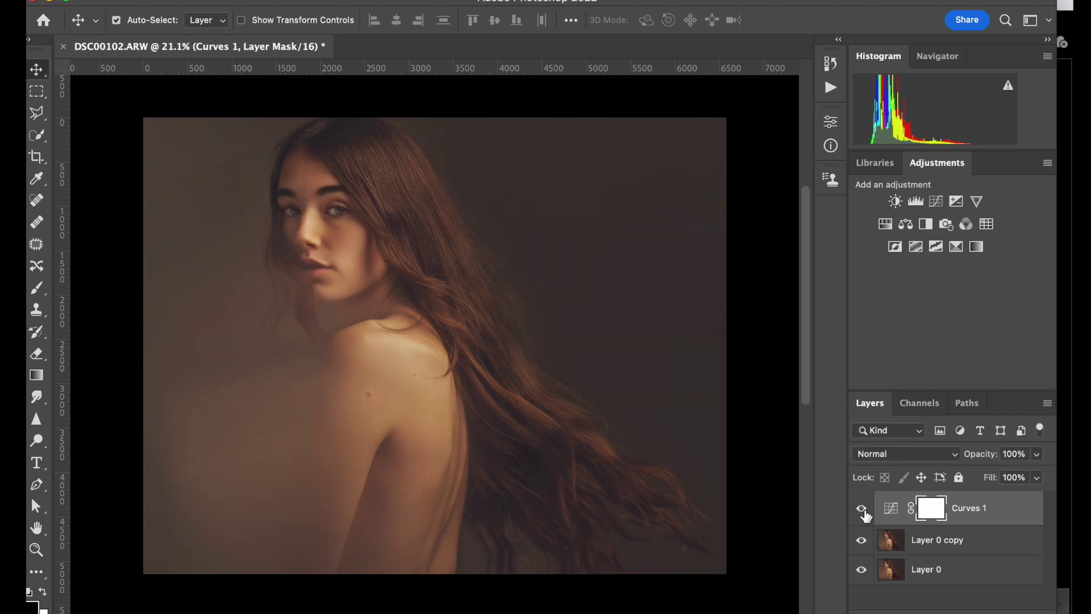
{"action": "left_click", "coordinate": [863, 511]}
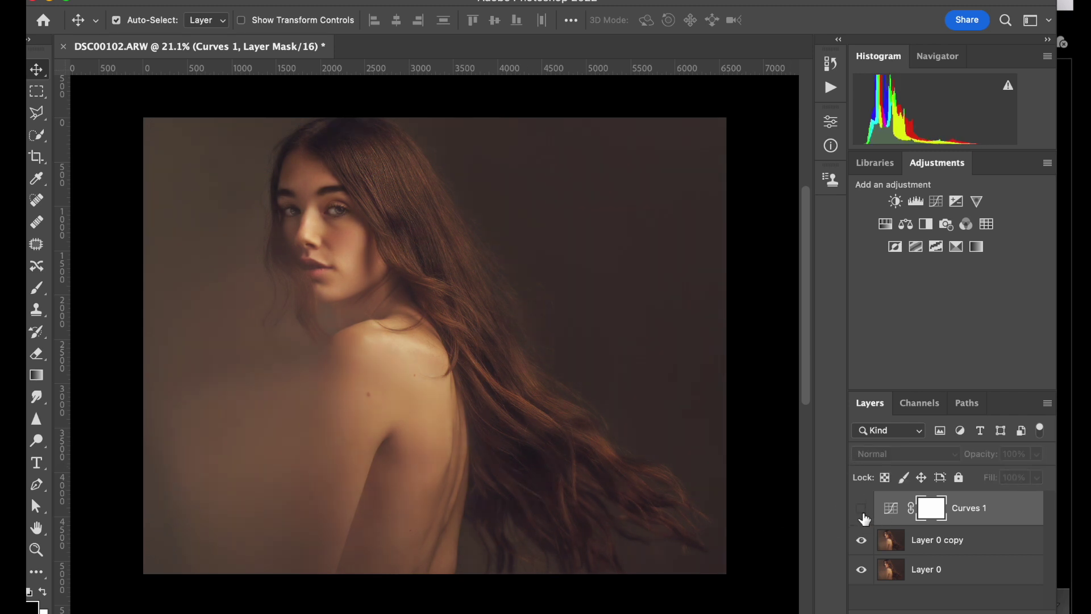
{"action": "left_click", "coordinate": [862, 509]}
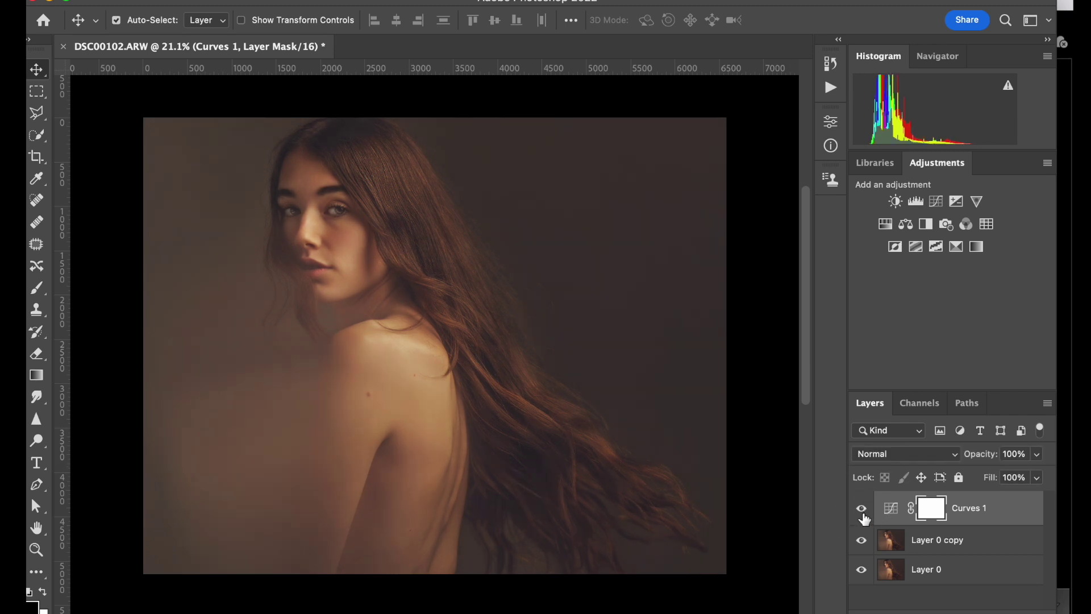
- Split the Underlying Layer shadow slider in the Curves 1 Blend If options to fade the adjustment out of the dark tones
{"action": "double_click", "coordinate": [1014, 504]}
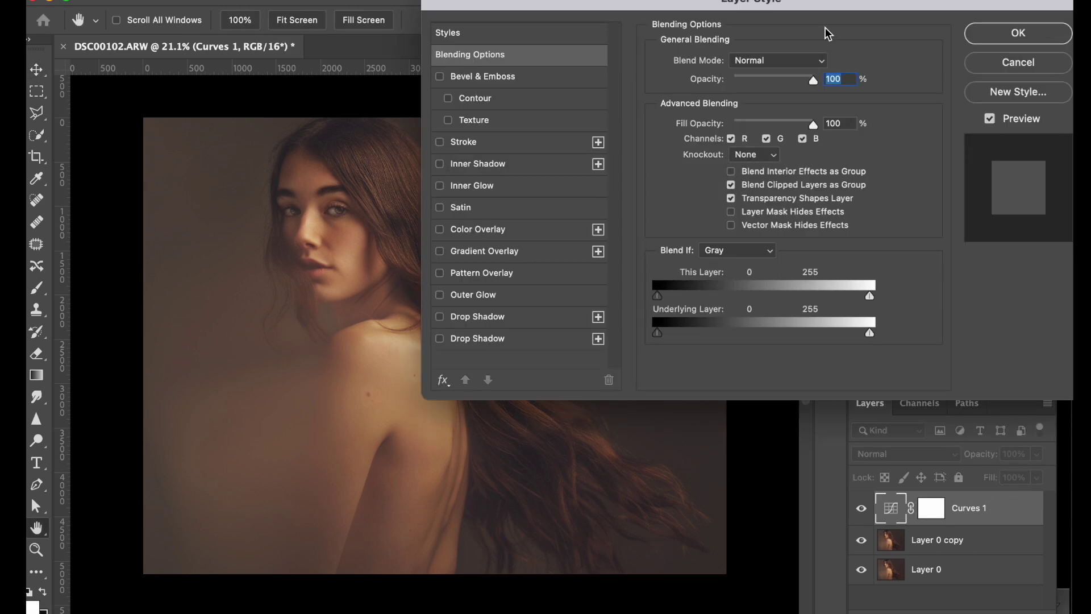
{"action": "left_click_drag", "start_coordinate": [837, 2], "coordinate": [921, 1]}
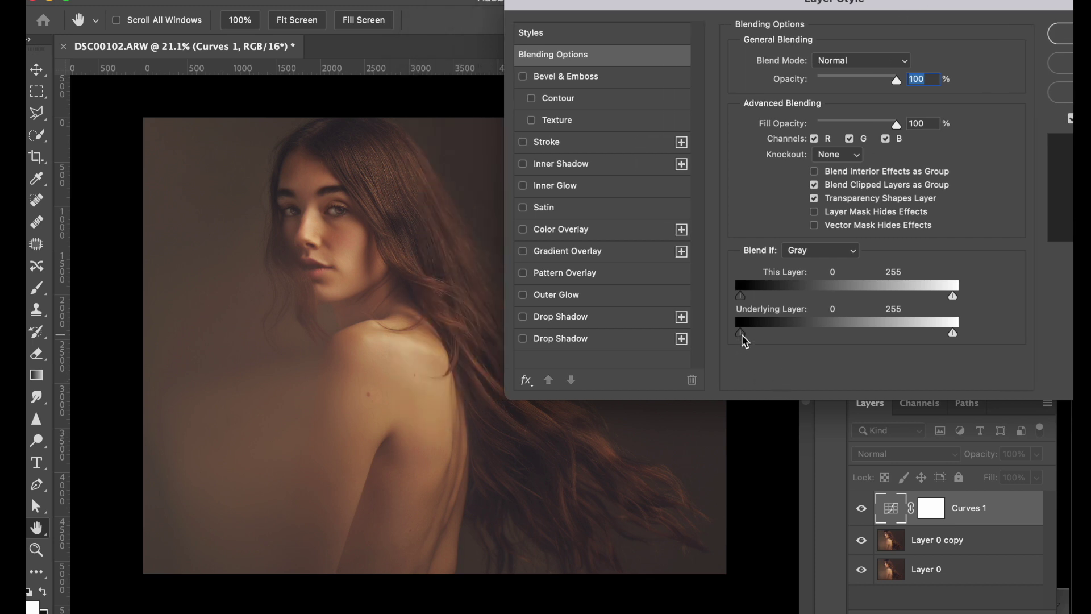
{"action": "mouse_move", "coordinate": [742, 336]}
{"action": "left_mouse_down"}
{"action": "mouse_move", "coordinate": [826, 341]}
{"action": "mouse_move", "coordinate": [733, 353]}
{"action": "left_mouse_up"}
{"action": "left_click_drag", "start_coordinate": [747, 335], "coordinate": [848, 325]}
{"action": "left_click", "coordinate": [1060, 33]}
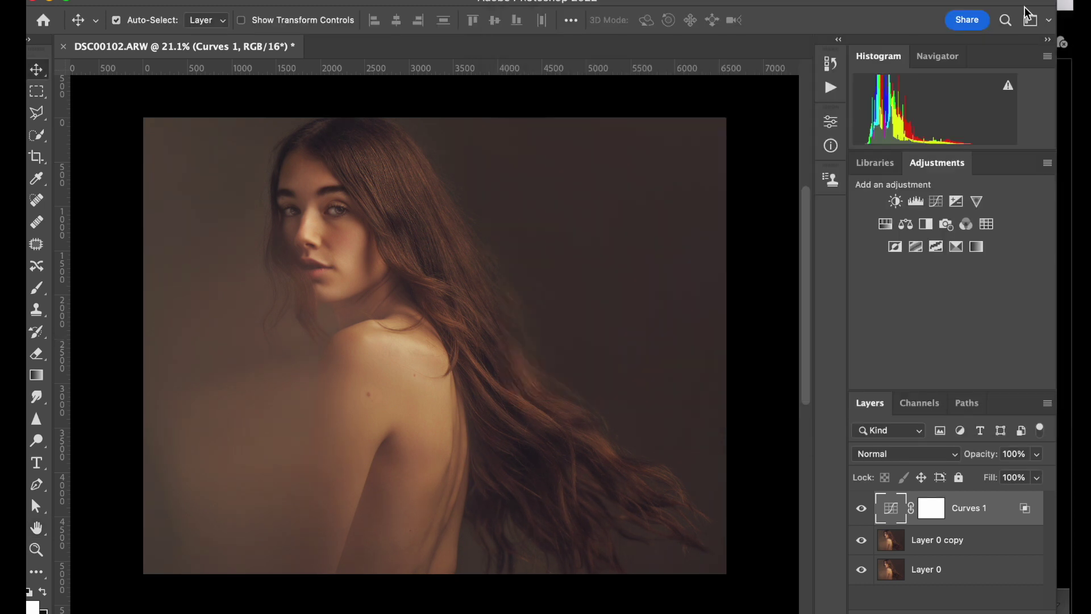
- Compare the image with and without Curves 1, and delete that adjustment layer
{"action": "left_click", "coordinate": [862, 508]}
{"action": "left_click", "coordinate": [862, 508]}
{"action": "left_click", "coordinate": [862, 508]}
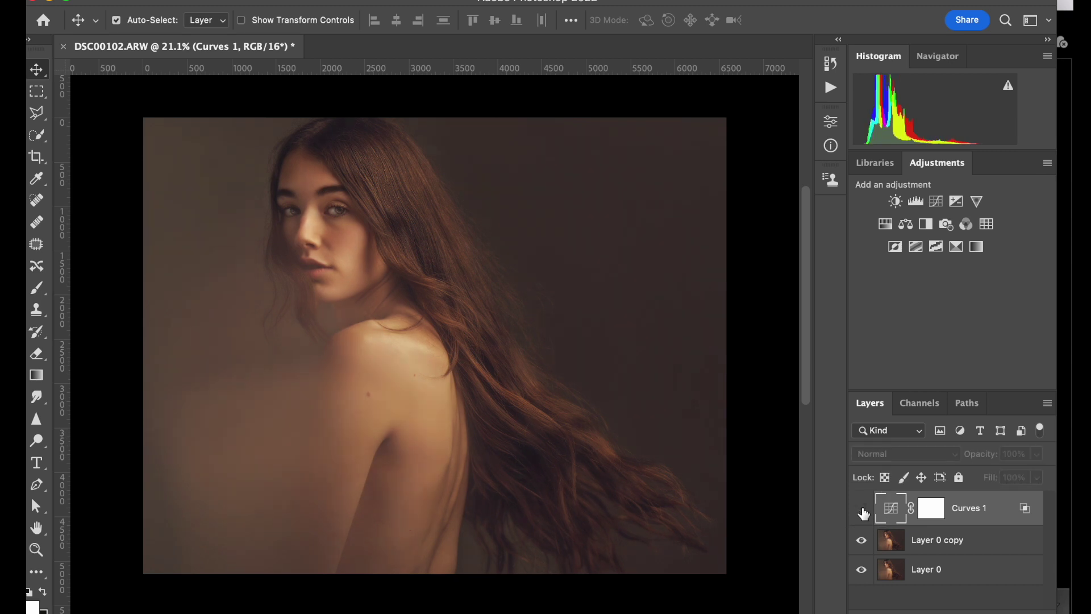
{"action": "left_click", "coordinate": [862, 508]}
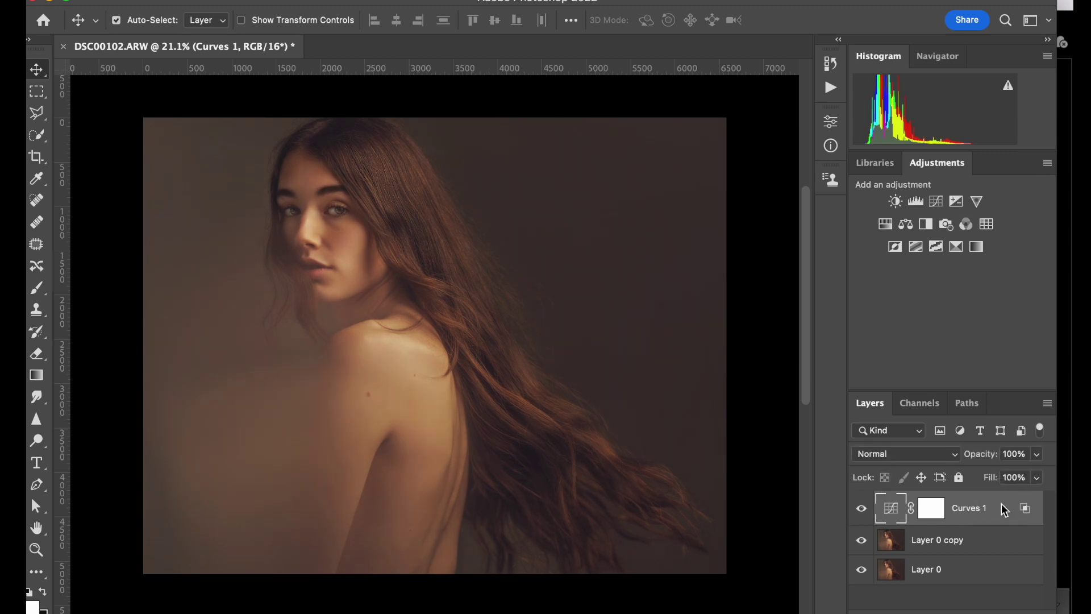
{"action": "key", "text": "Delete"}
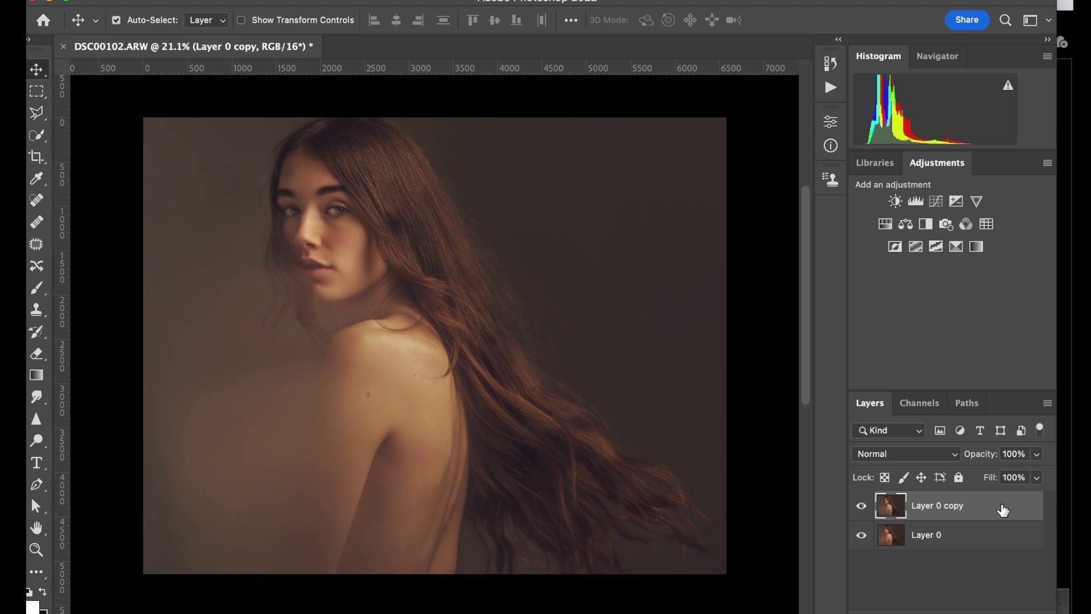
- Add a Levels adjustment layer above Layer 0 copy with the white input at 230 and midtones at 0.93
{"action": "left_click", "coordinate": [919, 203]}
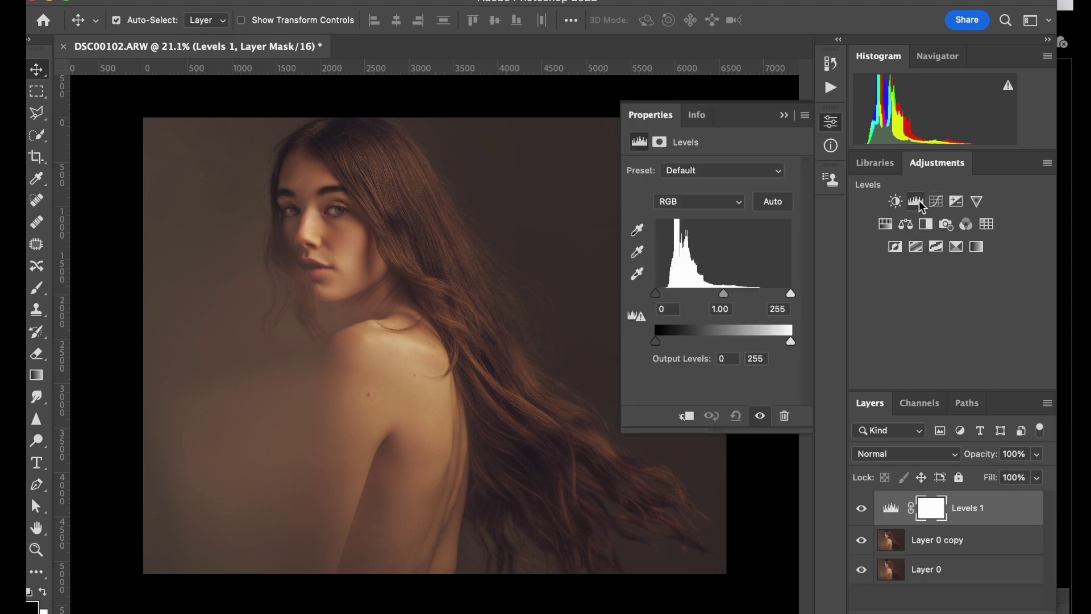
{"action": "left_click_drag", "start_coordinate": [787, 296], "coordinate": [718, 295]}
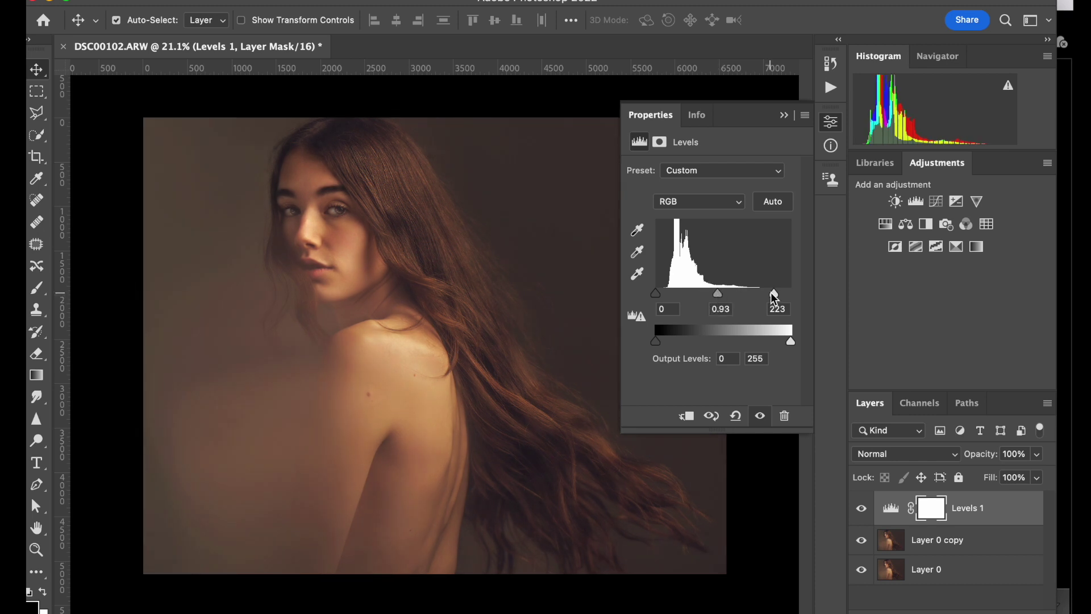
{"action": "scroll", "coordinate": [418, 337], "scroll_direction": "up", "scroll_amount": 3}
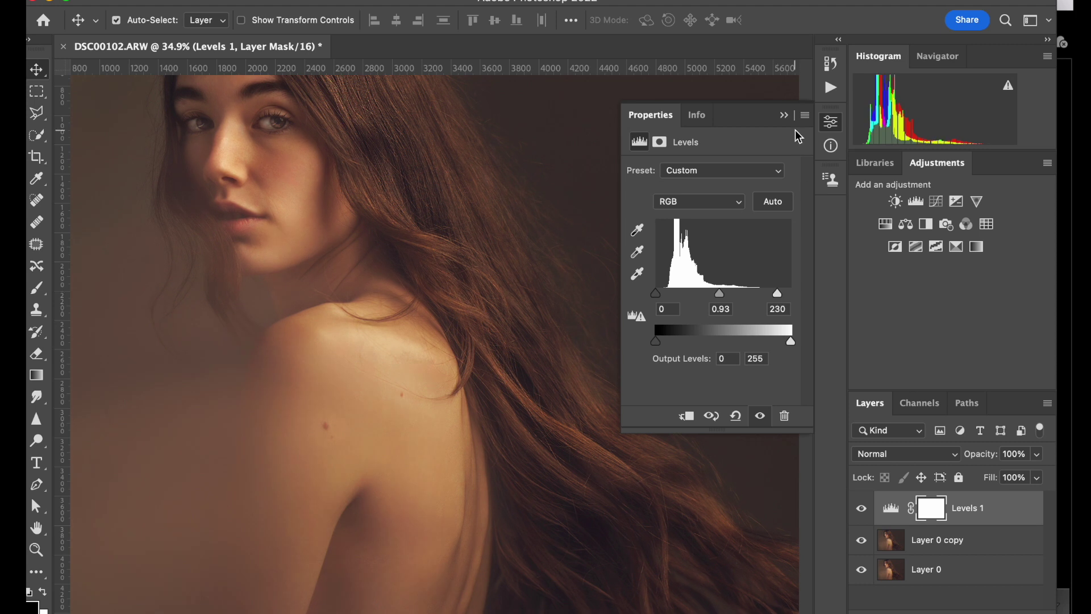
{"action": "left_click", "coordinate": [784, 116]}
- Set the Levels 1 blend mode to Luminosity and toggle the layer's visibility to compare the result
{"action": "left_click", "coordinate": [920, 457]}
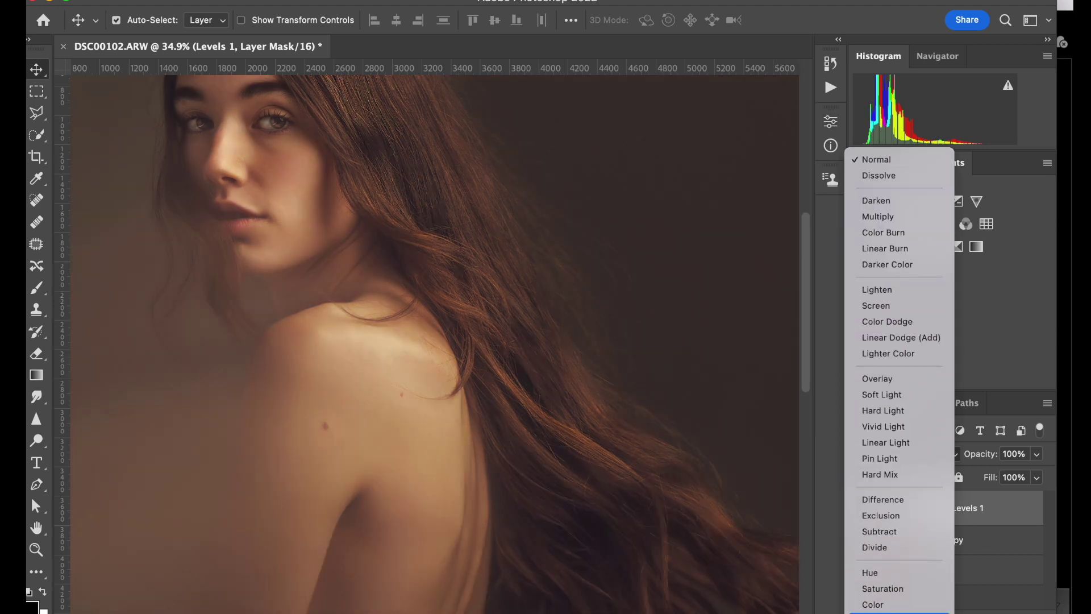
{"action": "left_click", "coordinate": [896, 610]}
{"action": "left_click", "coordinate": [862, 508]}
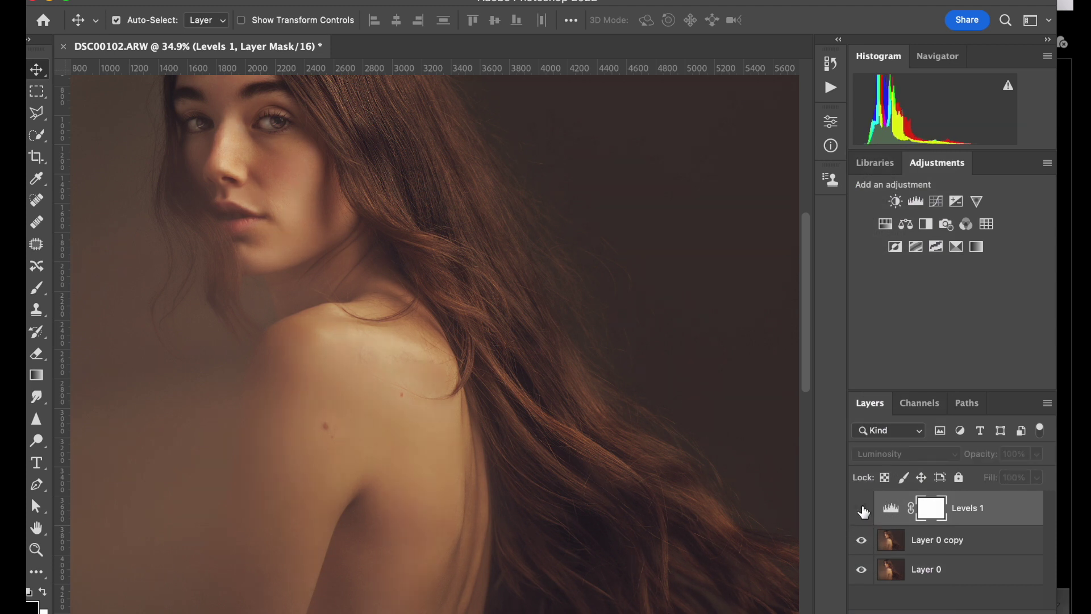
{"action": "left_click", "coordinate": [862, 508]}
{"action": "left_click", "coordinate": [862, 508]}
{"action": "left_click", "coordinate": [862, 508]}
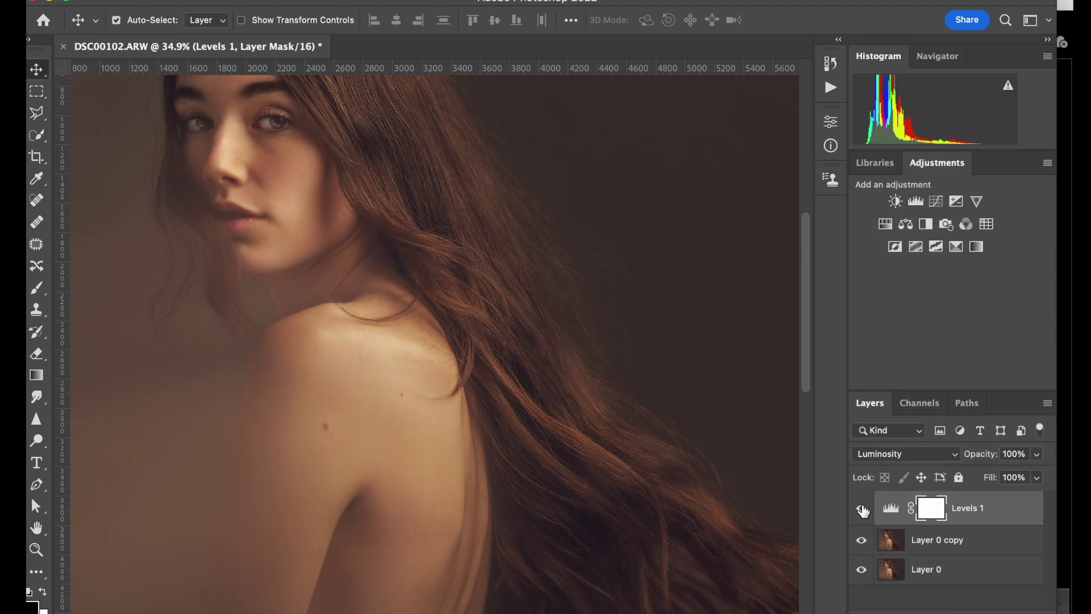
- Split the Underlying Layer highlight slider in the Levels 1 Blend If options to fade the adjustment in the bright tones
{"action": "double_click", "coordinate": [1005, 508]}
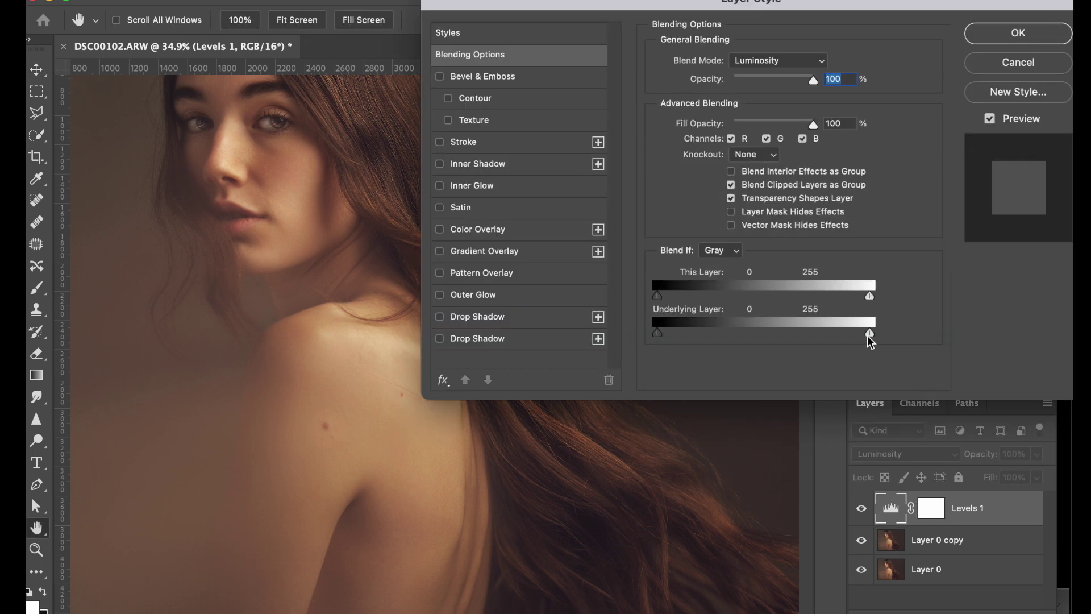
{"action": "left_click_drag", "start_coordinate": [868, 337], "coordinate": [791, 337]}
{"action": "left_click_drag", "start_coordinate": [870, 336], "coordinate": [866, 334]}
{"action": "left_click", "coordinate": [1035, 35]}
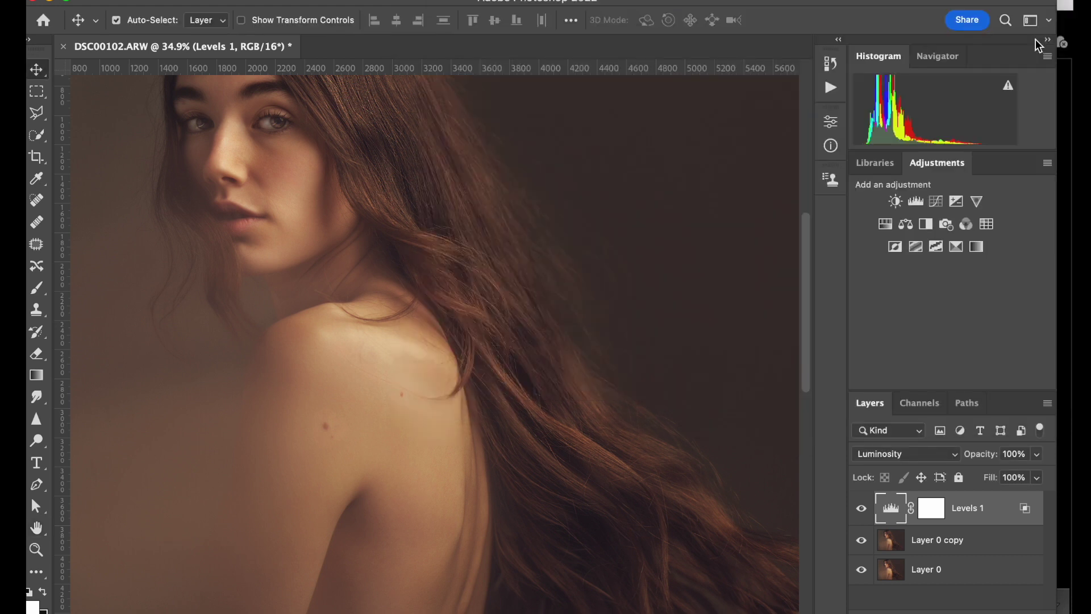
- Return the Levels 1 blend mode to Normal and compare the whole portrait with the layer hidden and shown
{"action": "left_click", "coordinate": [911, 456]}
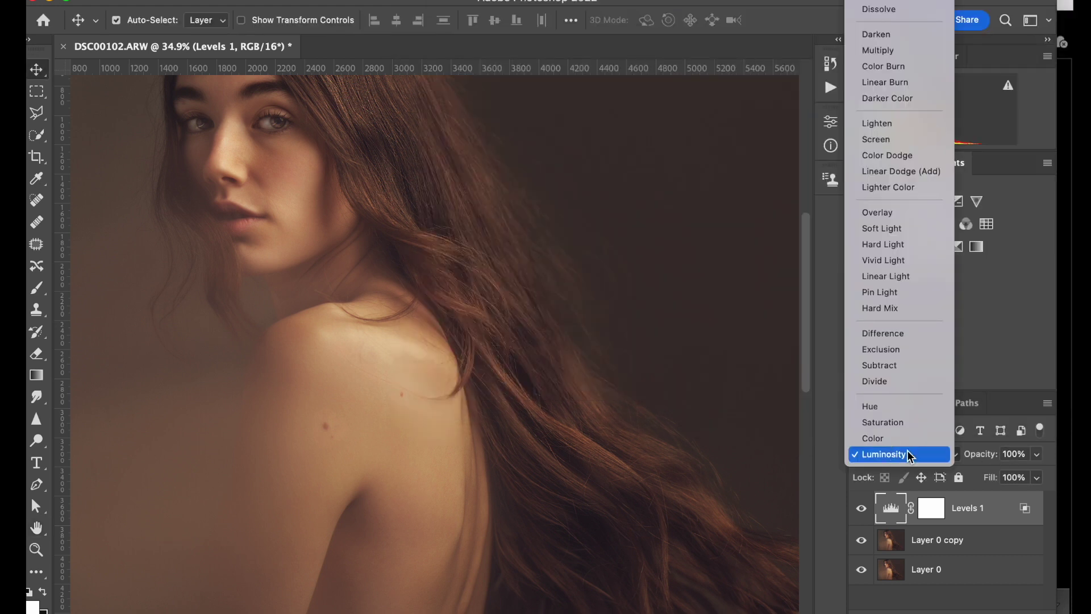
{"action": "left_click", "coordinate": [899, 2]}
{"action": "scroll", "coordinate": [715, 419], "scroll_direction": "down", "scroll_amount": 5}
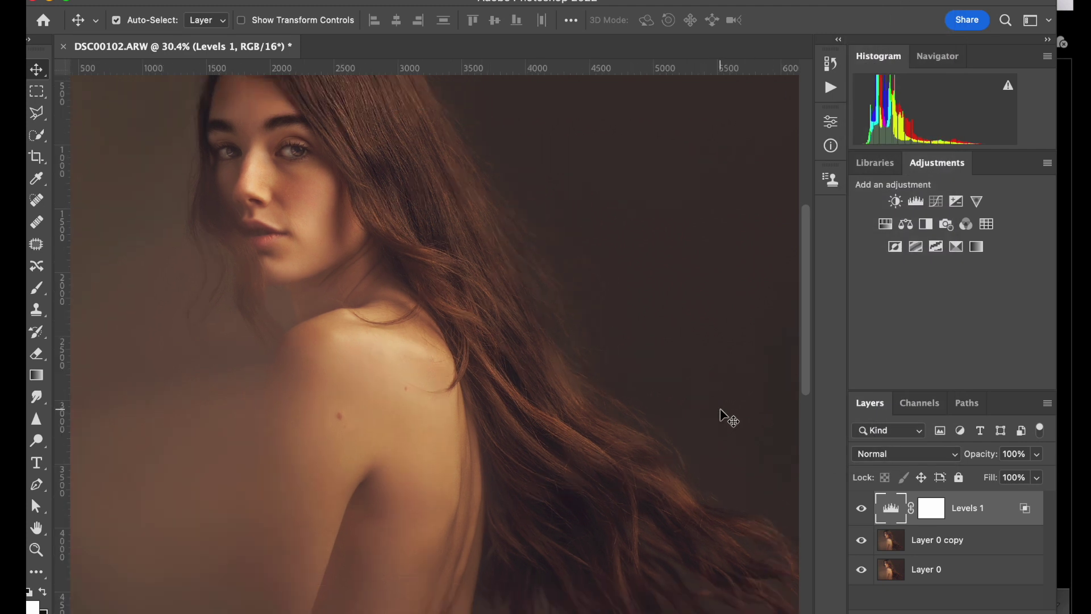
{"action": "scroll", "coordinate": [757, 488], "scroll_direction": "up", "scroll_amount": 2}
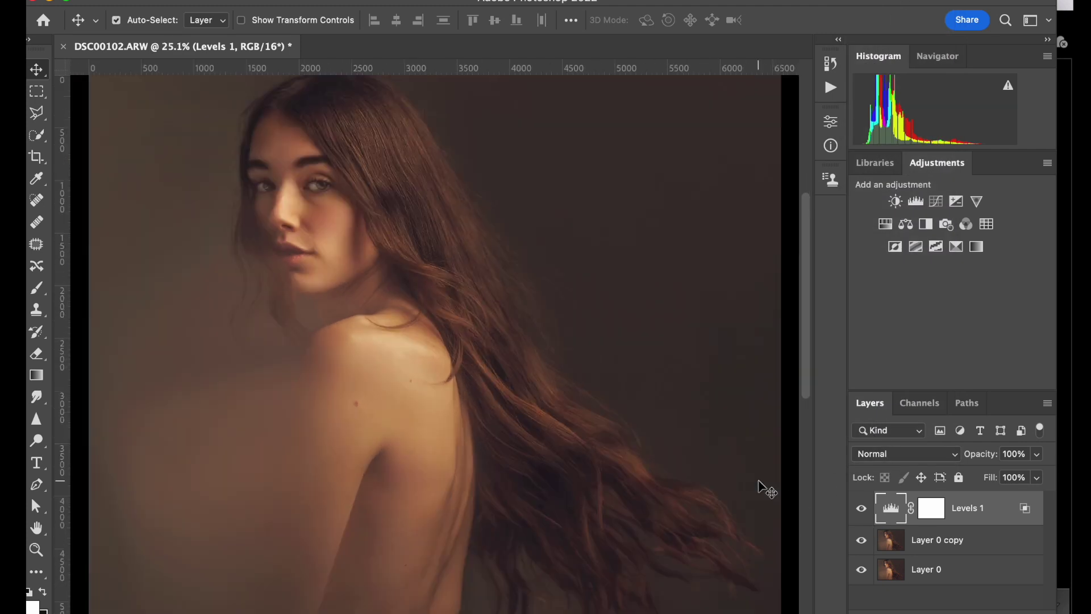
{"action": "left_click", "coordinate": [861, 509]}
{"action": "left_click", "coordinate": [861, 509]}
- Switch Levels 1 to Luminosity and back to Normal to compare the two blend modes
{"action": "left_click", "coordinate": [882, 449]}
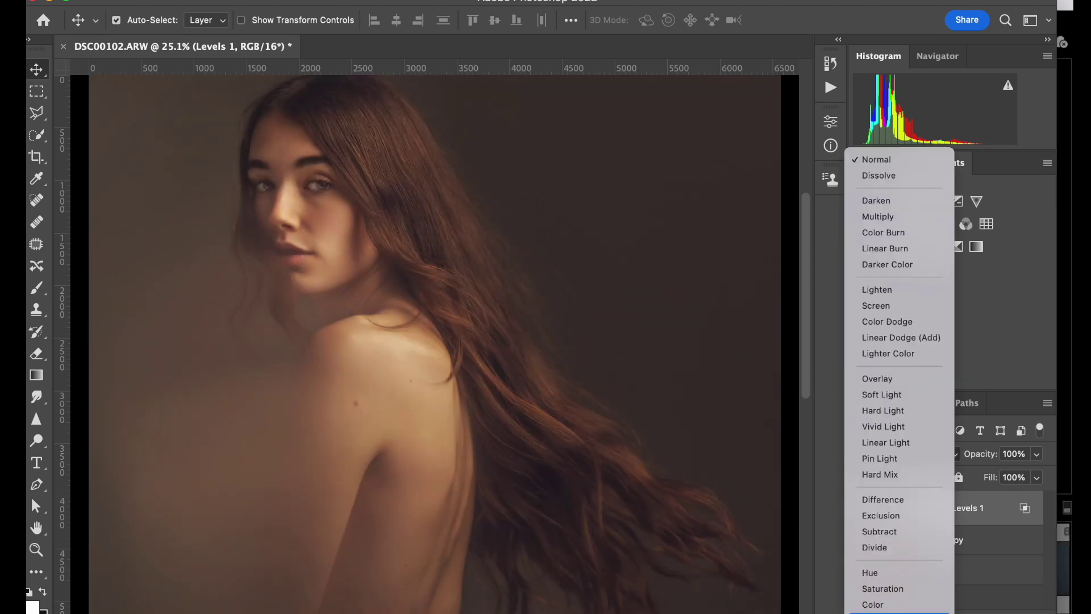
{"action": "left_click", "coordinate": [882, 607]}
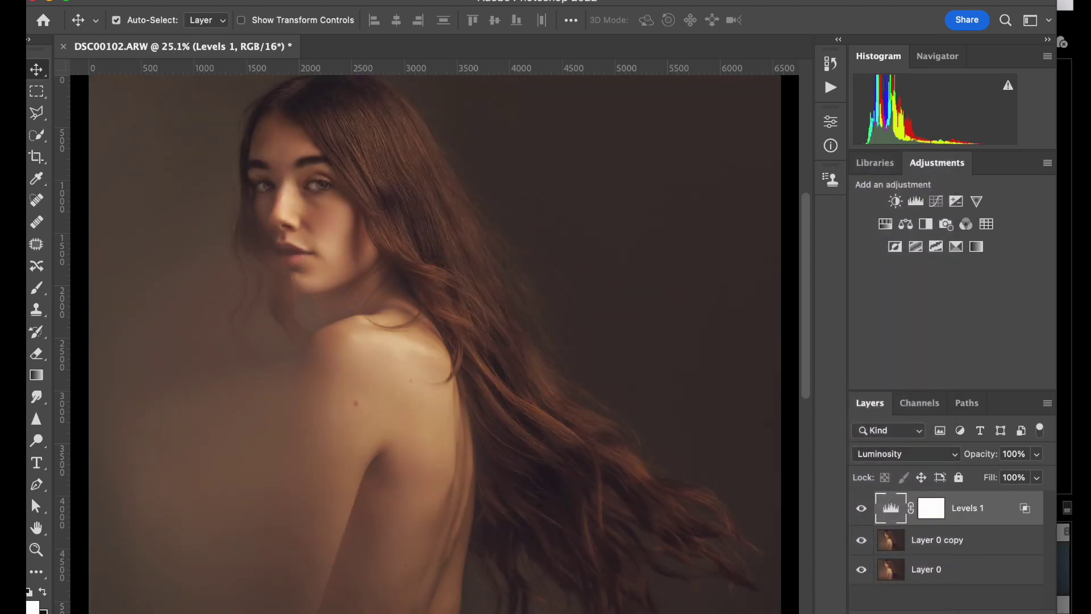
{"action": "left_click", "coordinate": [909, 454]}
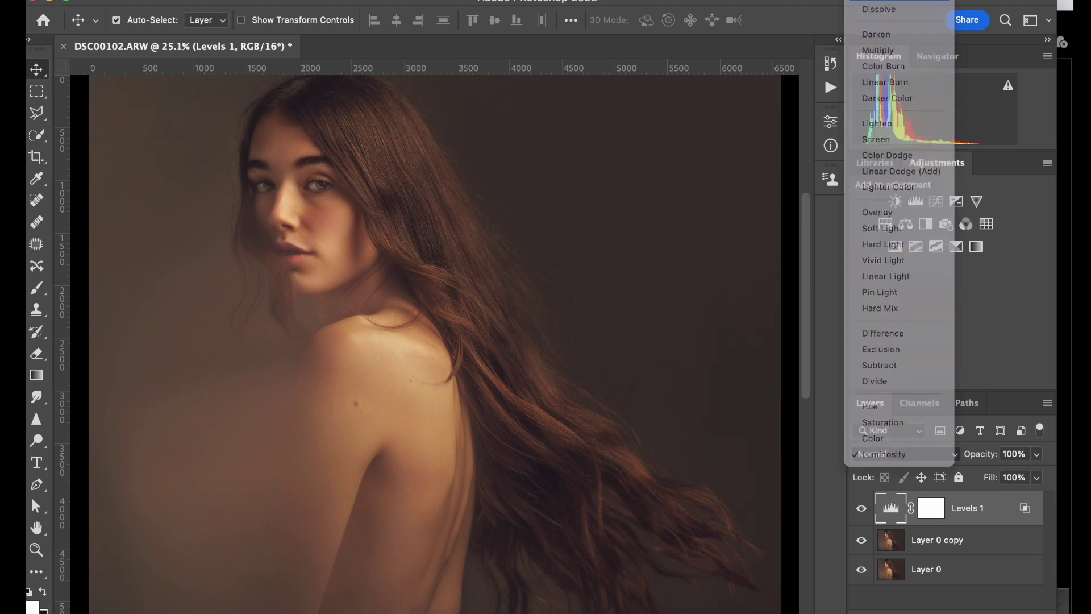
{"action": "left_click", "coordinate": [900, 2]}
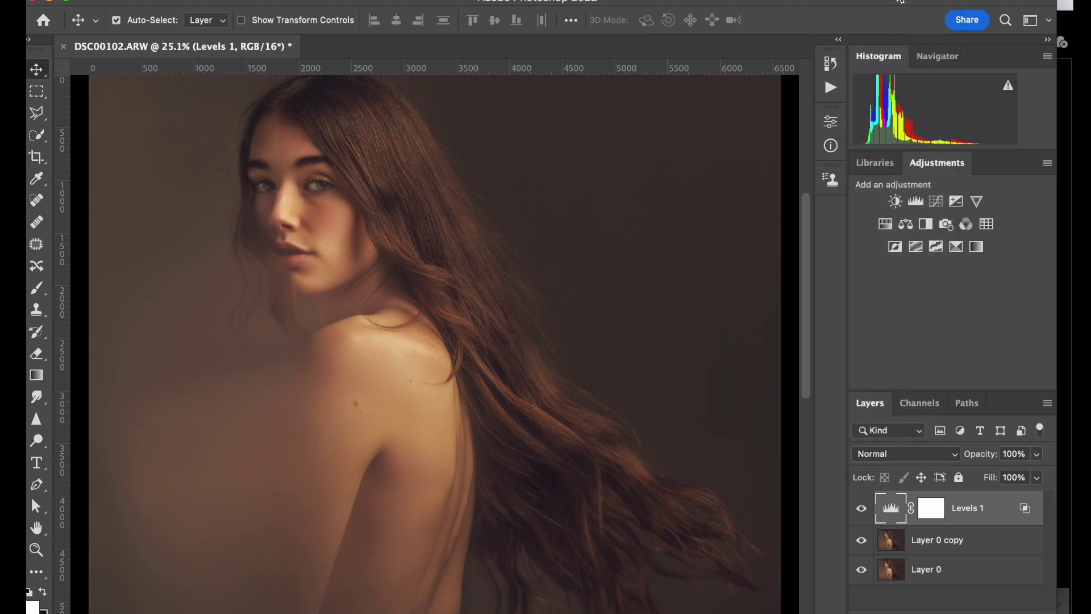
- Add a Hue/Saturation adjustment layer above Levels 1 with Master saturation at +5
{"action": "left_click", "coordinate": [887, 223]}
{"action": "left_click_drag", "start_coordinate": [710, 263], "coordinate": [714, 264]}
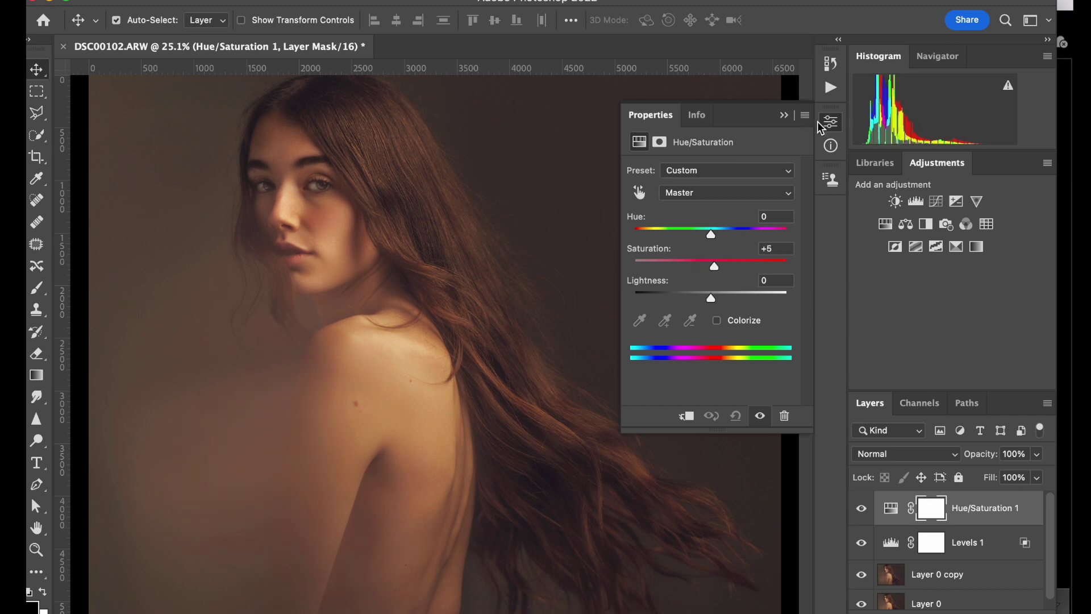
{"action": "left_click", "coordinate": [785, 115]}
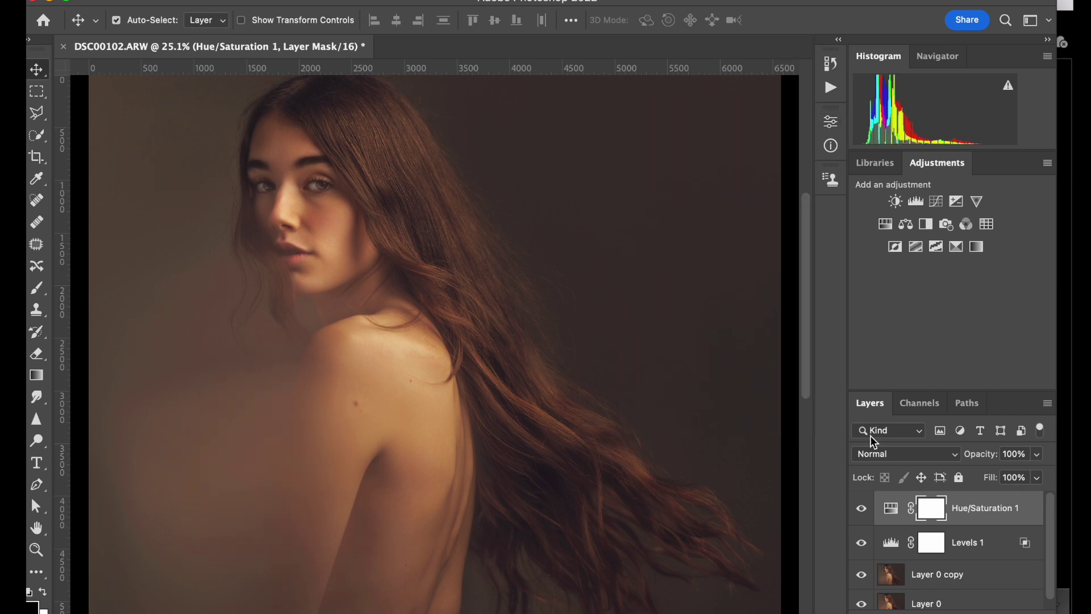
- Set the Hue/Saturation 1 layer to the Color blend mode at 67% opacity
{"action": "left_click", "coordinate": [916, 458]}
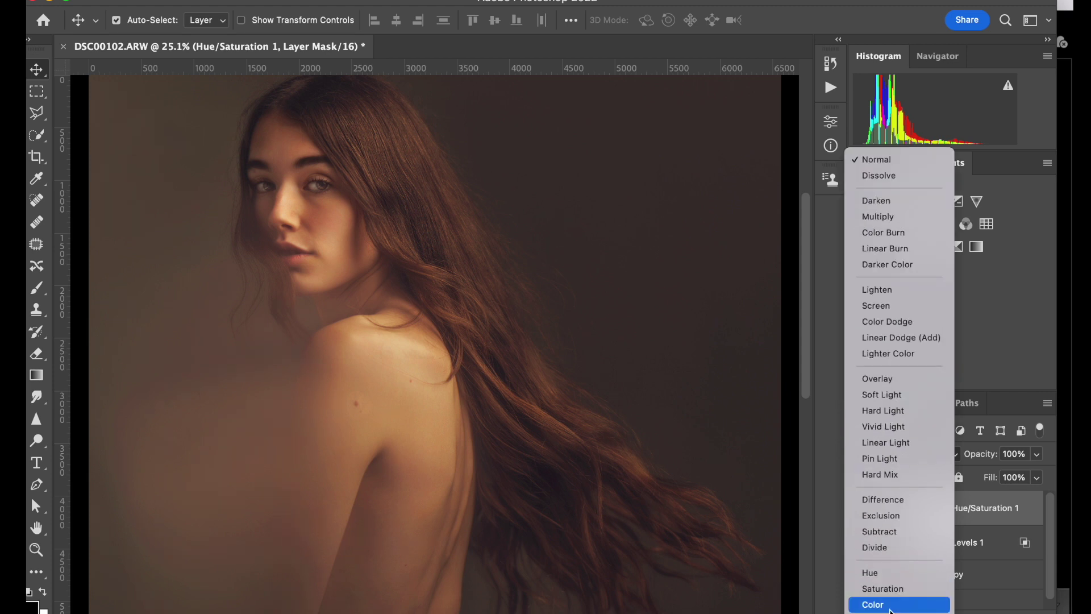
{"action": "left_click", "coordinate": [890, 607]}
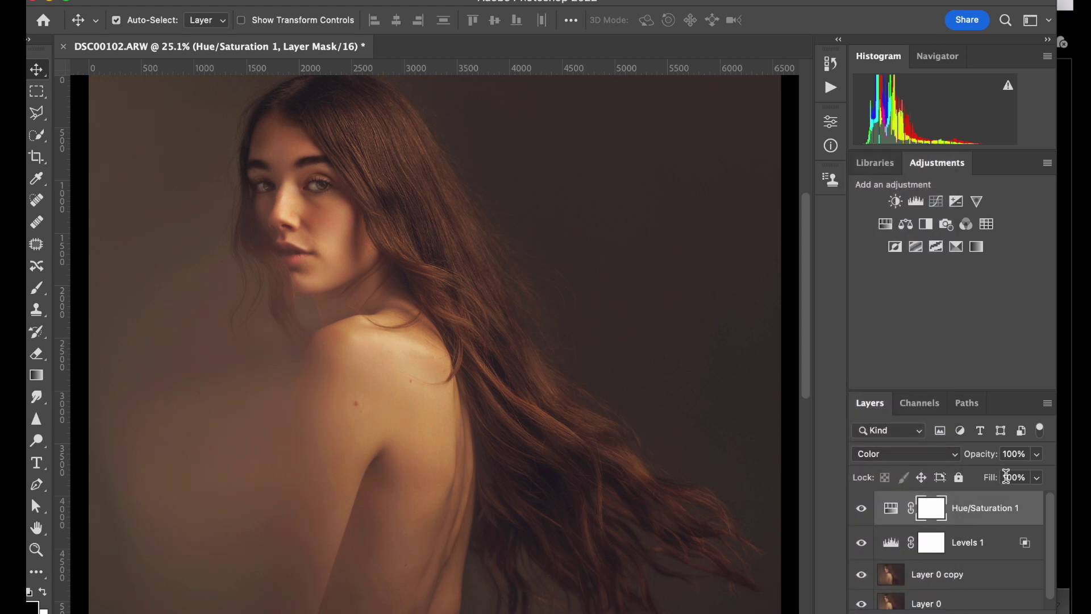
{"action": "left_click", "coordinate": [1036, 457]}
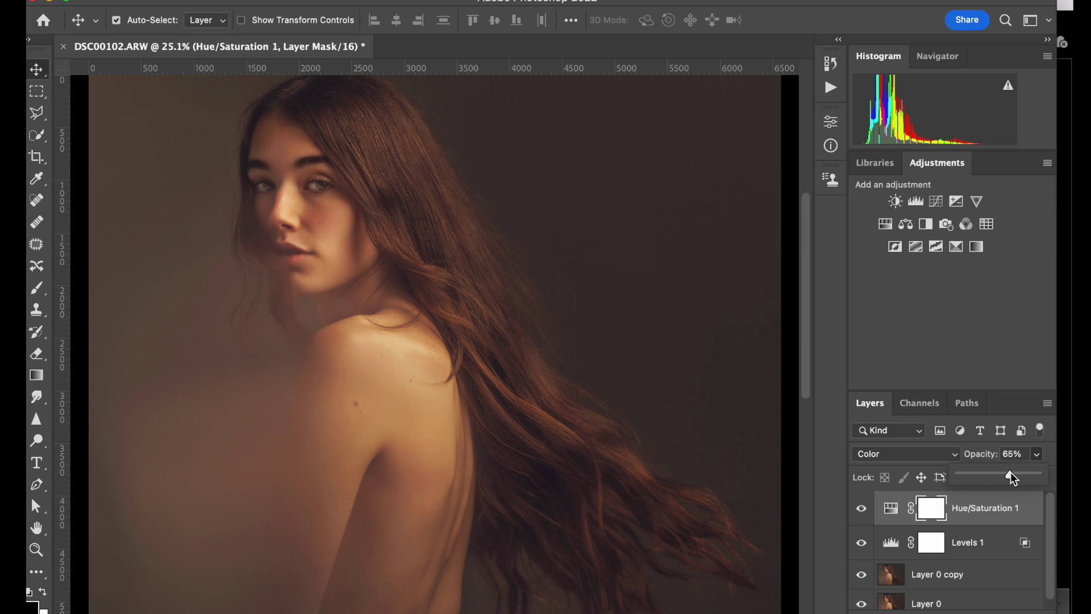
{"action": "left_click_drag", "start_coordinate": [1010, 475], "coordinate": [1012, 475]}
{"action": "left_click", "coordinate": [855, 514]}
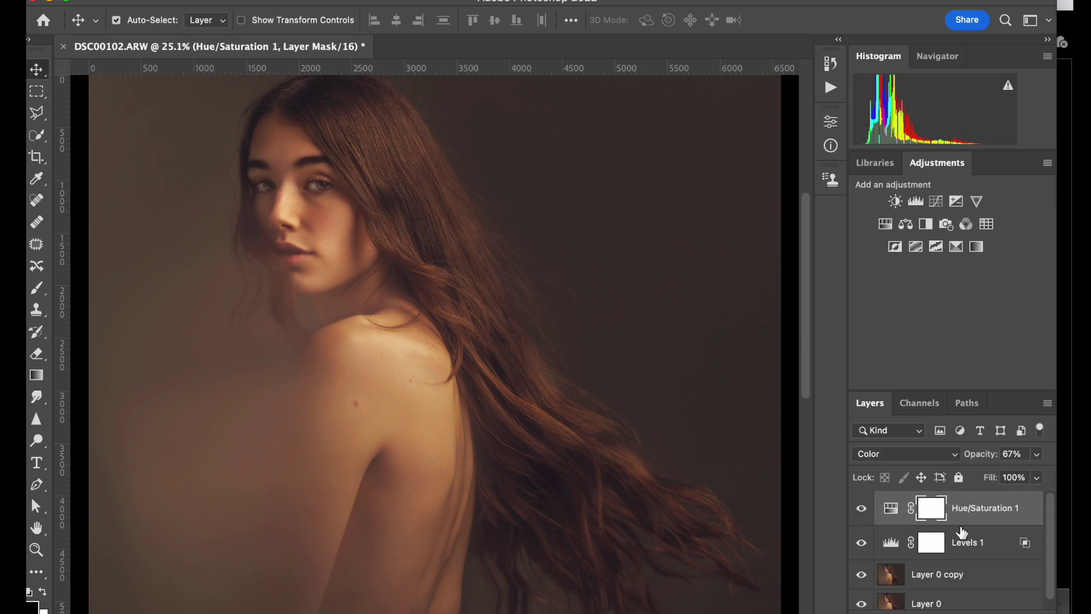
- Compare the original Layer 0 alone with the full layer stack, and examine the face and hair close up
{"action": "scroll", "coordinate": [961, 532], "scroll_direction": "down", "scroll_amount": 1}
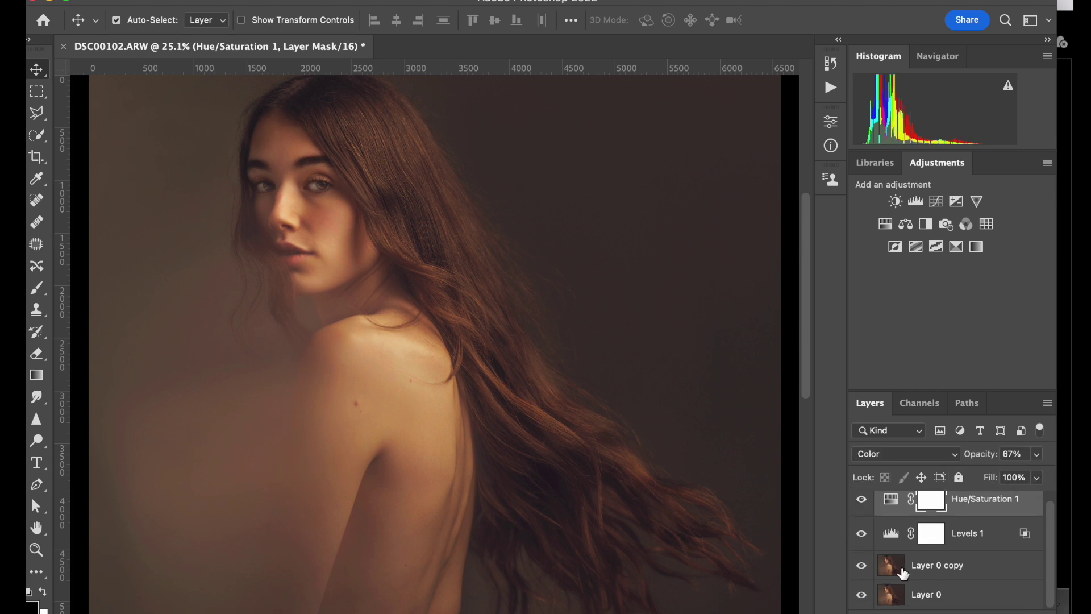
{"action": "left_click", "coordinate": [862, 595], "text": "alt"}
{"action": "left_click", "coordinate": [862, 595], "text": "alt"}
{"action": "left_click", "coordinate": [862, 595], "text": "alt"}
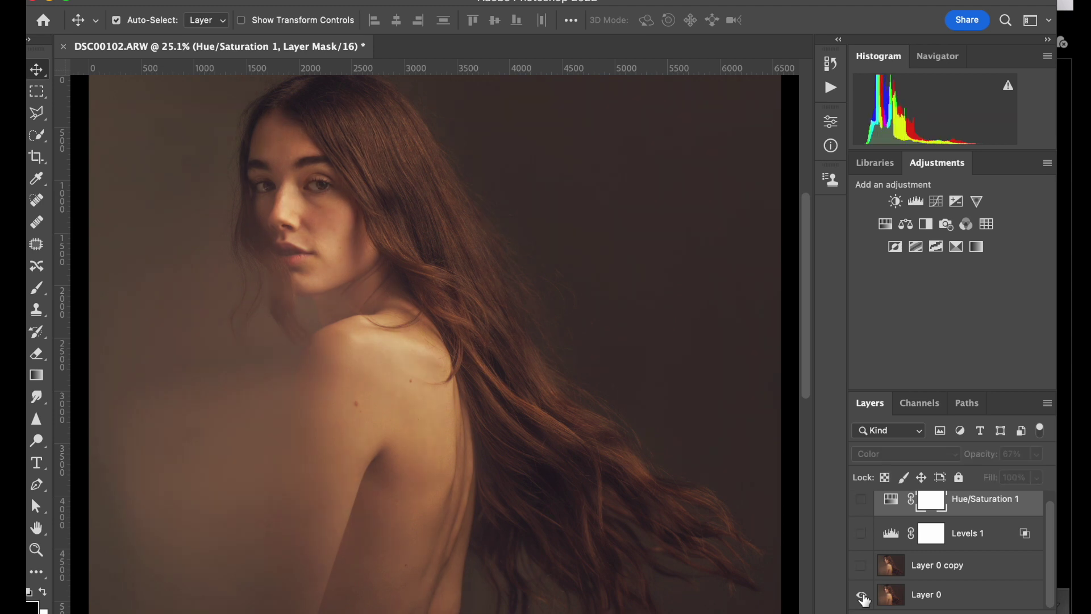
{"action": "left_click", "coordinate": [862, 595], "text": "alt"}
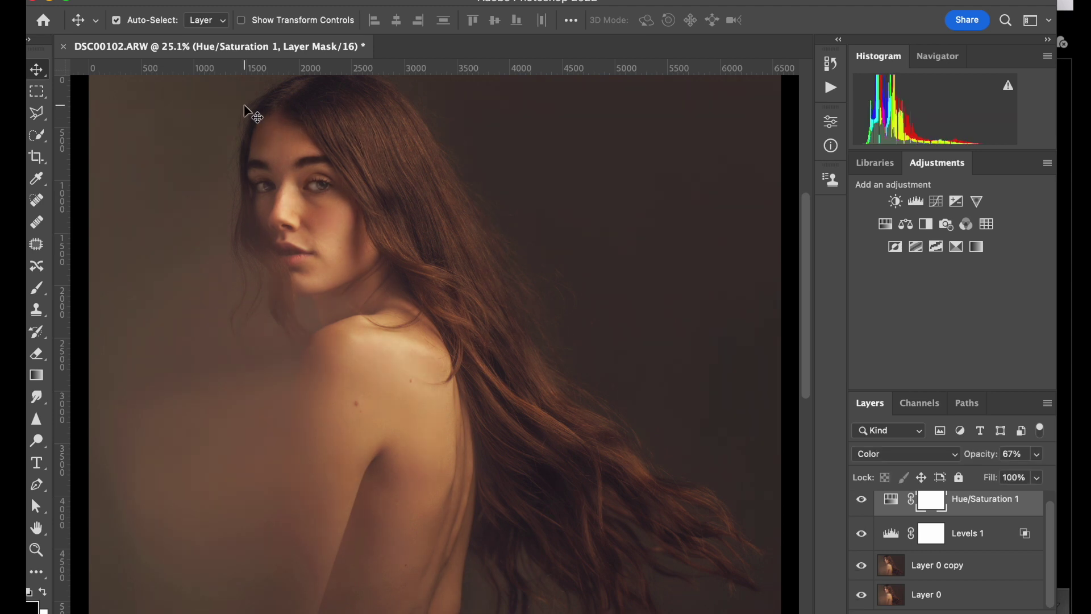
{"action": "scroll", "coordinate": [295, 164], "scroll_direction": "up", "scroll_amount": 3}
{"action": "scroll", "coordinate": [290, 144], "scroll_direction": "up", "scroll_amount": 2}
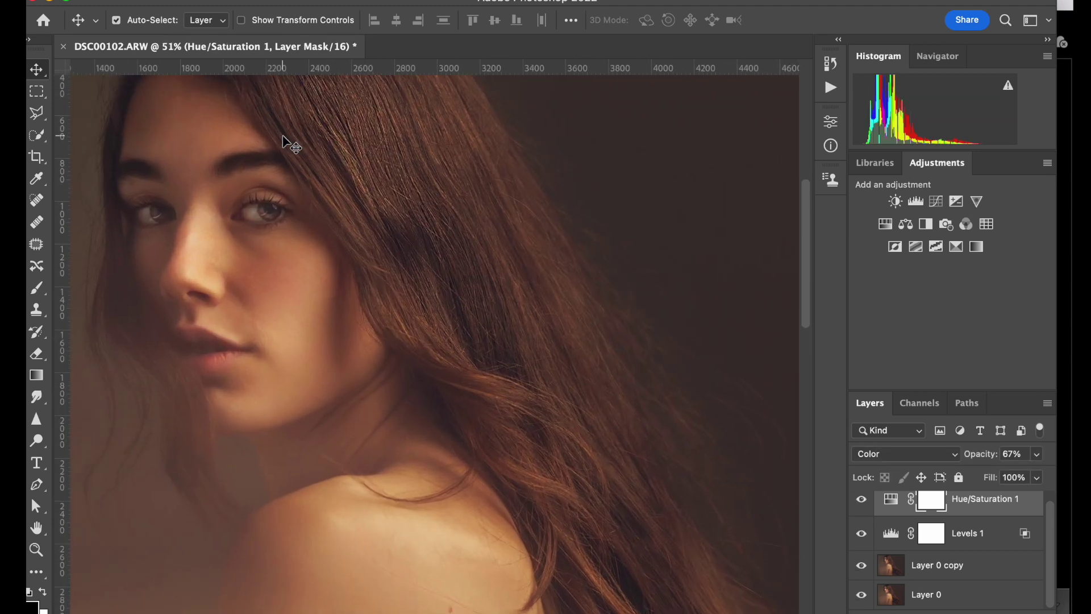
- Isolate the original Layer 0 and restore all layers to compare the whole portrait before and after retouching
{"action": "left_click", "coordinate": [861, 595]}
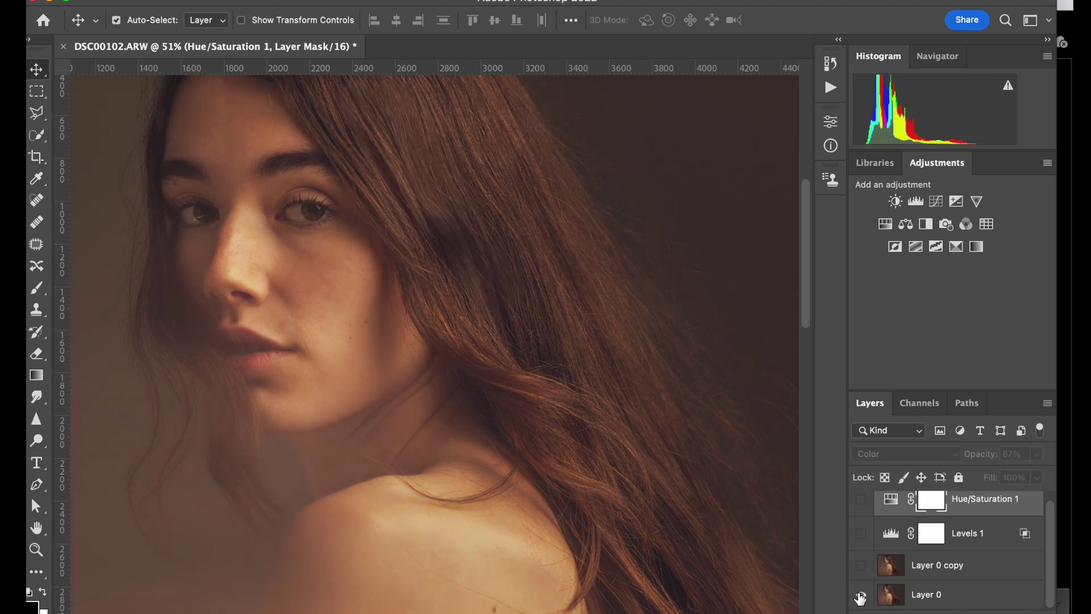
{"action": "left_click", "coordinate": [861, 595]}
{"action": "scroll", "coordinate": [634, 443], "scroll_direction": "down", "scroll_amount": 3}
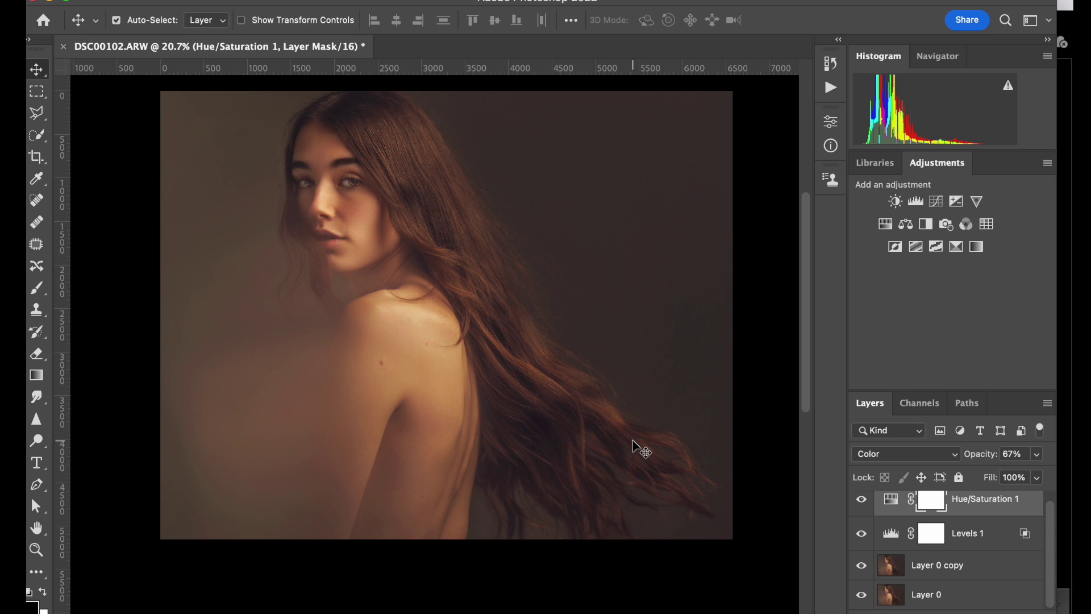
- Stamp all visible layers into a new top layer, and delete the Hue/Saturation 1, Levels 1 and Layer 0 copy layers
{"action": "scroll", "coordinate": [1012, 511], "scroll_direction": "up", "scroll_amount": 1}
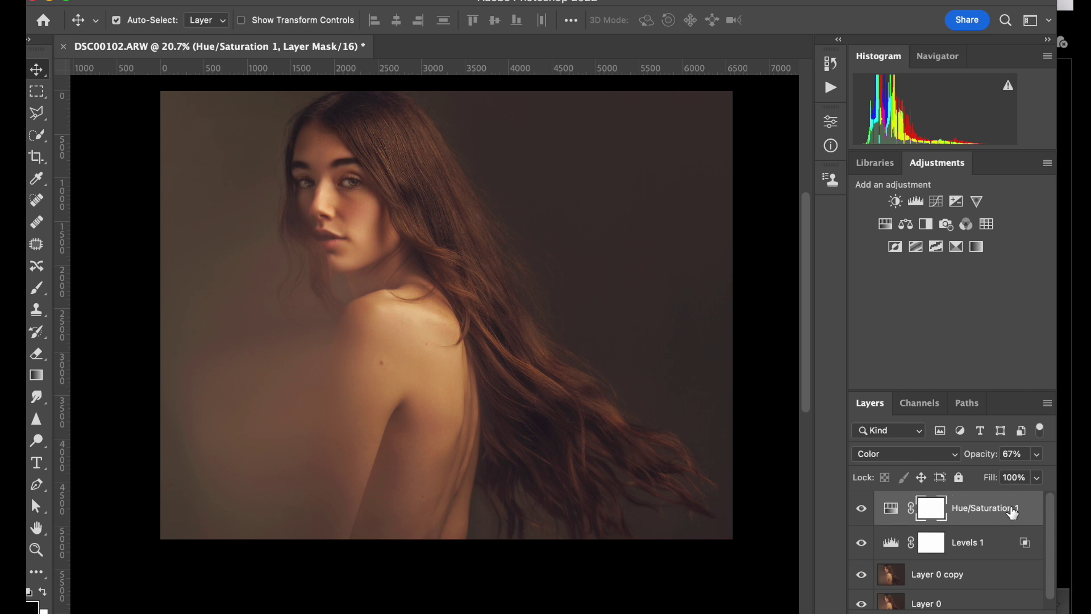
{"action": "left_click", "coordinate": [1018, 508]}
{"action": "key", "text": "super+alt+shift+e"}
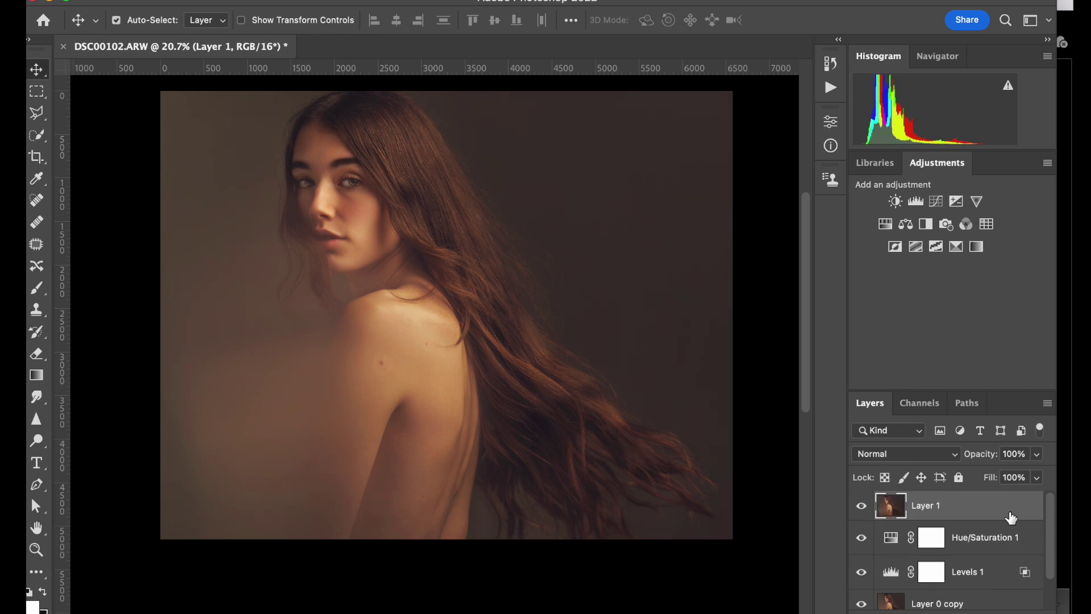
{"action": "left_click", "coordinate": [988, 542]}
{"action": "key", "text": "Delete"}
{"action": "key", "text": "Delete"}
{"action": "key", "text": "Delete"}
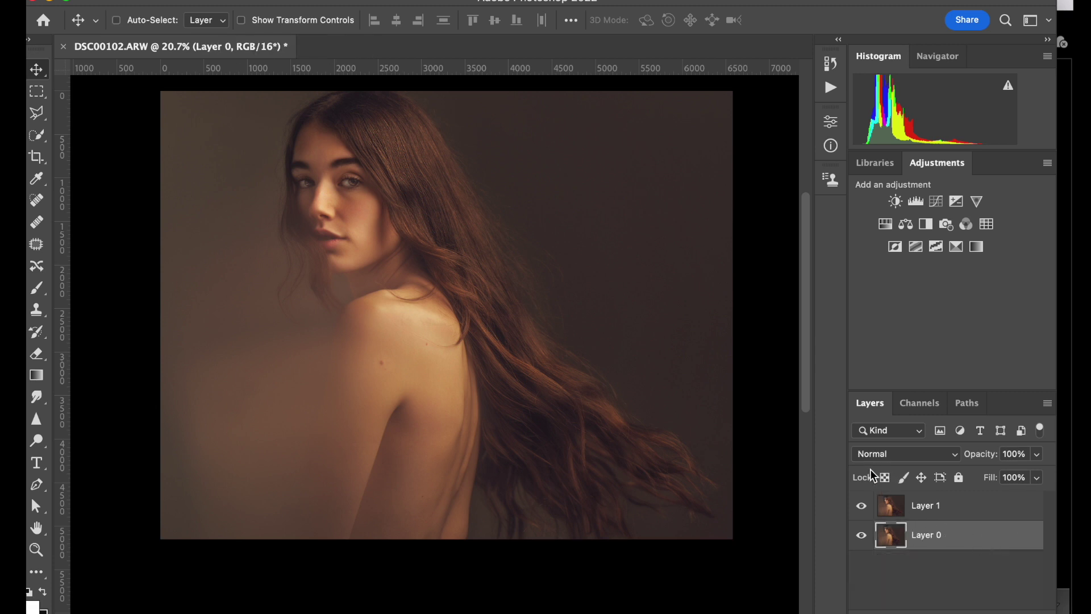
- Hide and show the stamped Layer 1 to compare the finished retouch with the original Layer 0
{"action": "key", "text": "super+plus"}
{"action": "left_click", "coordinate": [861, 506]}
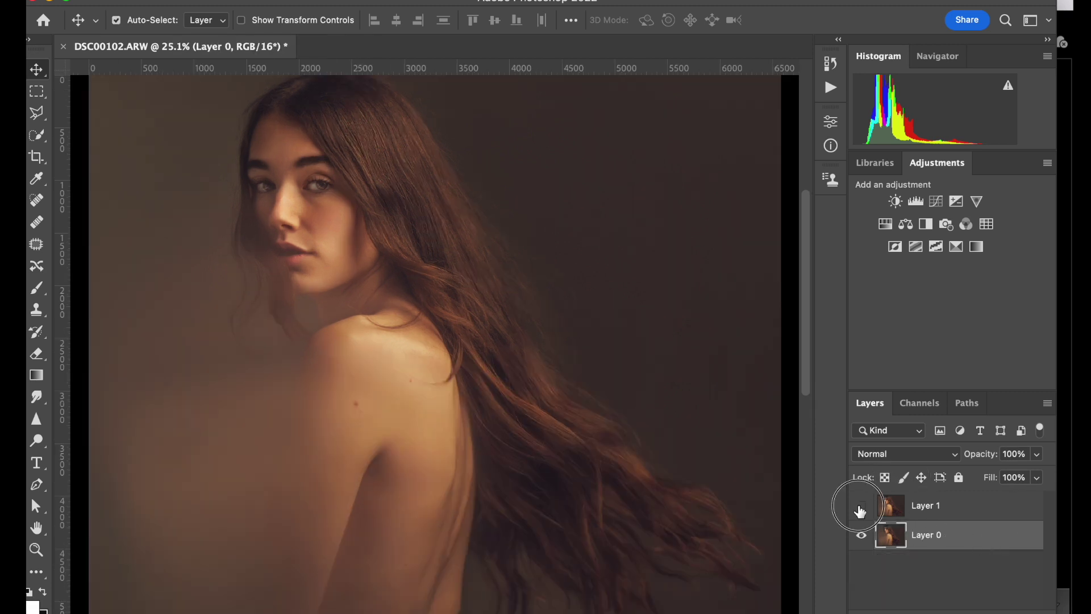
{"action": "left_click", "coordinate": [861, 506]}
{"action": "left_click", "coordinate": [861, 506]}
{"action": "left_click", "coordinate": [861, 506]}
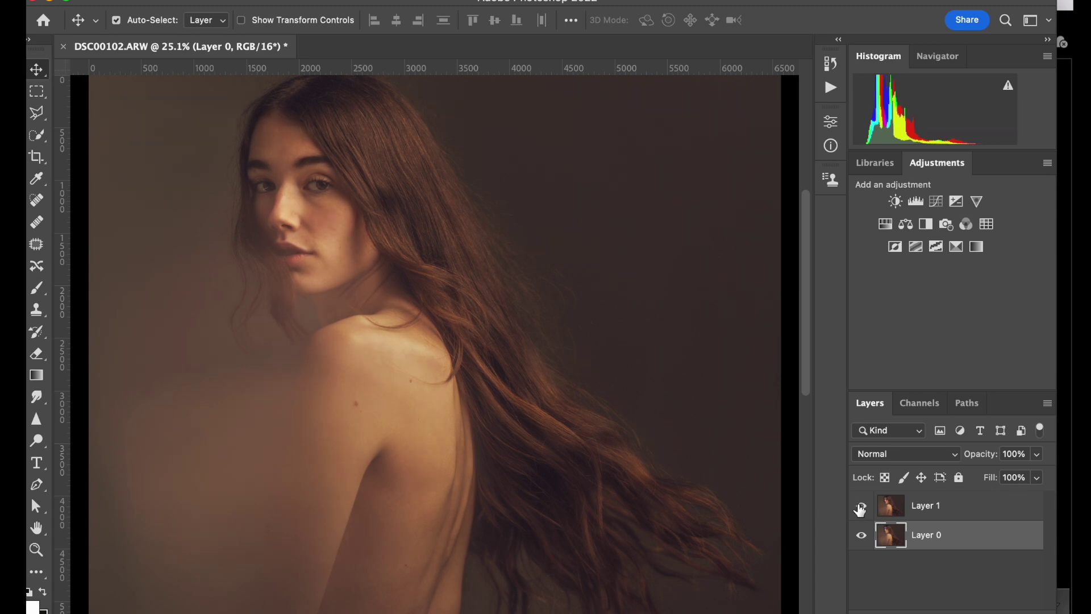
- Eliminate Layer 1 as a separate layer, leaving Layer 0 as the document's only layer
{"action": "left_click", "coordinate": [962, 506]}
{"action": "key", "text": "BackSpace"}
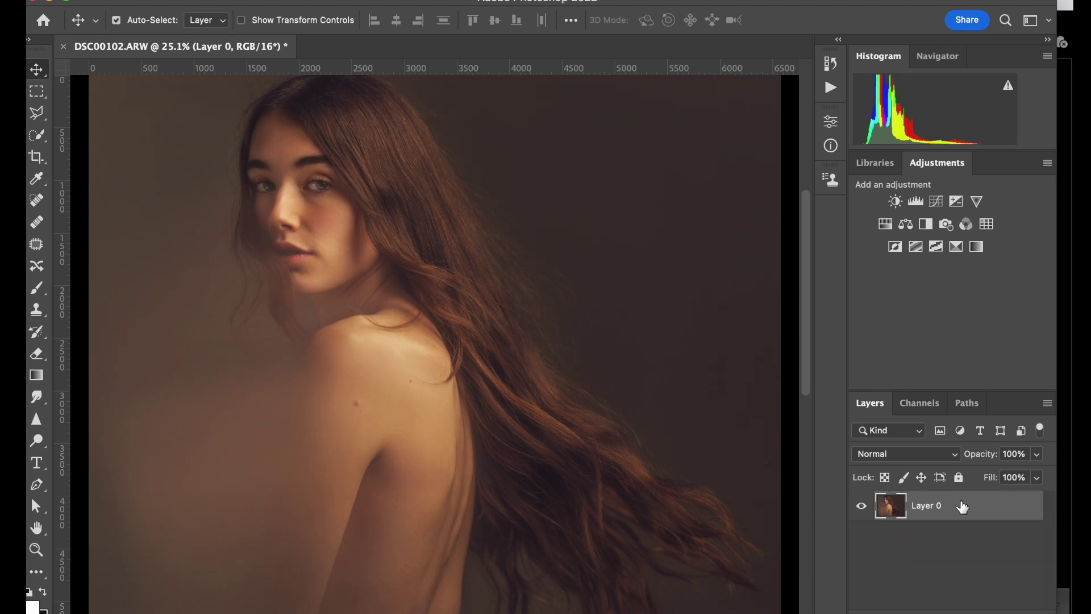